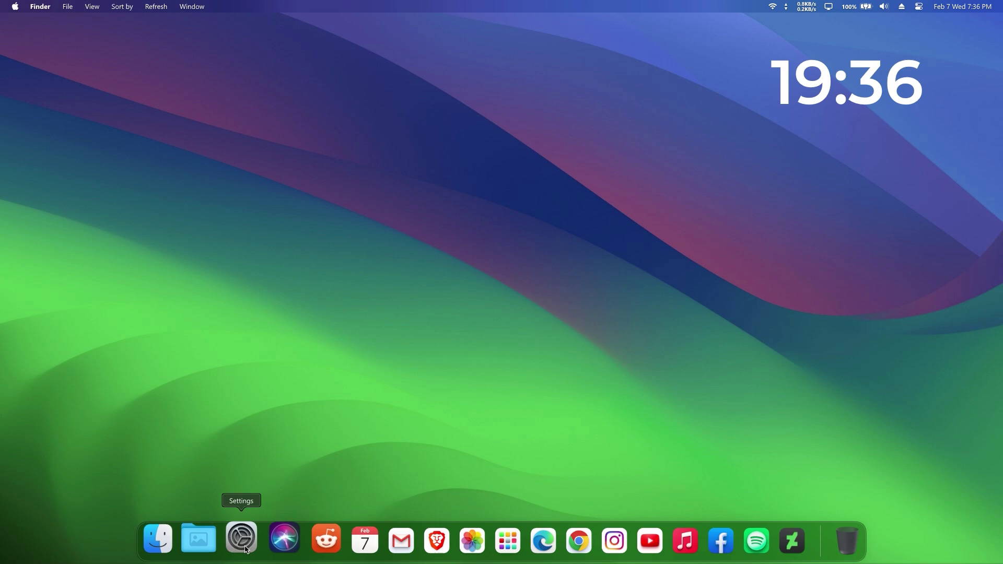
Open the system Settings window to view it, and close it again.
{"action": "left_click", "coordinate": [243, 538]}
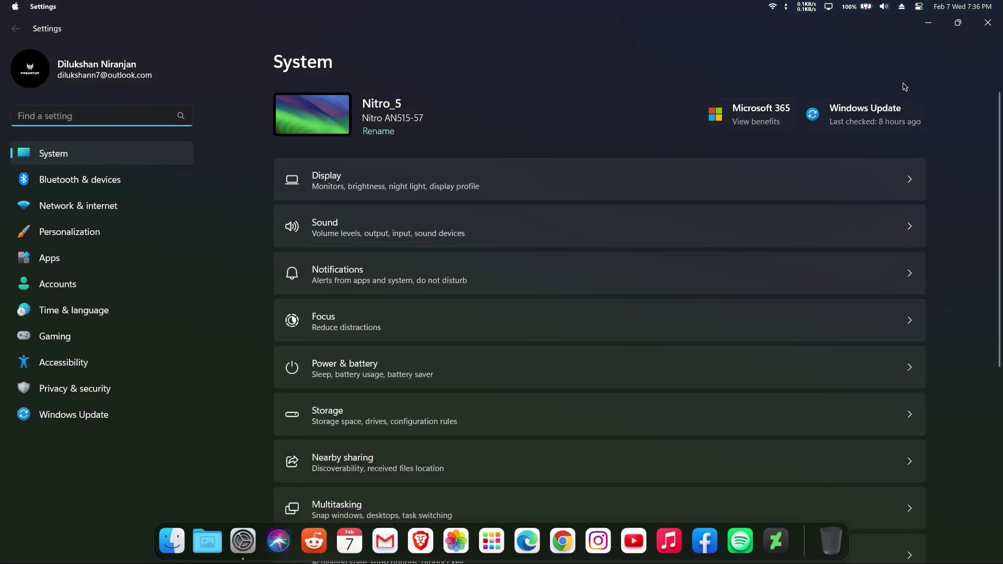
{"action": "left_click", "coordinate": [987, 23]}
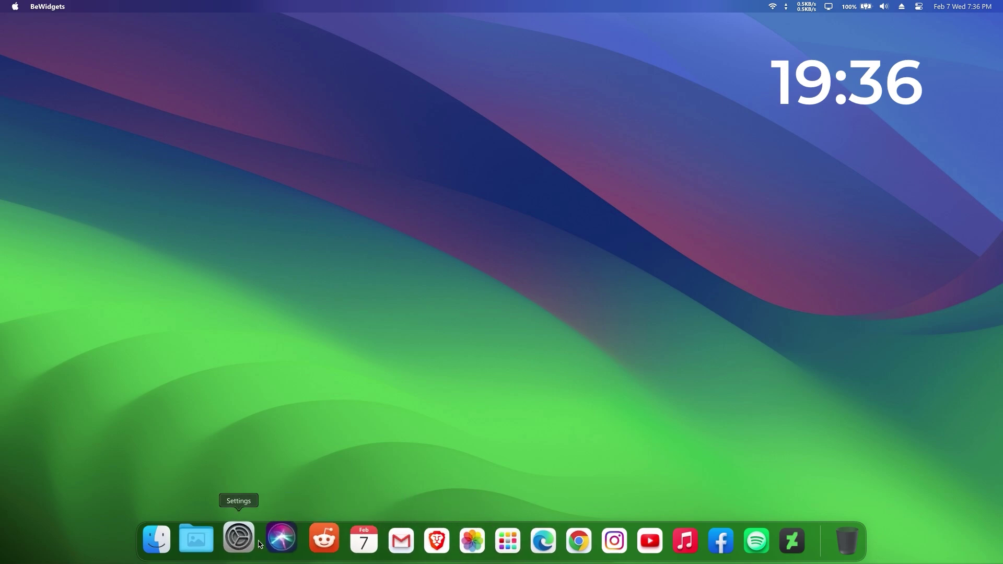
{"action": "left_click", "coordinate": [115, 134]}
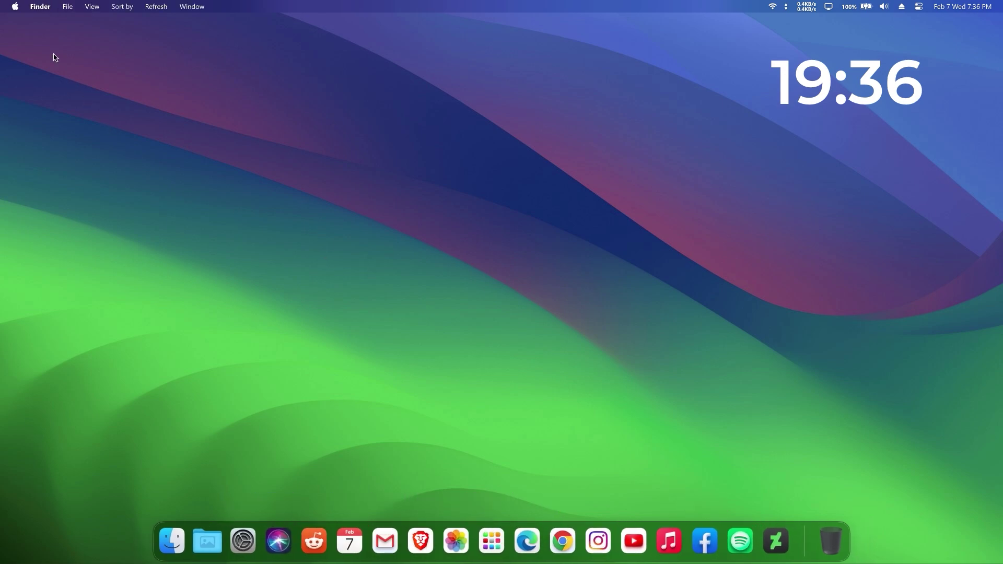
View the computer's specifications in About This Mac and close the window.
{"action": "left_click", "coordinate": [15, 8]}
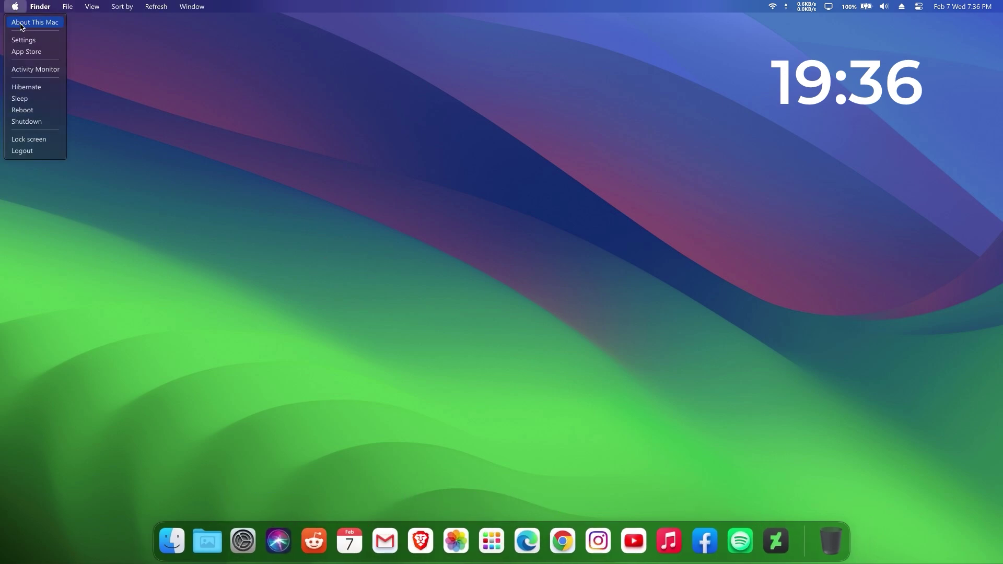
{"action": "left_click", "coordinate": [21, 25]}
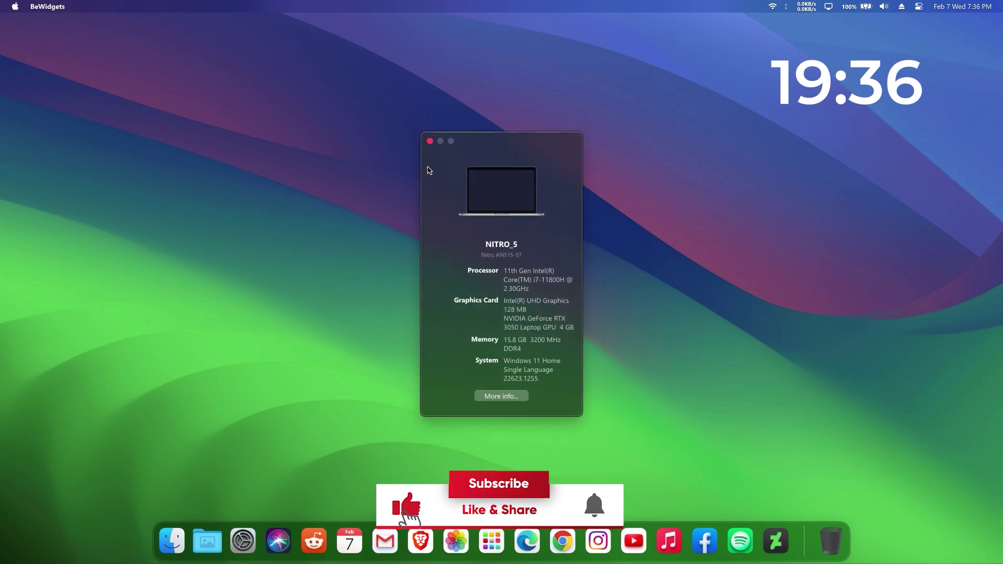
{"action": "left_click", "coordinate": [429, 141]}
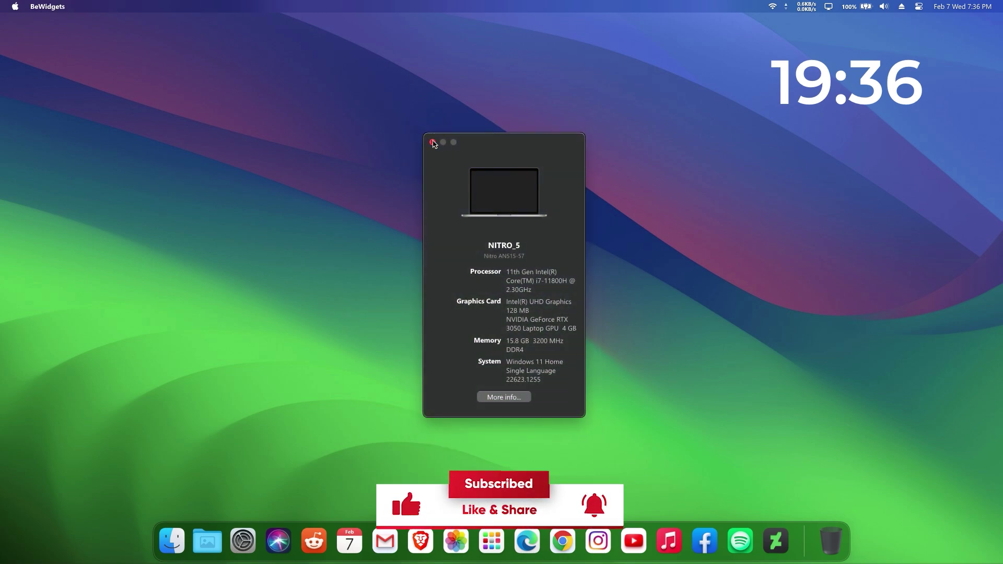
Look through the Apple, Finder, View and Window commands of the macOS-style menu bar.
{"action": "left_click", "coordinate": [15, 7]}
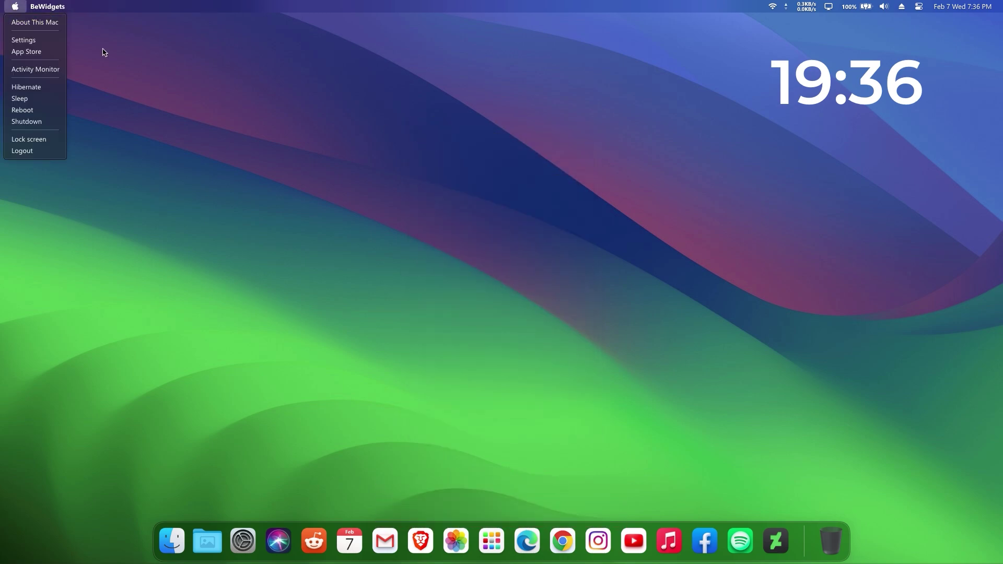
{"action": "left_click", "coordinate": [146, 130]}
{"action": "left_click", "coordinate": [42, 7]}
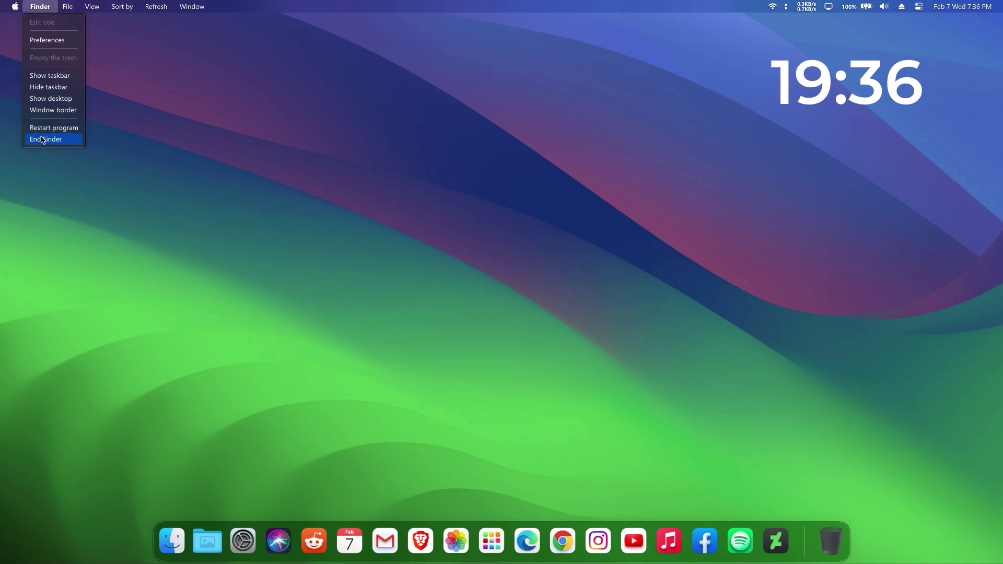
{"action": "left_click", "coordinate": [90, 7]}
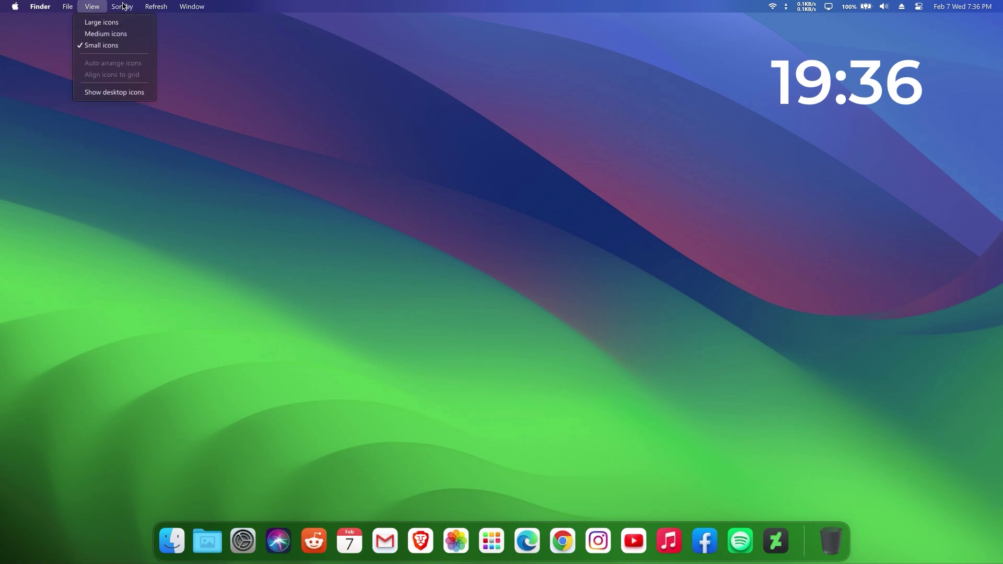
{"action": "left_click", "coordinate": [194, 7]}
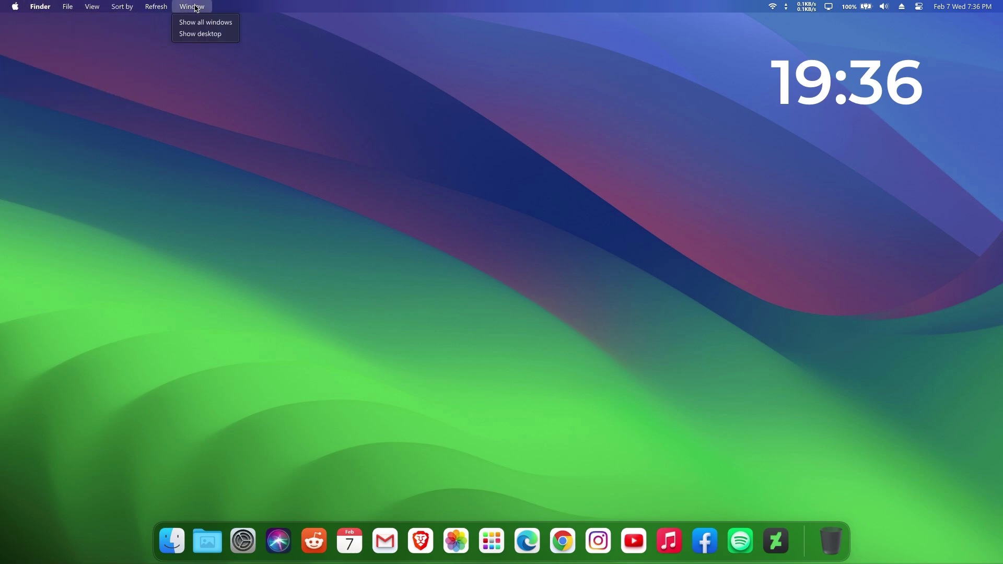
Examine the Wi-Fi, battery and Control Center panels of the macOS-style status area and dismiss them.
{"action": "left_click", "coordinate": [829, 6]}
{"action": "left_click", "coordinate": [772, 5]}
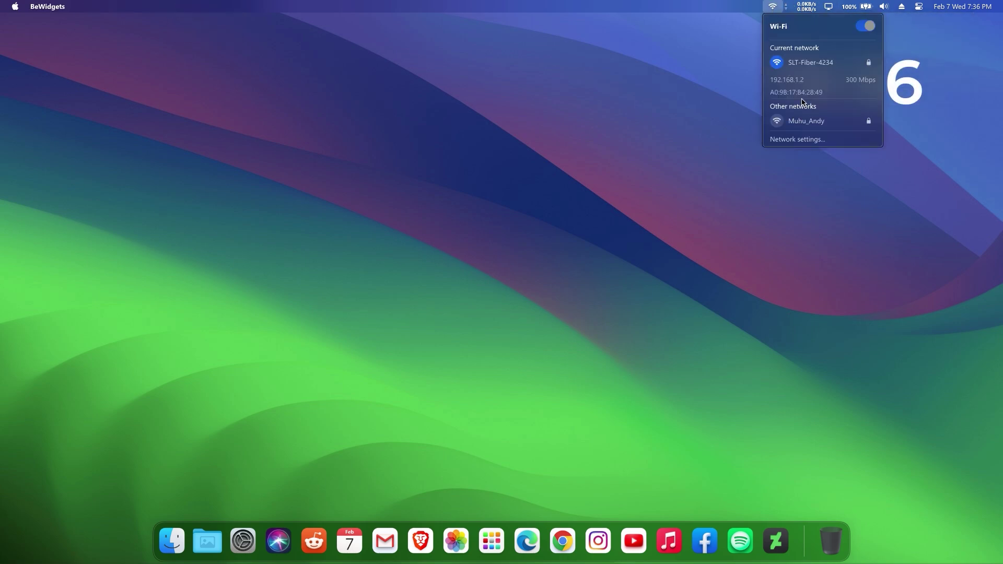
{"action": "left_click", "coordinate": [851, 7]}
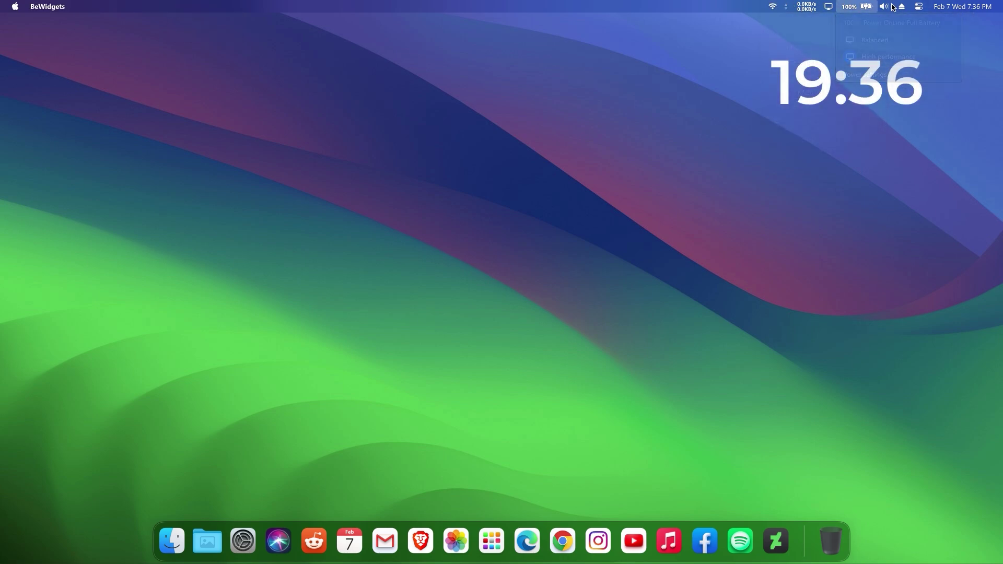
{"action": "left_click", "coordinate": [915, 6]}
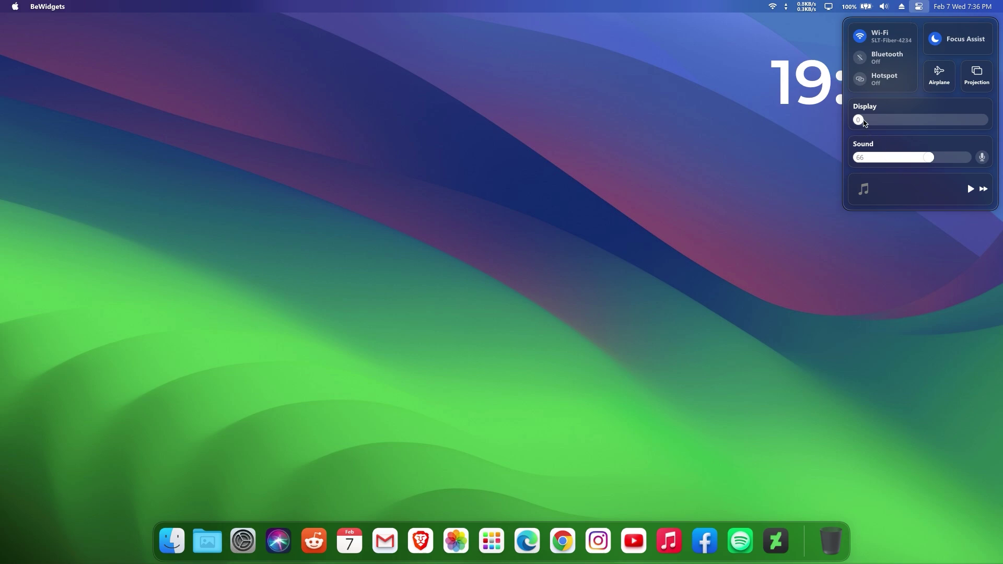
{"action": "left_click", "coordinate": [793, 195]}
{"action": "right_click", "coordinate": [575, 213]}
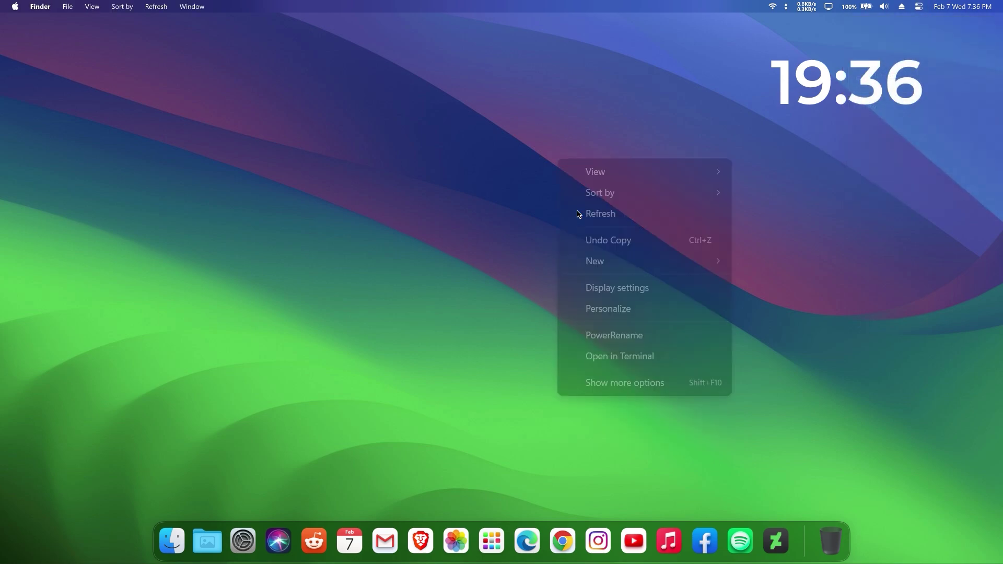
{"action": "left_click", "coordinate": [570, 214]}
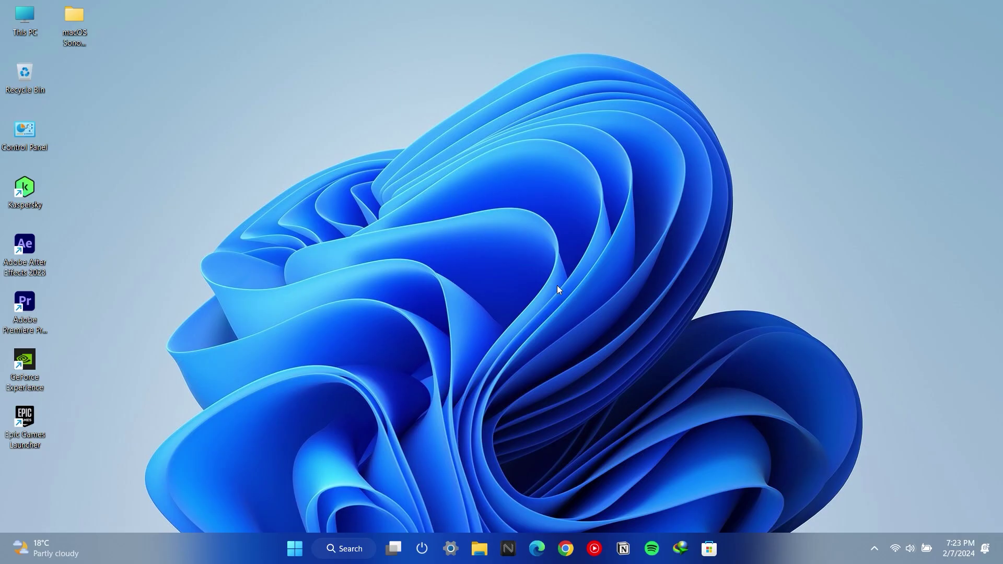
{"action": "right_click", "coordinate": [457, 217]}
{"action": "left_click", "coordinate": [498, 302]}
{"action": "right_click", "coordinate": [463, 188]}
{"action": "left_click", "coordinate": [507, 279]}
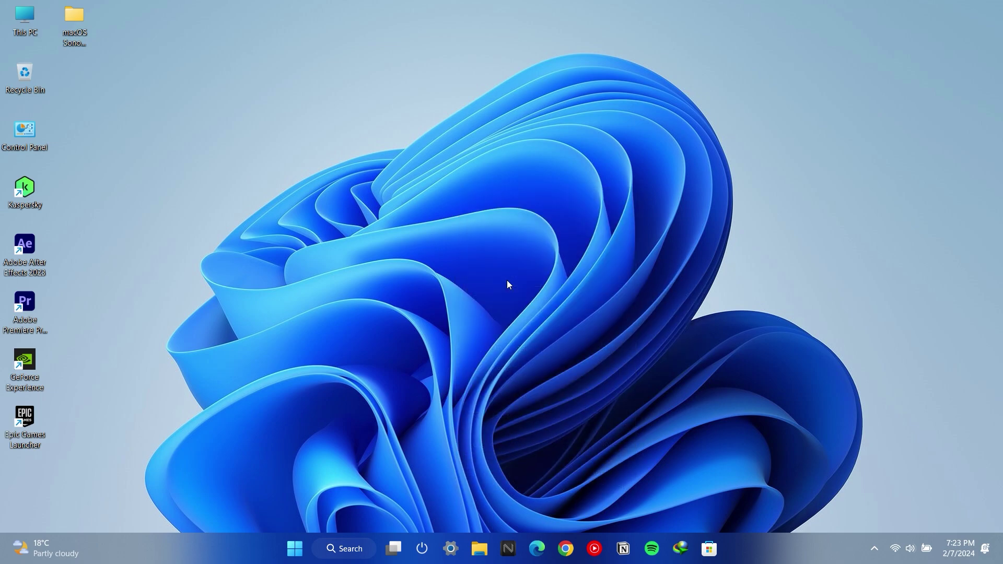
Open the macOS Sonoma Theme folder on the desktop and go into its Cursor subfolder.
{"action": "double_click", "coordinate": [73, 27]}
{"action": "left_click_drag", "start_coordinate": [411, 342], "coordinate": [330, 193]}
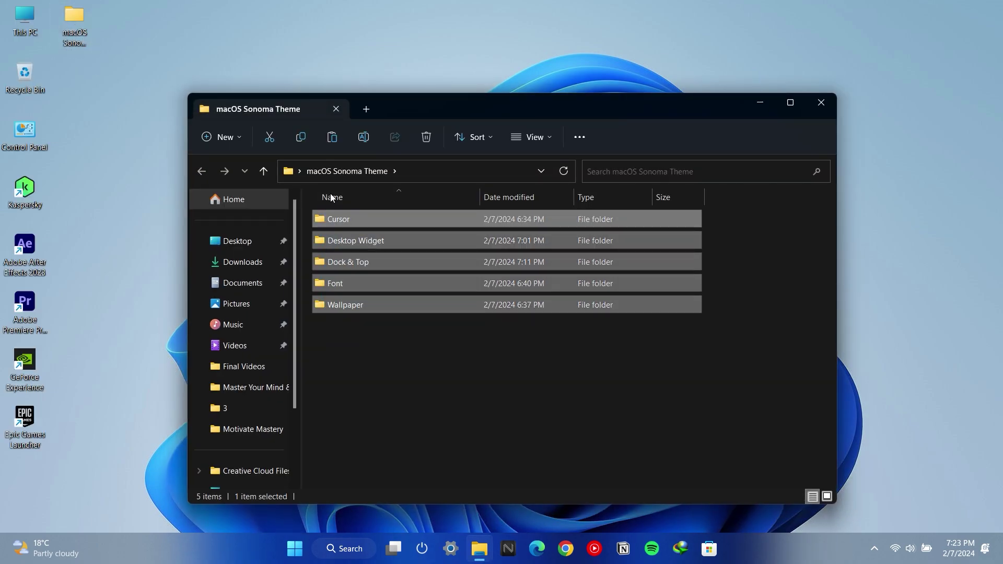
{"action": "left_click", "coordinate": [355, 337]}
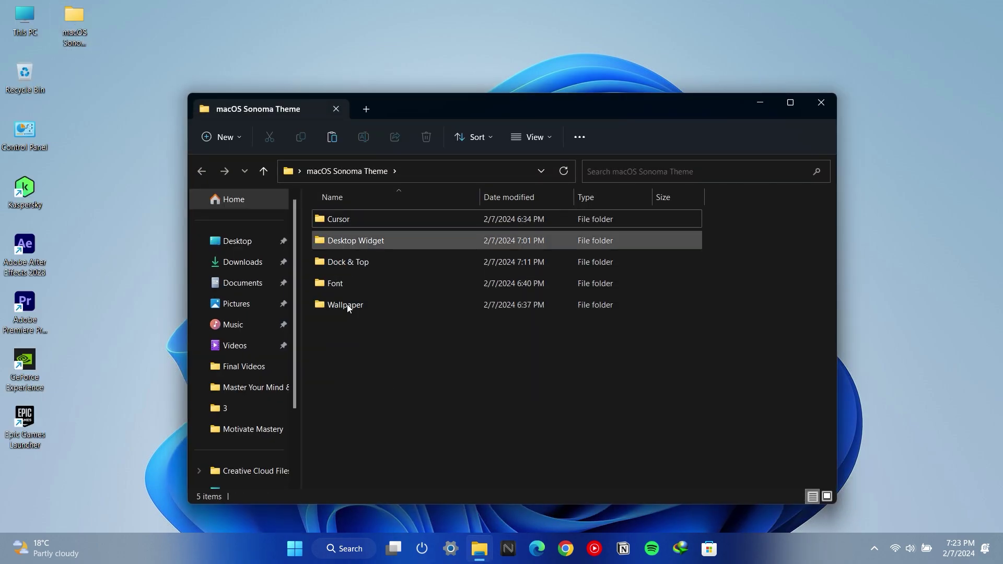
{"action": "double_click", "coordinate": [339, 222]}
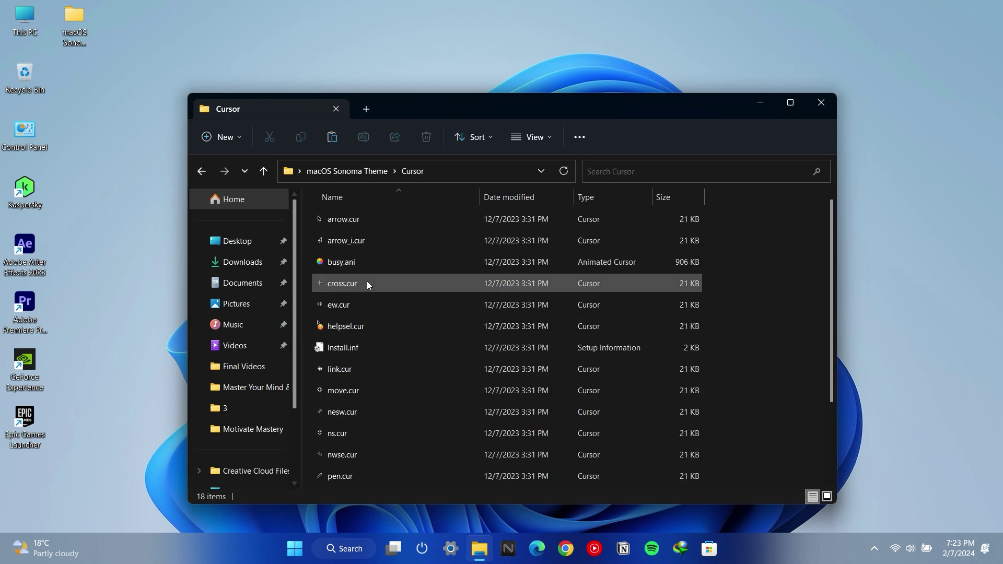
Install the cursor set from Install.inf in the Cursor folder.
{"action": "left_click_drag", "start_coordinate": [430, 109], "coordinate": [430, 73]}
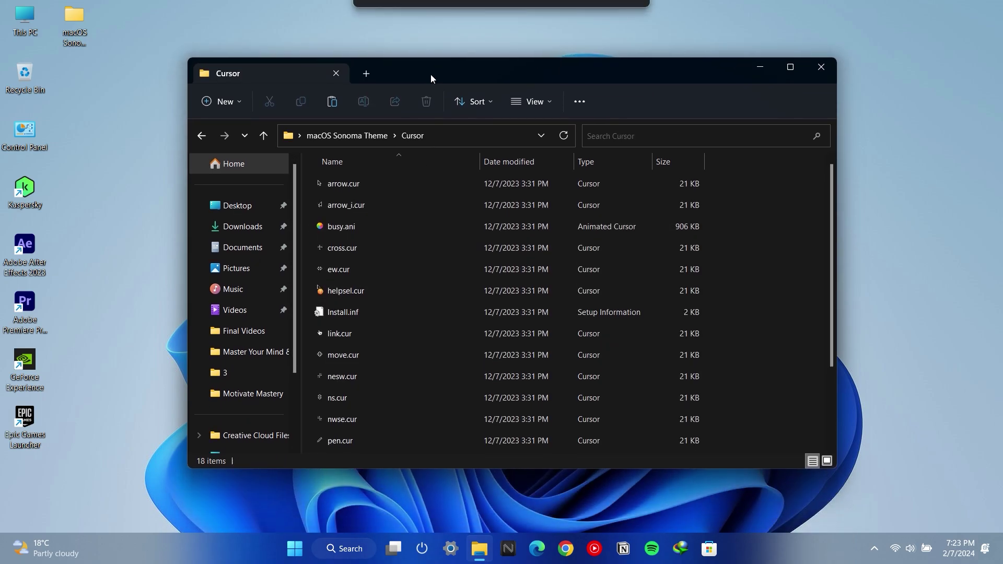
{"action": "left_click", "coordinate": [344, 314]}
{"action": "right_click", "coordinate": [343, 313]}
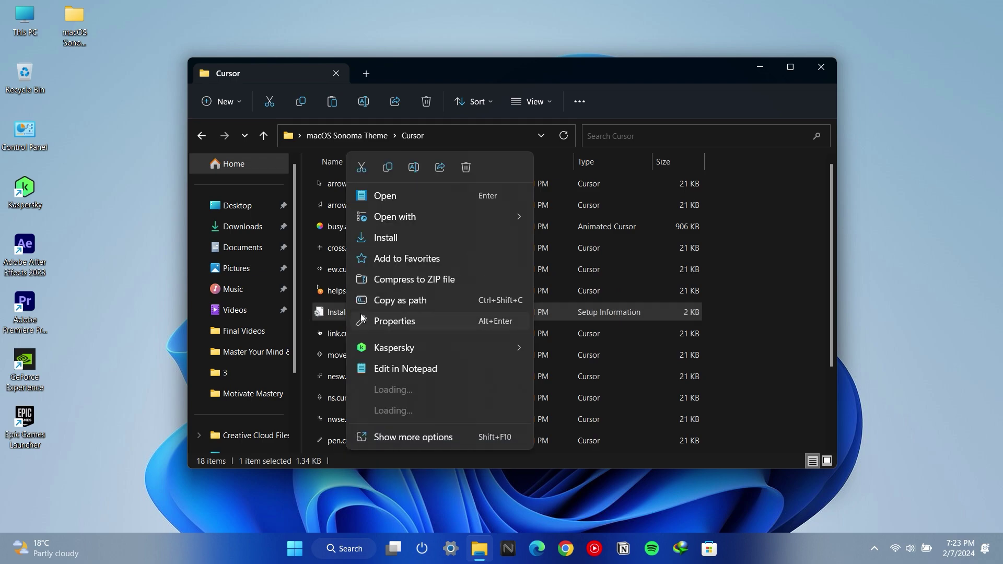
{"action": "left_click", "coordinate": [388, 239]}
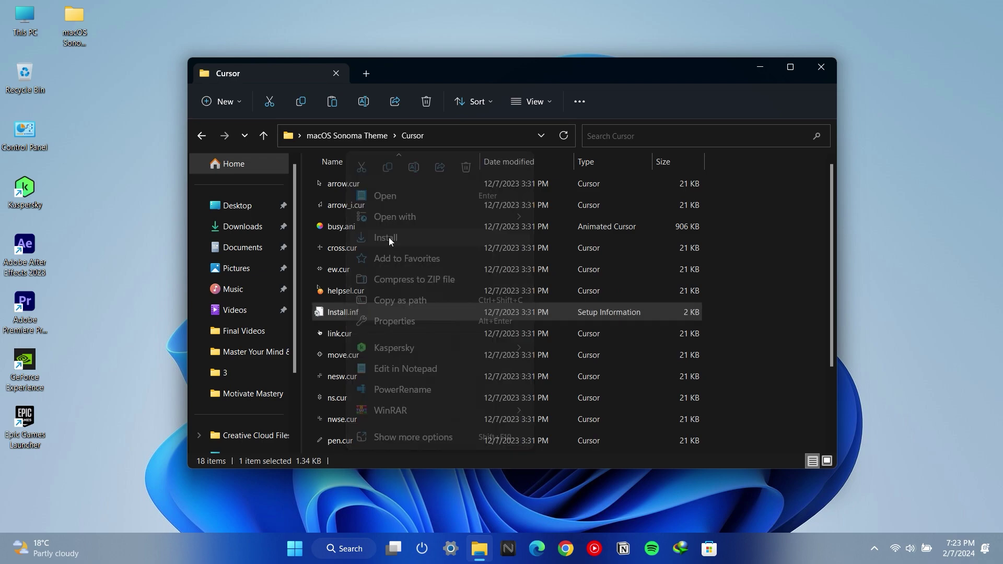
{"action": "left_click", "coordinate": [441, 381]}
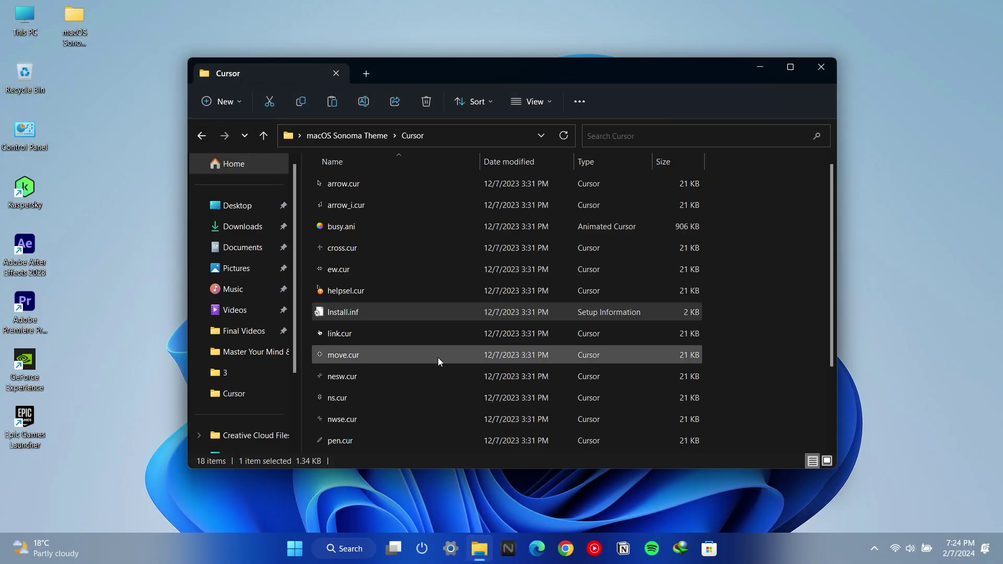
Switch to Control Panel, search for "mouse" and open Mouse Properties.
{"action": "left_click", "coordinate": [84, 293]}
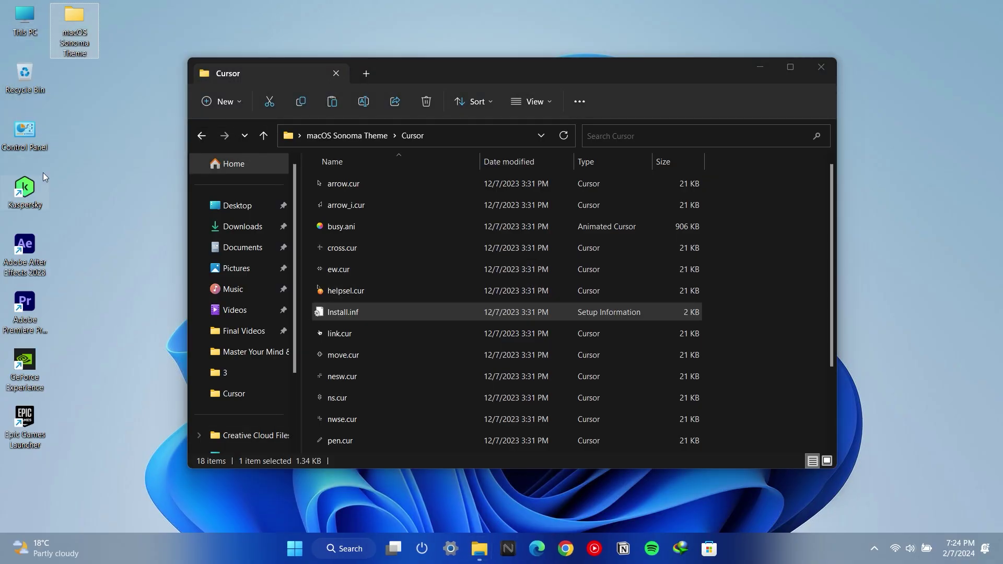
{"action": "left_click", "coordinate": [24, 140]}
{"action": "double_click", "coordinate": [33, 136]}
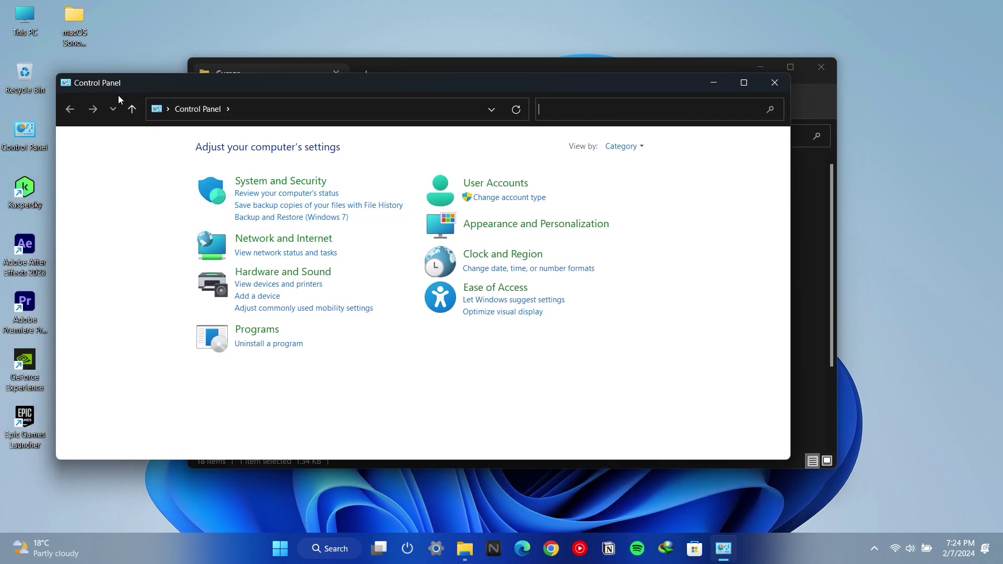
{"action": "type", "text": "mouse"}
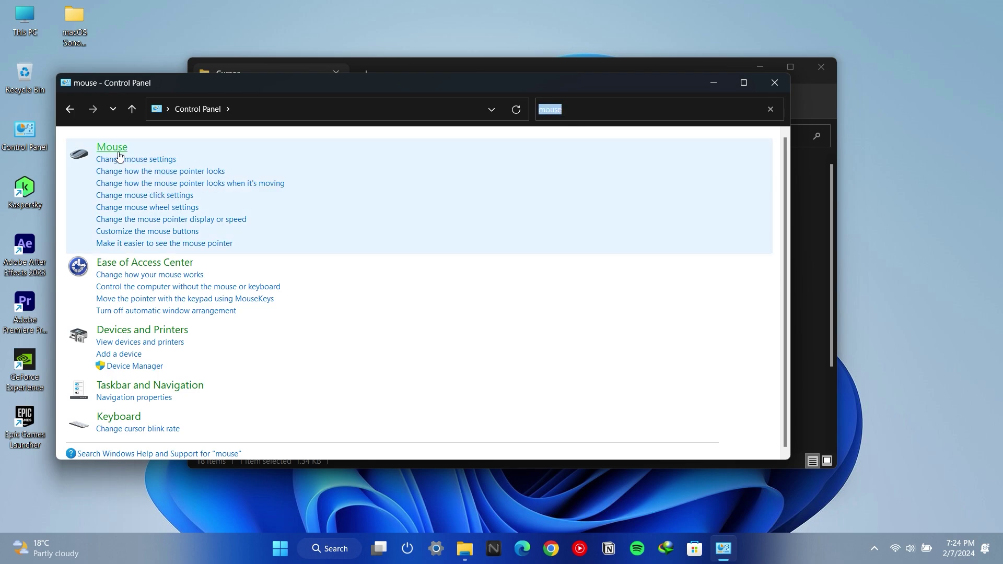
{"action": "left_click", "coordinate": [185, 184]}
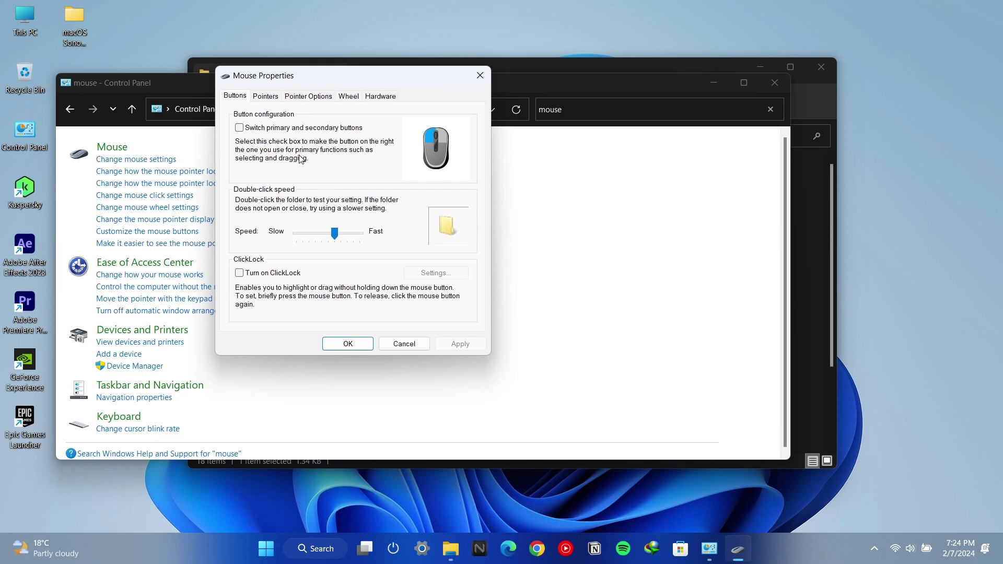
Apply the Big Sur pointer scheme, replacing the existing scheme of that name, and close Mouse Properties and Control Panel.
{"action": "left_click", "coordinate": [266, 97]}
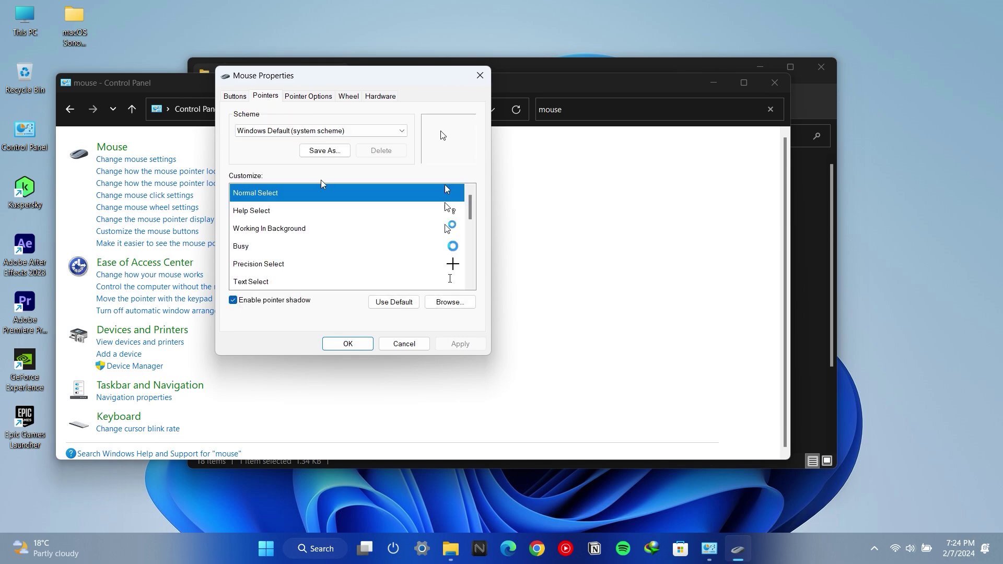
{"action": "left_click", "coordinate": [290, 133]}
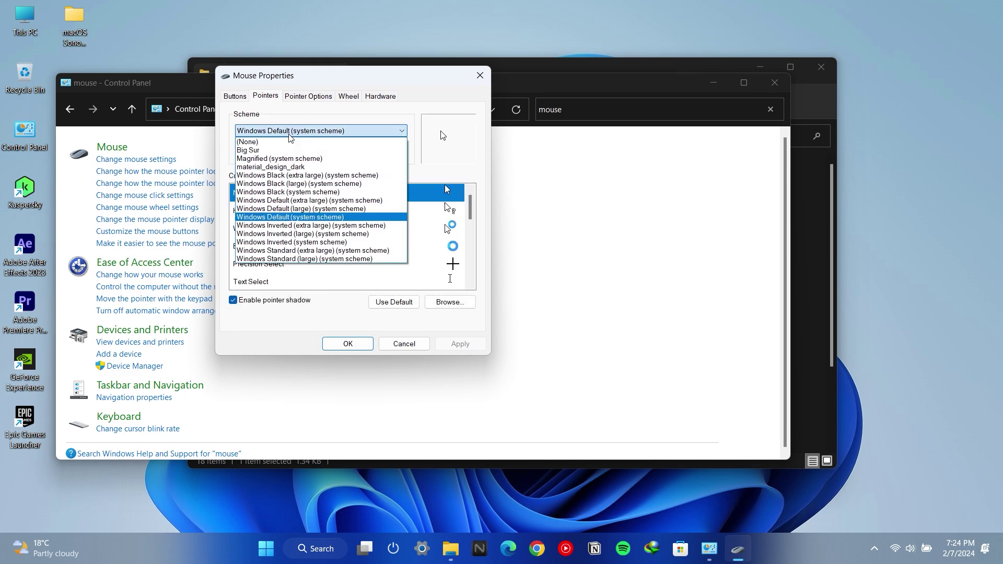
{"action": "left_click", "coordinate": [252, 151]}
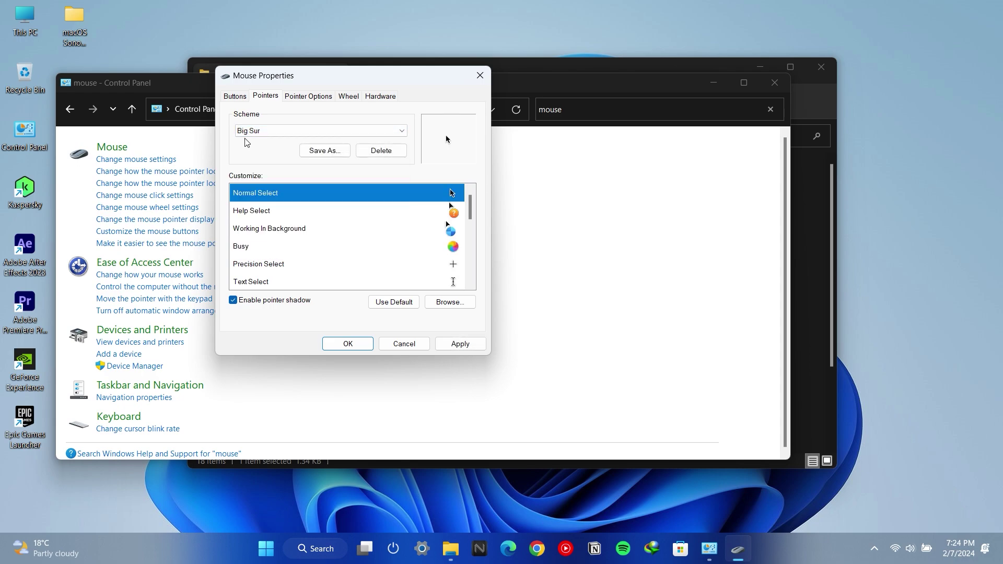
{"action": "left_click", "coordinate": [461, 346]}
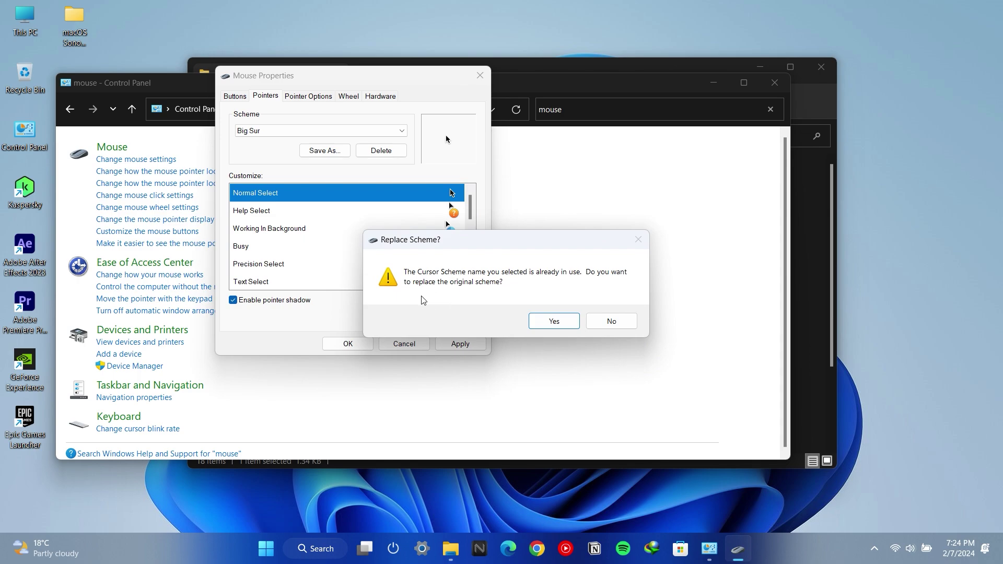
{"action": "left_click", "coordinate": [550, 328]}
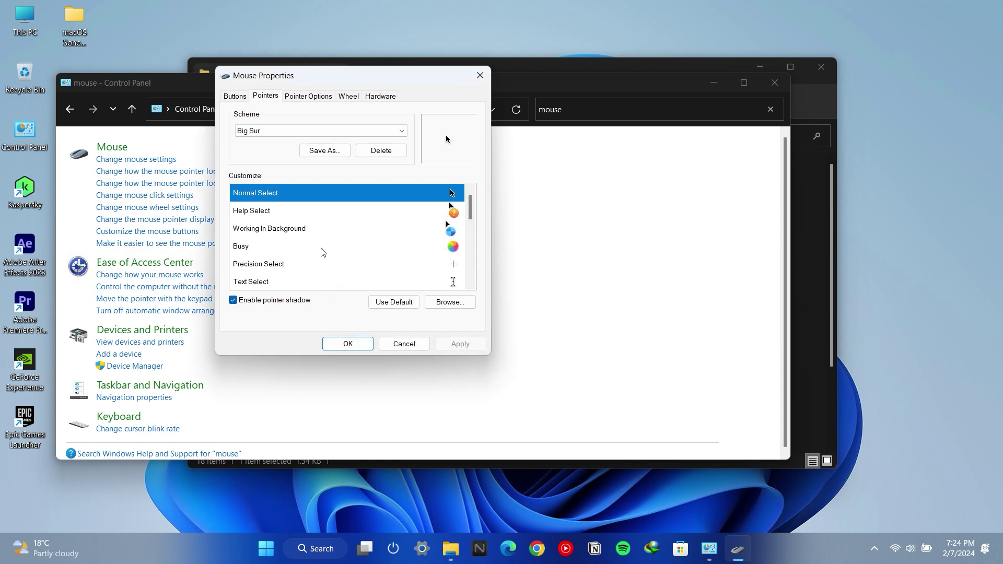
{"action": "left_click", "coordinate": [337, 348]}
{"action": "left_click", "coordinate": [775, 82]}
Minimize the Cursor folder window to check the new pointer on the desktop, and restore the window.
{"action": "left_click_drag", "start_coordinate": [658, 80], "coordinate": [646, 80]}
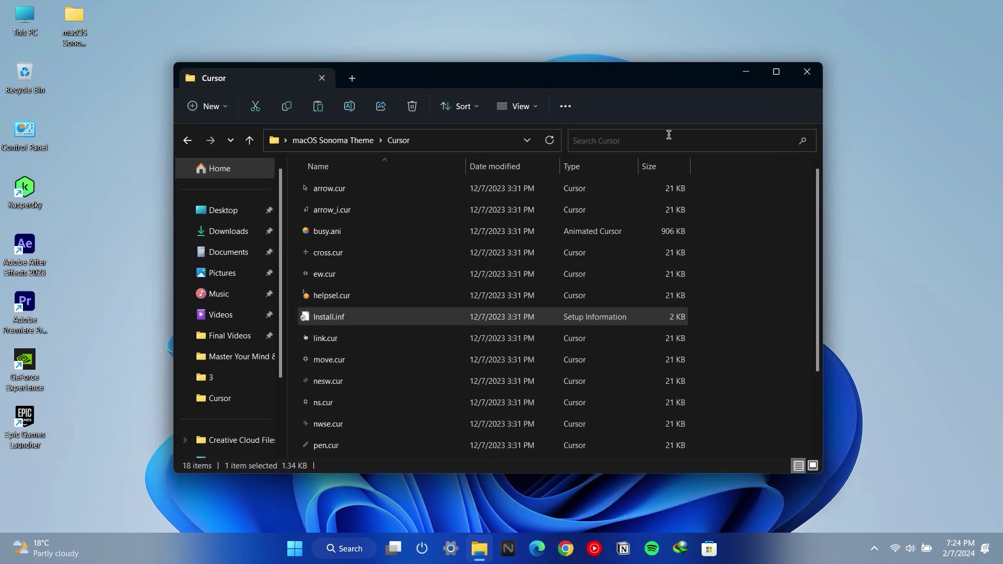
{"action": "left_click", "coordinate": [746, 73]}
{"action": "right_click", "coordinate": [502, 165]}
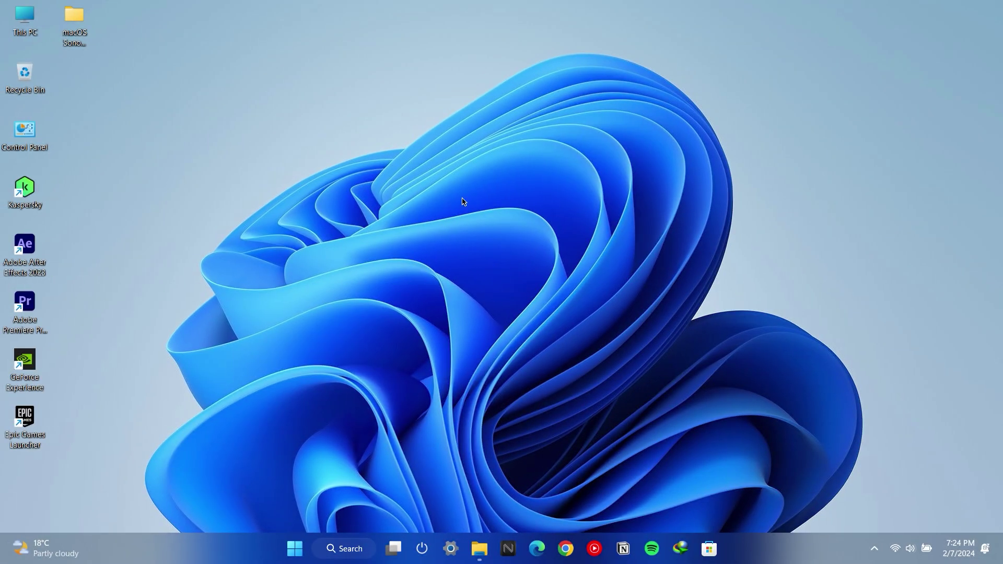
{"action": "left_click", "coordinate": [480, 547]}
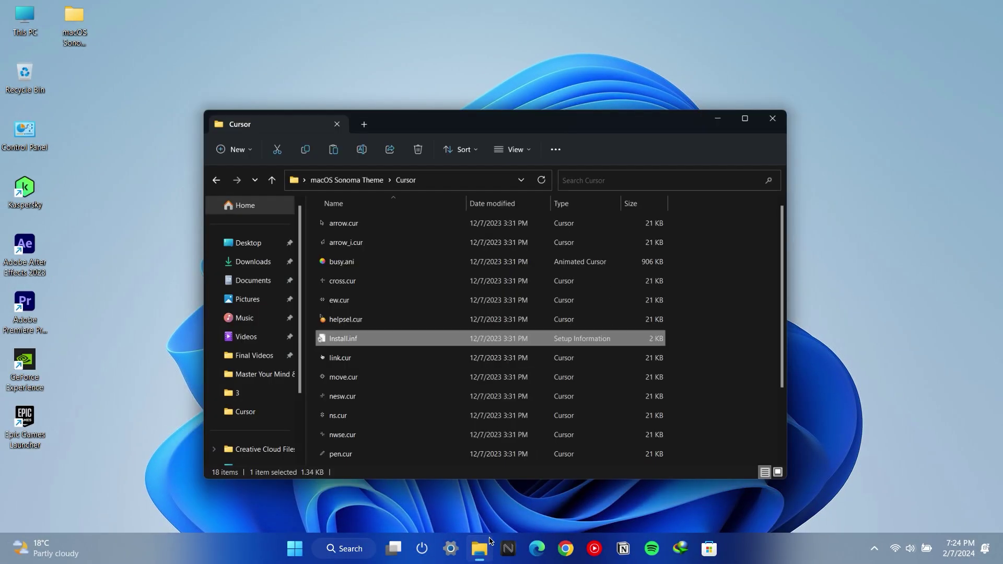
Start WinDynamicDesktop_5.3.1_x64_Setup.exe from the theme's Wallpaper folder, choose installation for all users and allow it to make changes.
{"action": "left_click", "coordinate": [331, 140]}
{"action": "left_click_drag", "start_coordinate": [414, 365], "coordinate": [313, 271]}
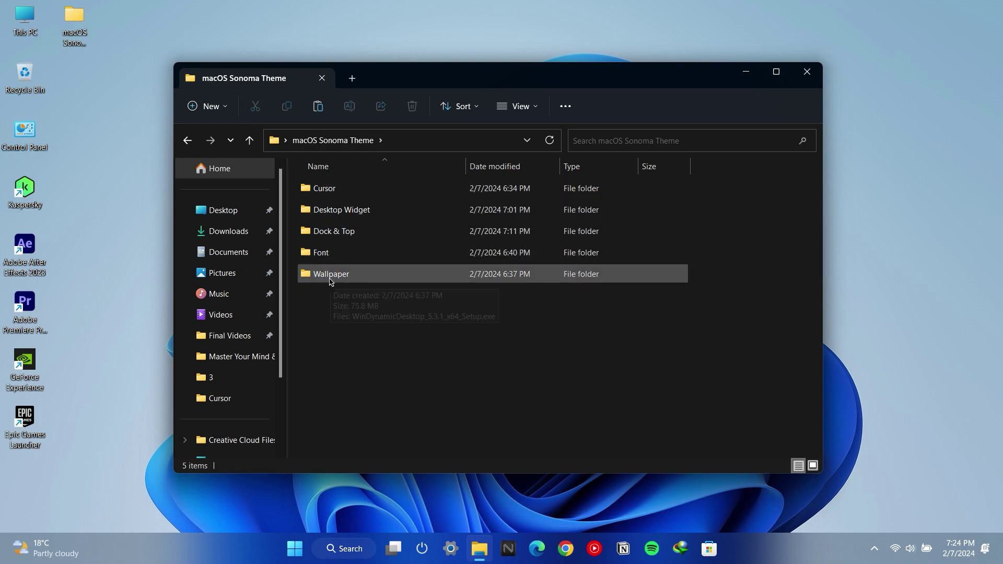
{"action": "double_click", "coordinate": [330, 281]}
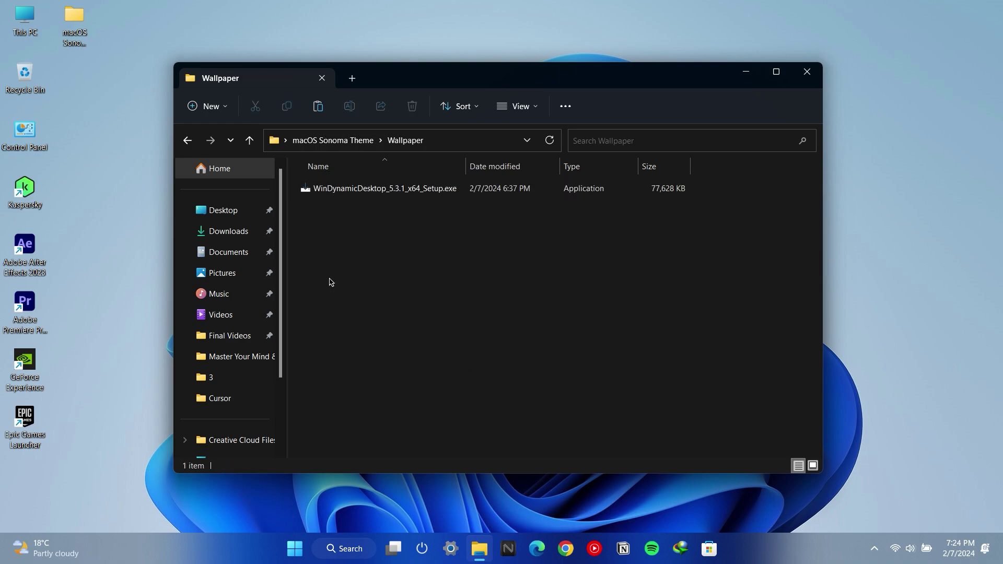
{"action": "double_click", "coordinate": [333, 194]}
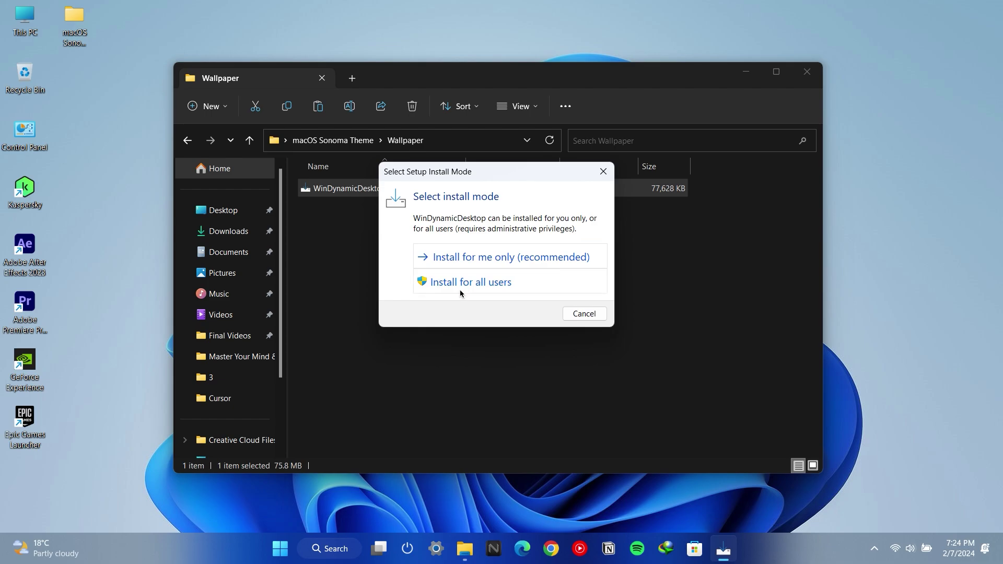
{"action": "left_click", "coordinate": [455, 290]}
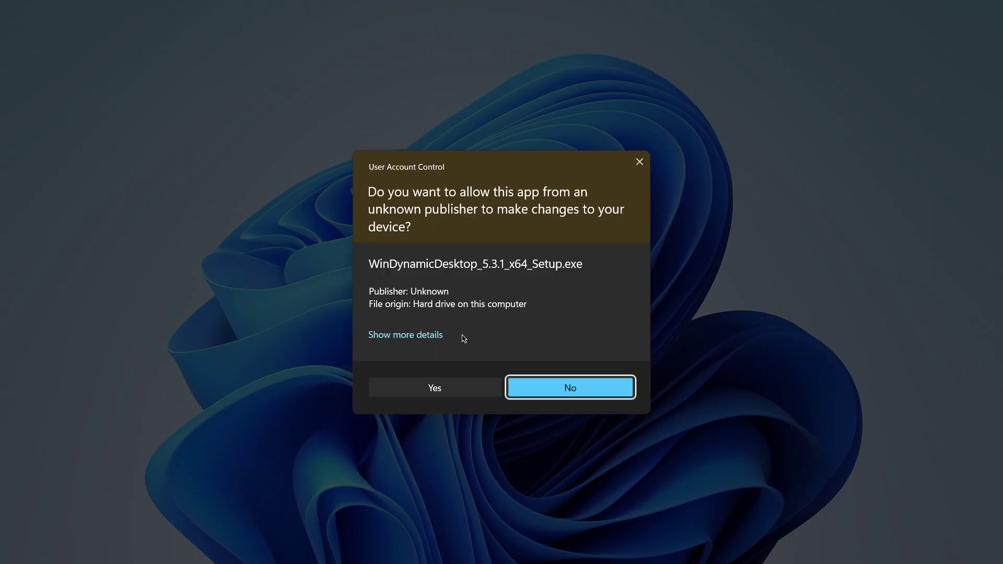
{"action": "left_click", "coordinate": [423, 391]}
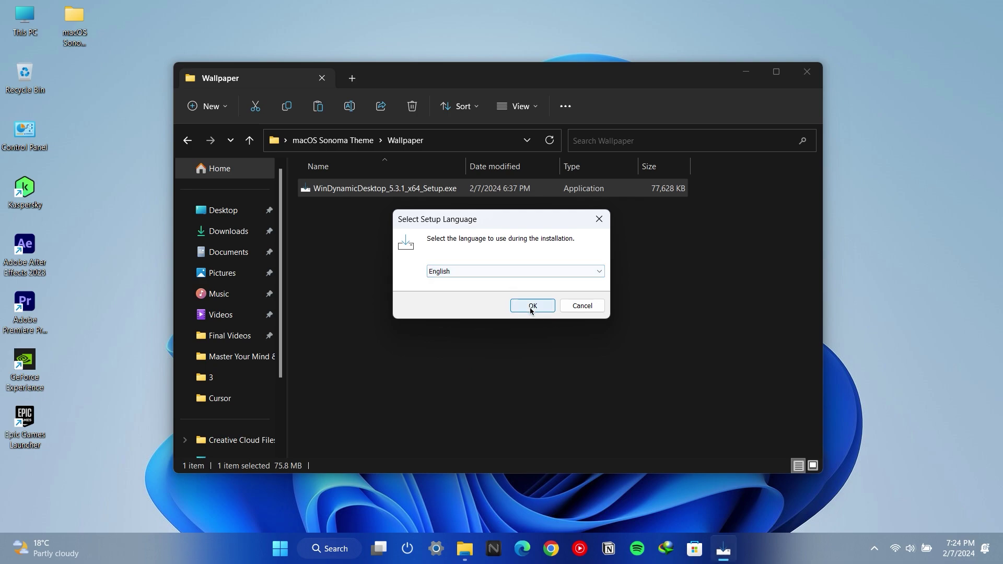
Complete the WinDynamicDesktop setup in English with the license accepted and default location and tasks, and launch it on finishing.
{"action": "left_click", "coordinate": [531, 311]}
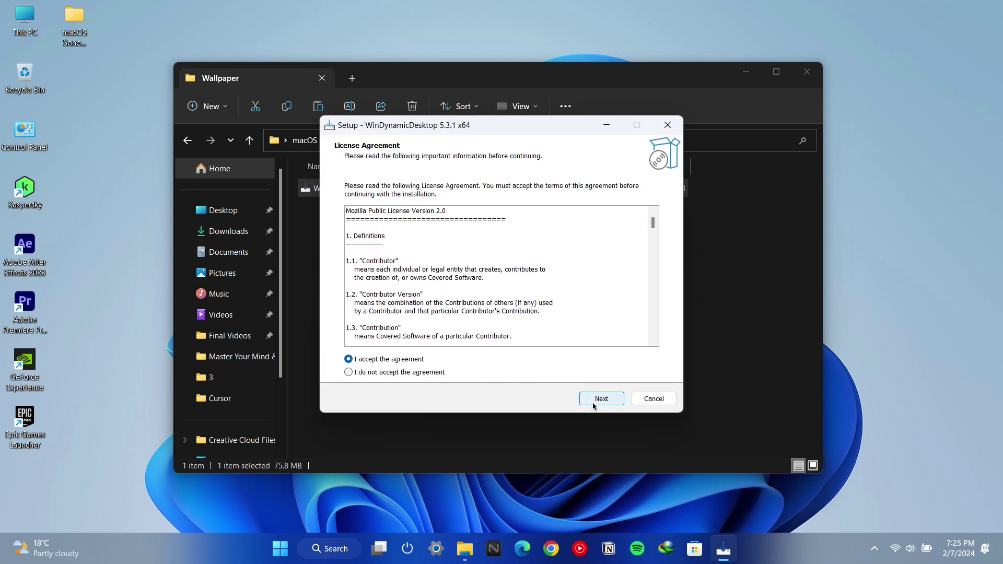
{"action": "left_click", "coordinate": [602, 403]}
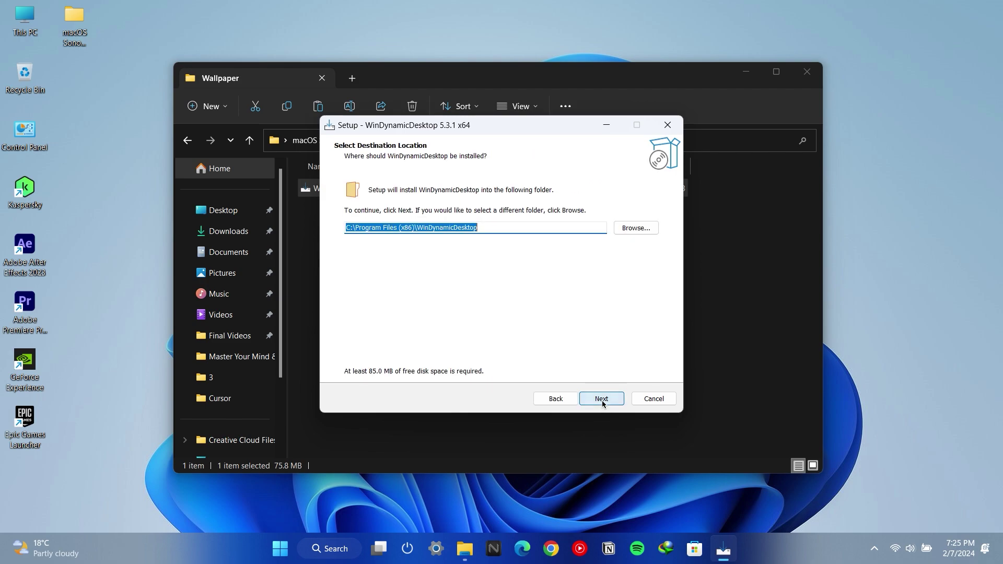
{"action": "left_click", "coordinate": [602, 403]}
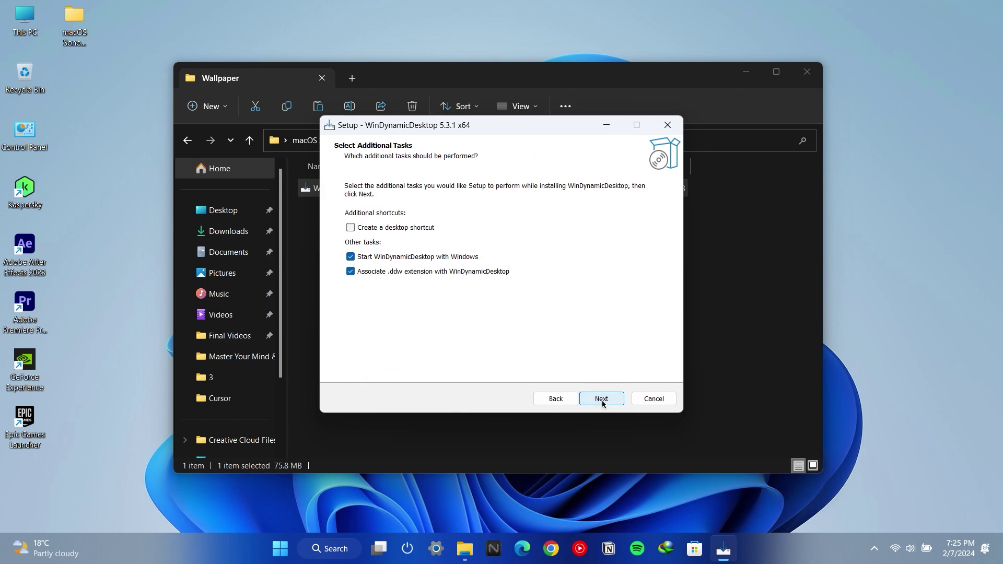
{"action": "left_click", "coordinate": [603, 403]}
{"action": "left_click", "coordinate": [602, 401]}
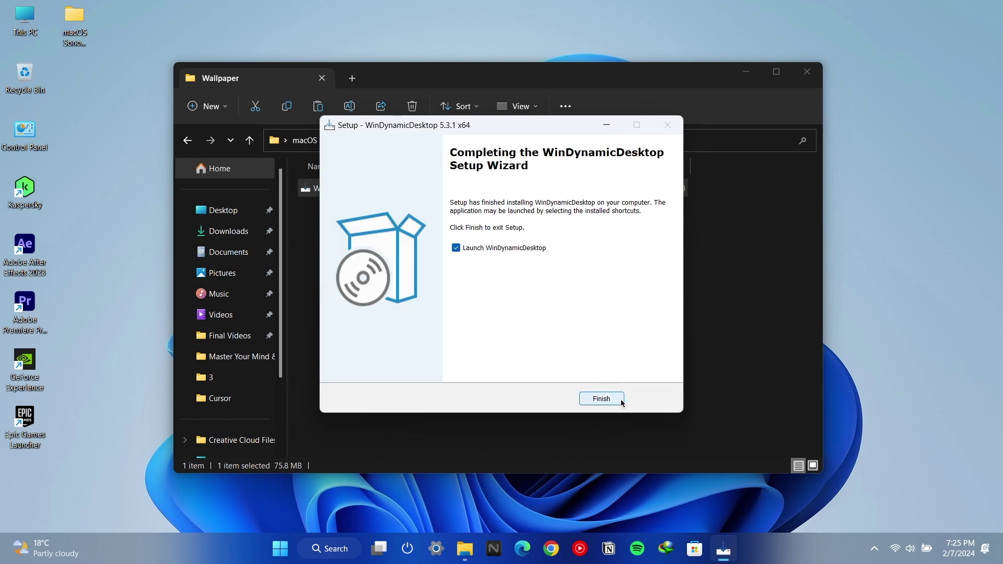
{"action": "left_click", "coordinate": [601, 399]}
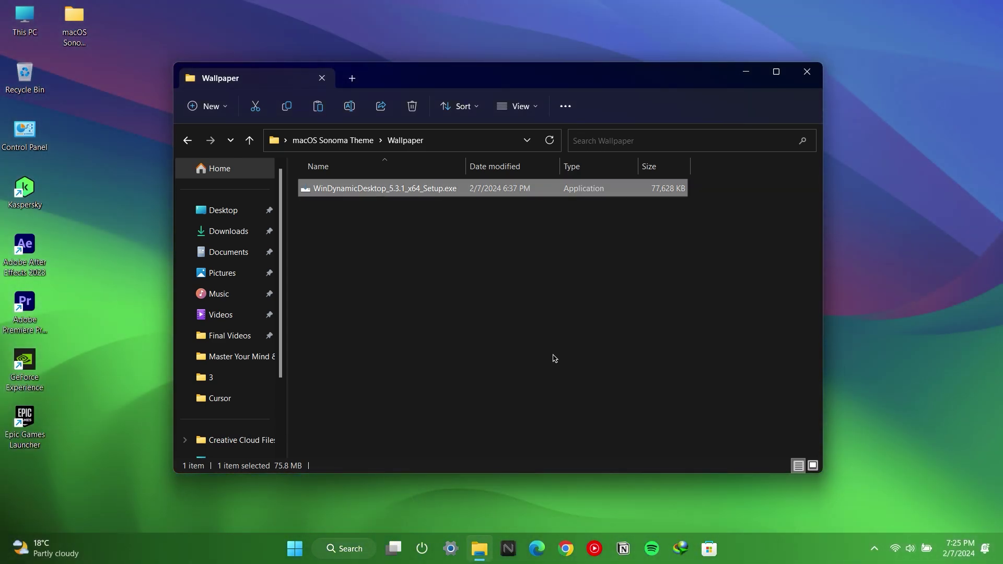
Minimize the Wallpaper folder window, apply the Sonoma Abstract theme through WinDynamicDesktop's theme selection and close the selector.
{"action": "left_click", "coordinate": [746, 72]}
{"action": "left_click", "coordinate": [875, 549]}
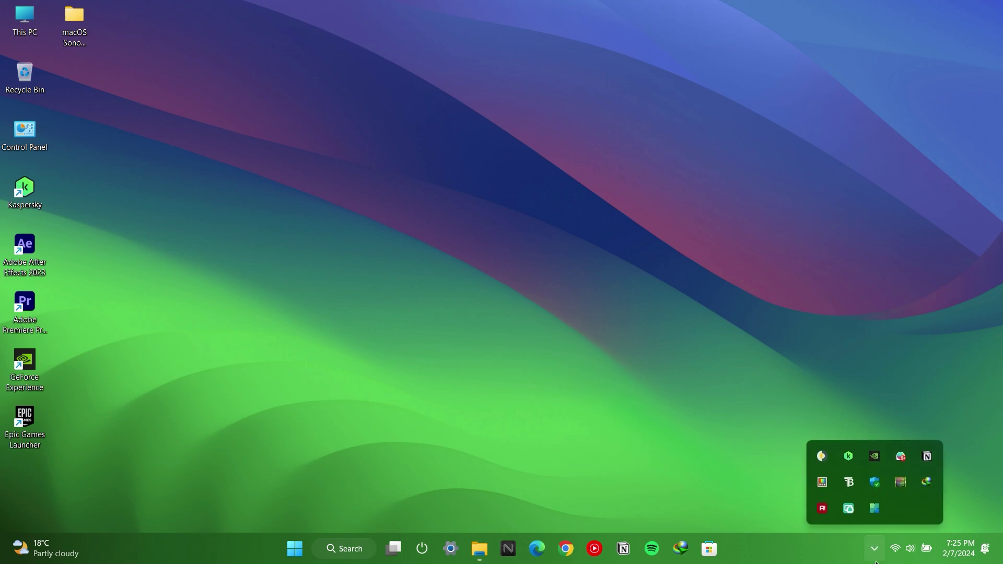
{"action": "right_click", "coordinate": [821, 460]}
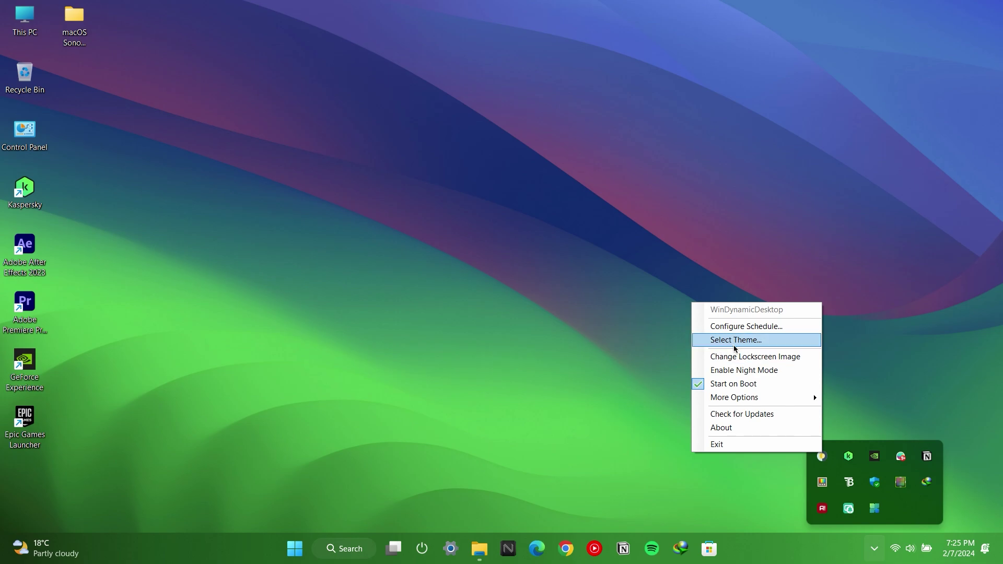
{"action": "left_click", "coordinate": [715, 345]}
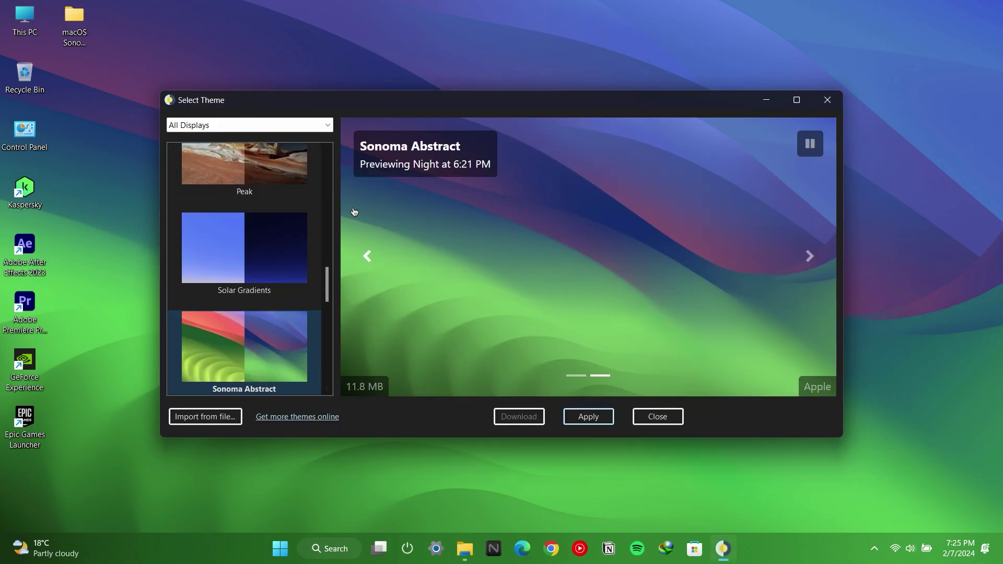
{"action": "left_click_drag", "start_coordinate": [336, 284], "coordinate": [328, 254]}
{"action": "scroll", "coordinate": [258, 299], "scroll_direction": "down", "scroll_amount": 8}
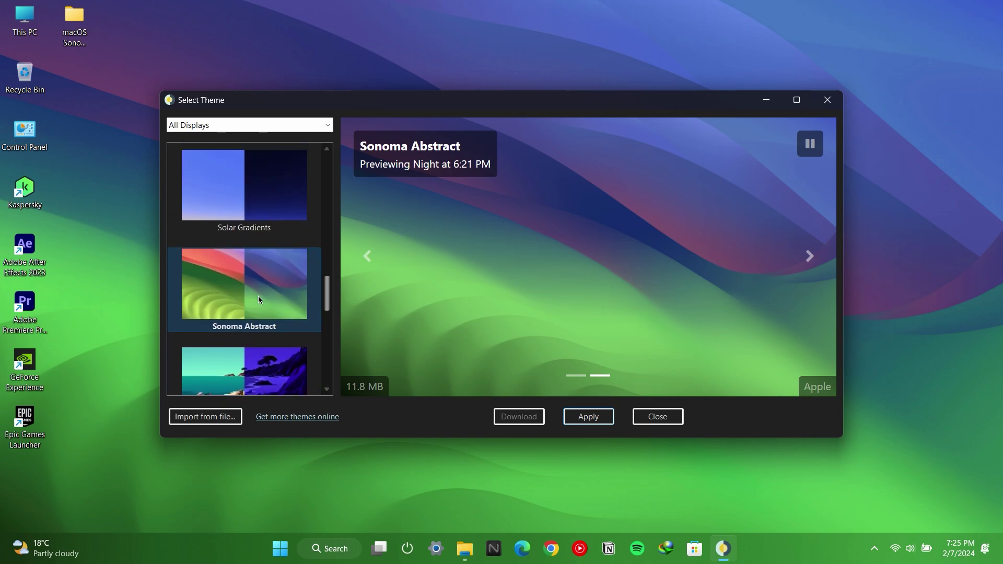
{"action": "left_click", "coordinate": [589, 420]}
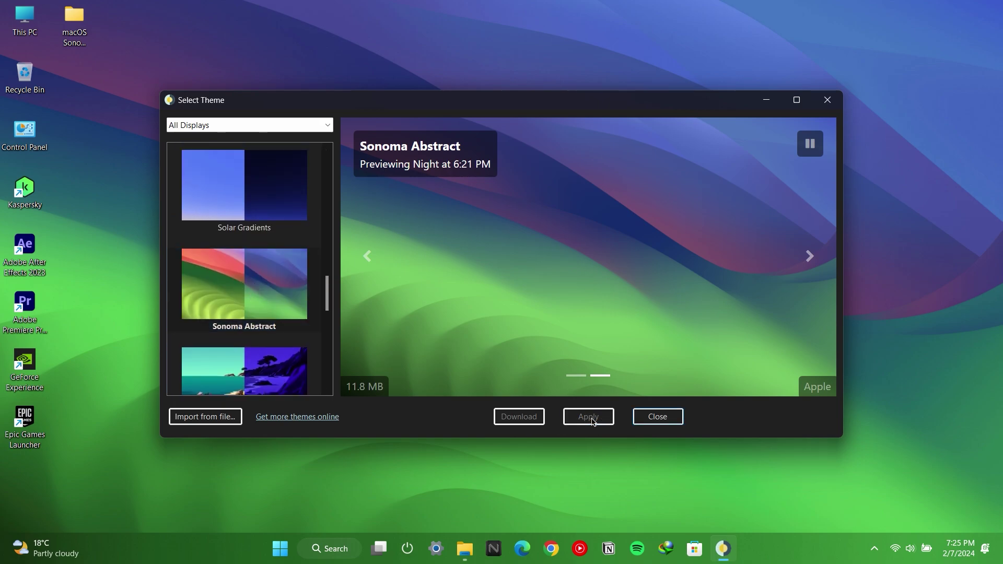
{"action": "left_click", "coordinate": [657, 416]}
{"action": "right_click", "coordinate": [503, 297]}
{"action": "left_click", "coordinate": [503, 301]}
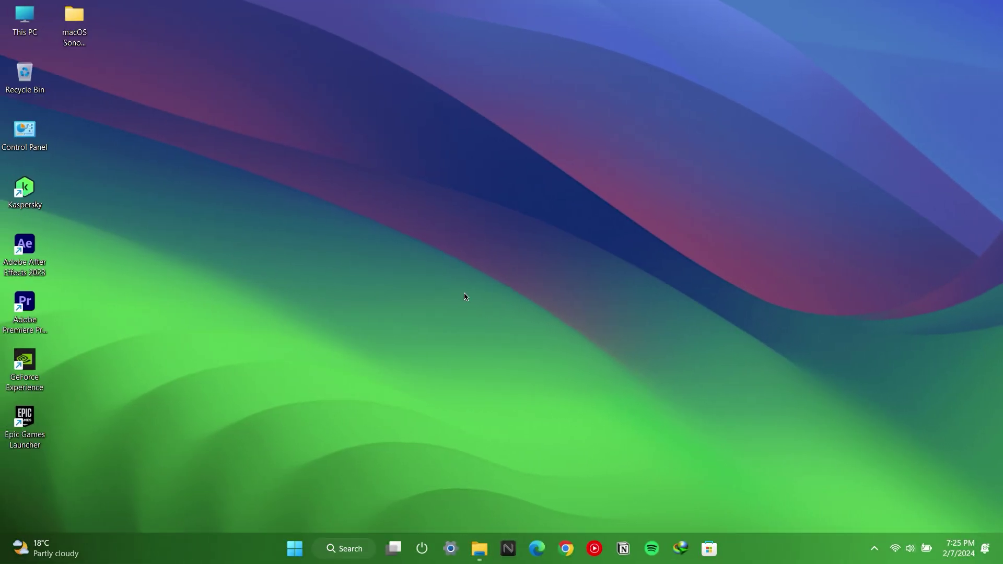
Restore the Wallpaper folder window, return to the macOS Sonoma Theme folder and open its Font folder.
{"action": "left_click", "coordinate": [486, 547]}
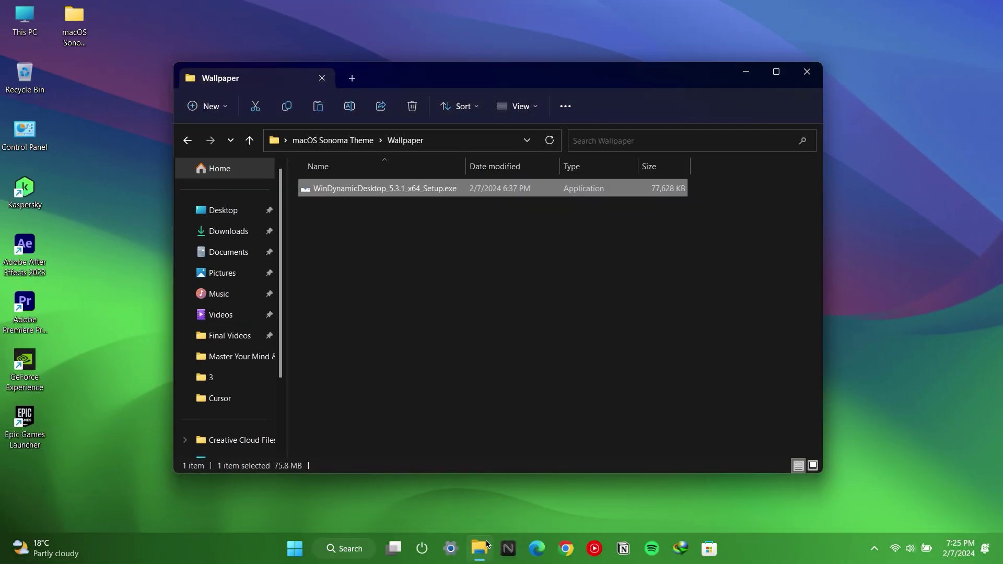
{"action": "left_click", "coordinate": [187, 140]}
{"action": "left_click_drag", "start_coordinate": [411, 344], "coordinate": [324, 181]}
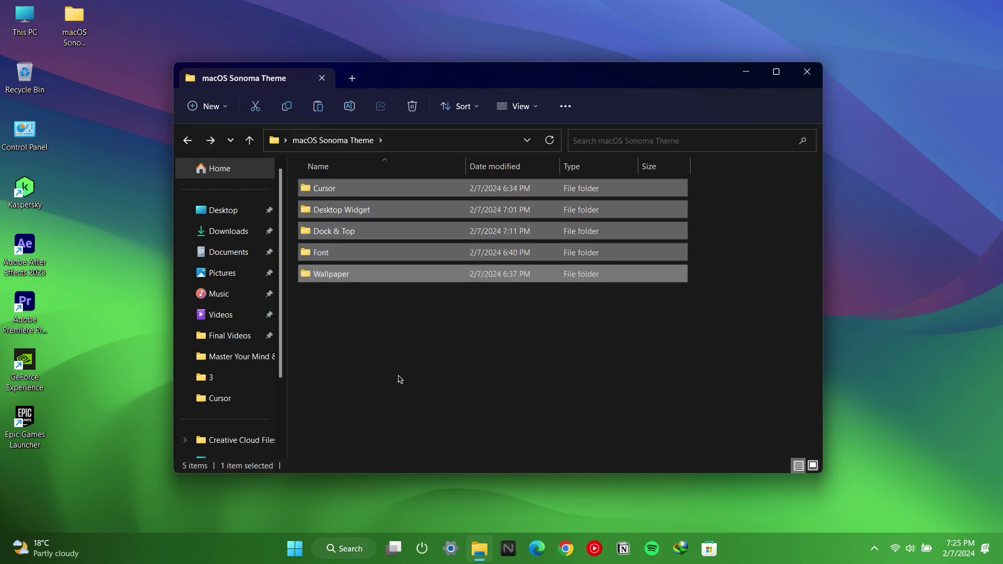
{"action": "left_click", "coordinate": [403, 382]}
{"action": "double_click", "coordinate": [325, 260]}
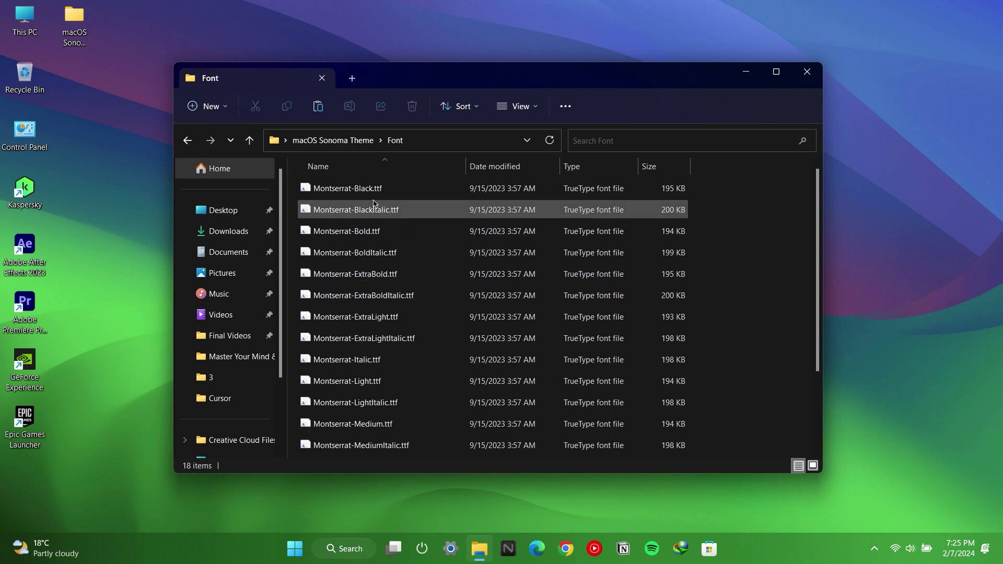
Install all the Montserrat fonts in the Font folder, replacing the versions already installed.
{"action": "key", "text": "ctrl+a"}
{"action": "right_click", "coordinate": [342, 193]}
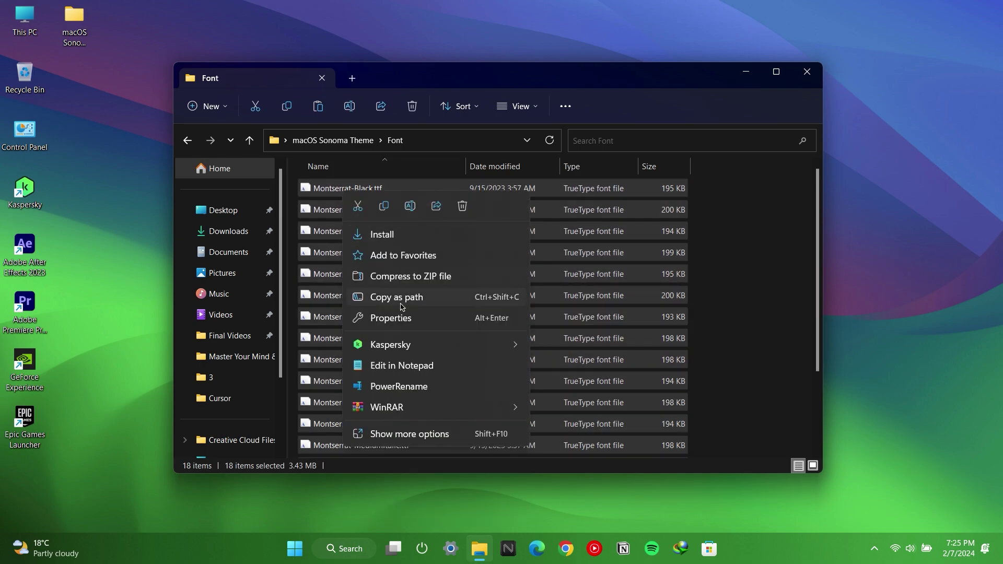
{"action": "left_click", "coordinate": [382, 235]}
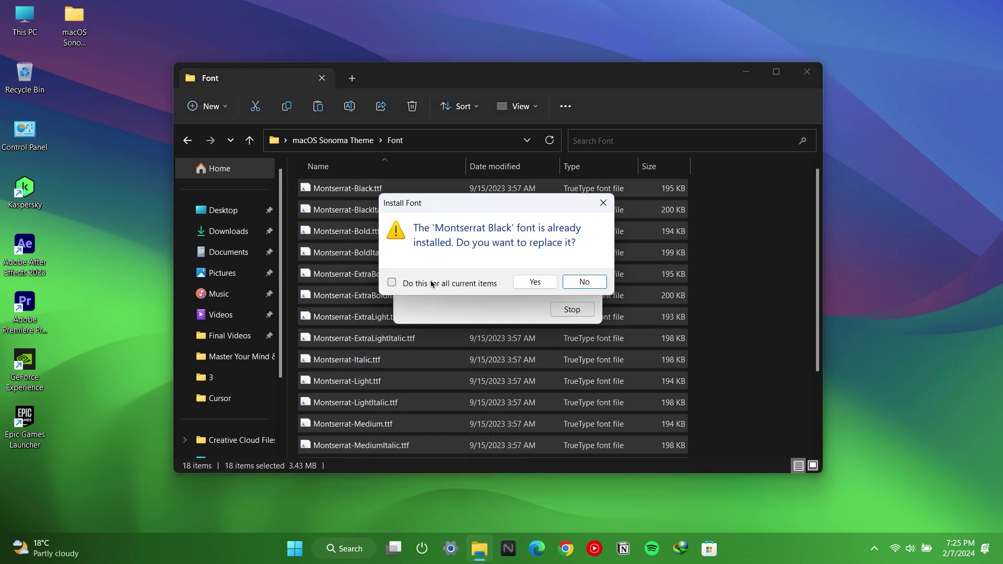
{"action": "left_click", "coordinate": [536, 283]}
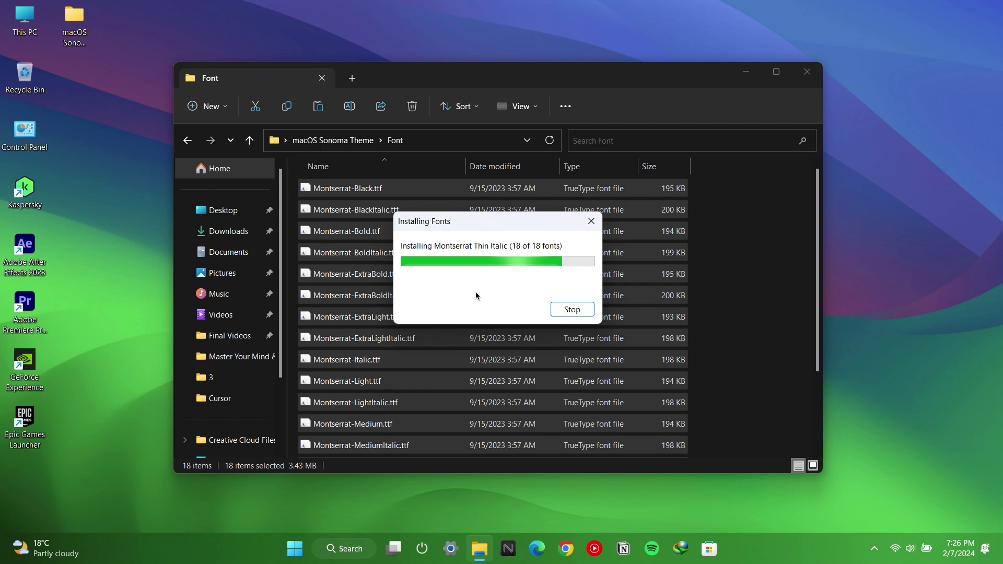
Go back to the macOS Sonoma Theme folder, open My Dock Finder inside Dock & Top and select the MyDock folder.
{"action": "left_click", "coordinate": [185, 141]}
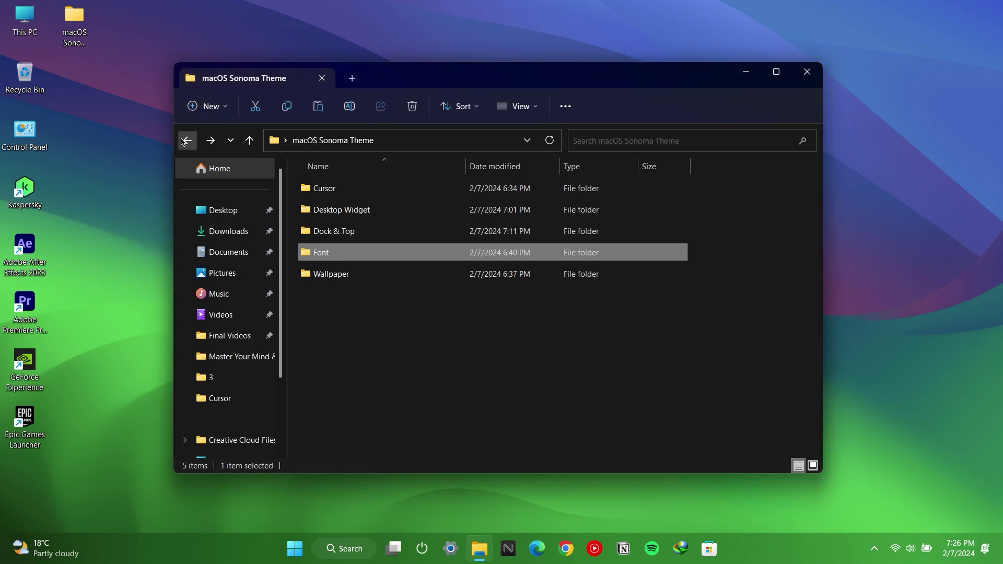
{"action": "left_click", "coordinate": [413, 331]}
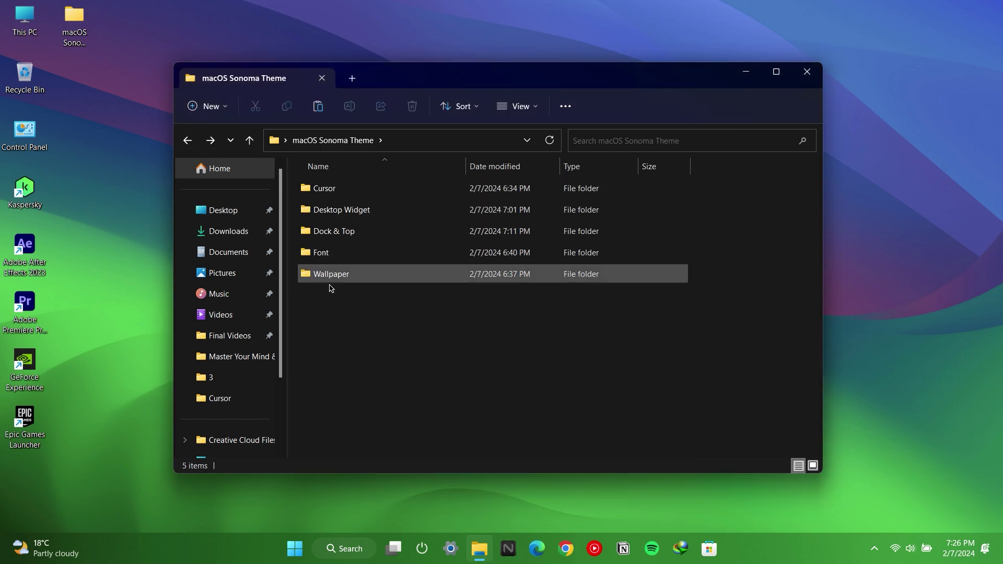
{"action": "double_click", "coordinate": [340, 241]}
{"action": "mouse_move", "coordinate": [369, 274]}
{"action": "left_mouse_down"}
{"action": "mouse_move", "coordinate": [327, 175]}
{"action": "mouse_move", "coordinate": [364, 267]}
{"action": "left_mouse_up"}
{"action": "left_click", "coordinate": [364, 267]}
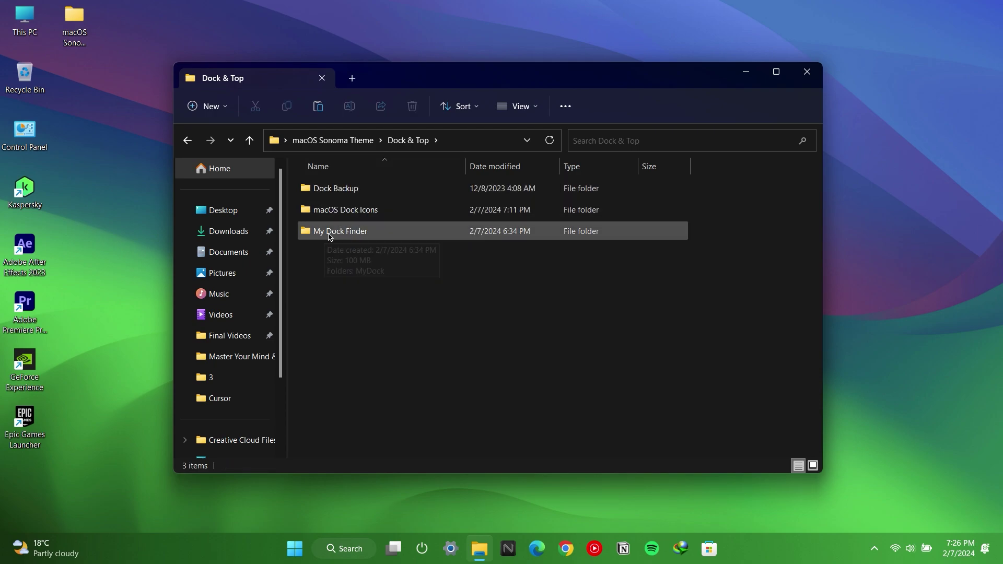
{"action": "double_click", "coordinate": [328, 233]}
{"action": "left_click", "coordinate": [323, 199]}
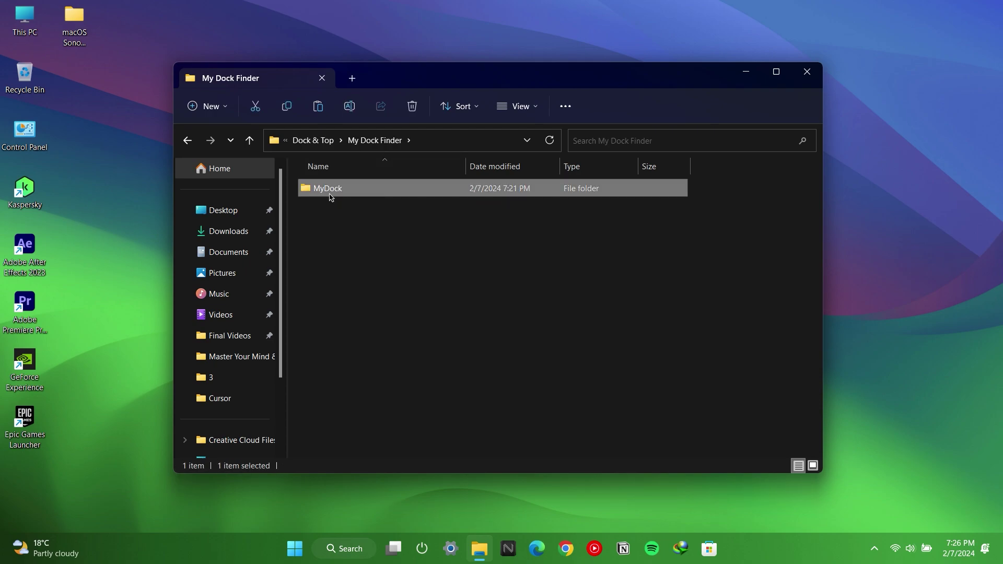
Open the System (C:) drive in a second window and arrange it beside the My Dock Finder window.
{"action": "left_click", "coordinate": [12, 33]}
{"action": "double_click", "coordinate": [12, 33]}
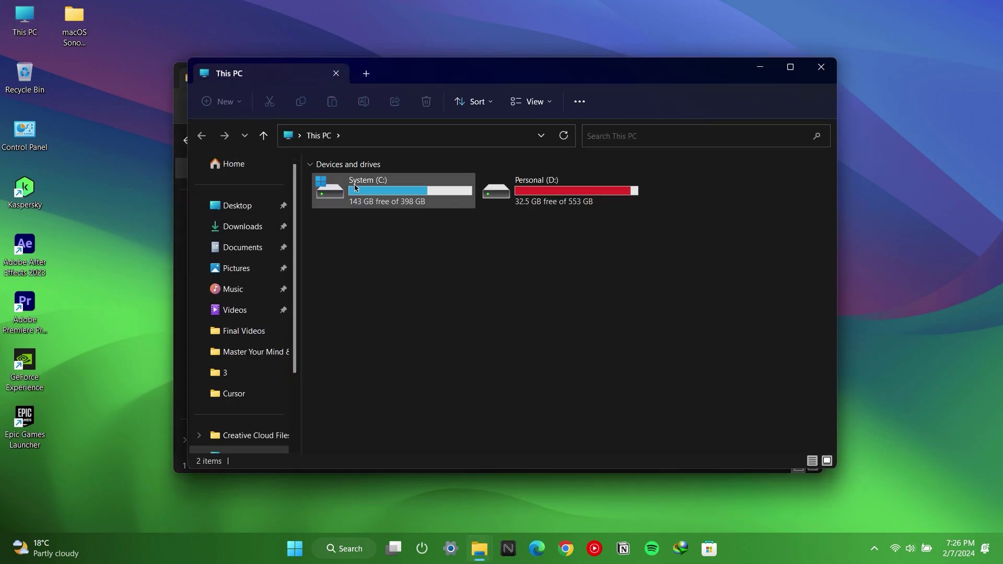
{"action": "double_click", "coordinate": [378, 184]}
{"action": "left_click_drag", "start_coordinate": [392, 74], "coordinate": [594, 76]}
{"action": "left_click_drag", "start_coordinate": [563, 453], "coordinate": [549, 419]}
{"action": "left_click", "coordinate": [329, 190]}
{"action": "left_click_drag", "start_coordinate": [398, 78], "coordinate": [247, 90]}
Copy the MyDock folder from My Dock Finder into the root of the System (C:) drive.
{"action": "right_click", "coordinate": [186, 205]}
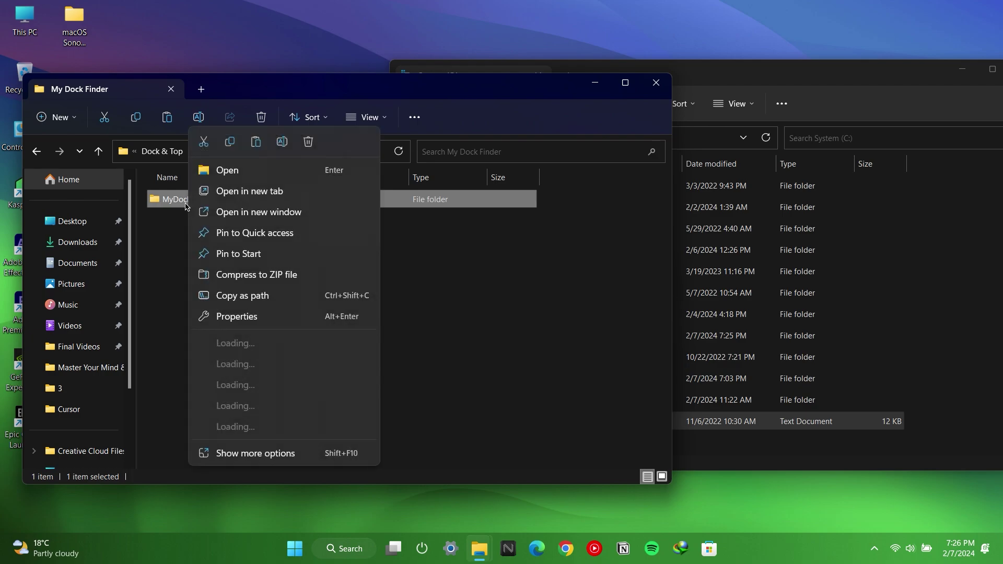
{"action": "left_click", "coordinate": [239, 453]}
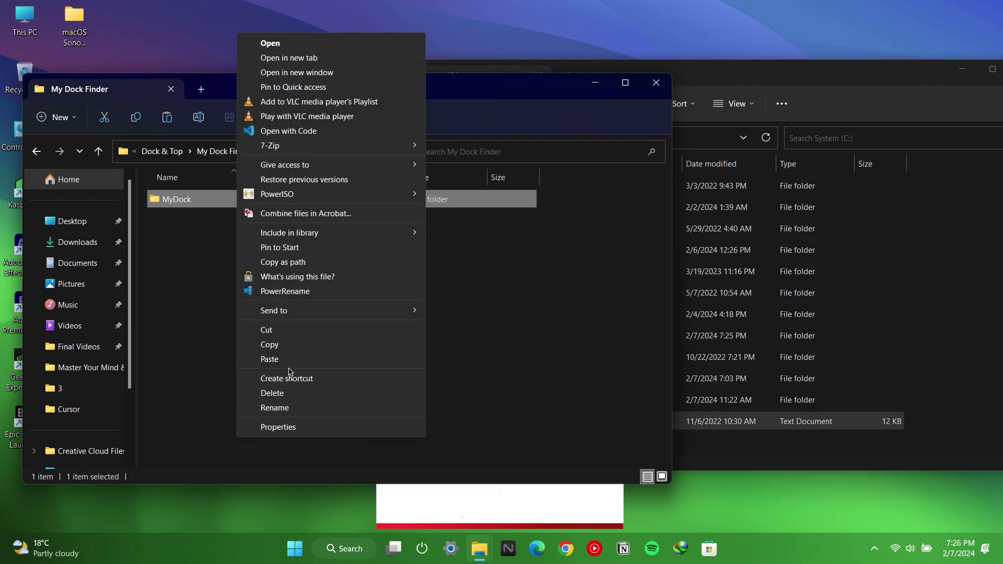
{"action": "left_click", "coordinate": [269, 345]}
{"action": "left_click", "coordinate": [710, 454]}
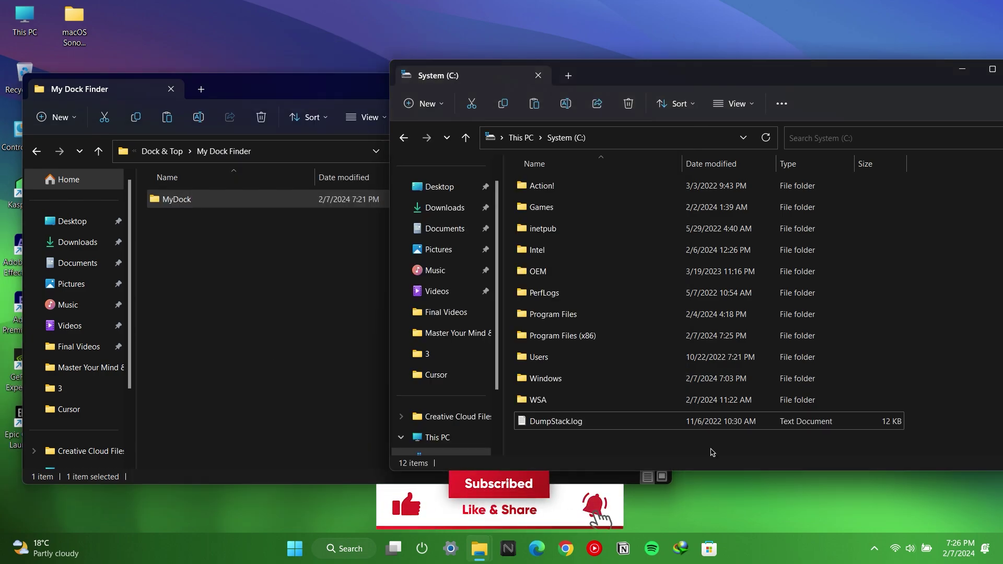
{"action": "left_click", "coordinate": [578, 445]}
{"action": "right_click", "coordinate": [607, 442]}
{"action": "left_click", "coordinate": [610, 439]}
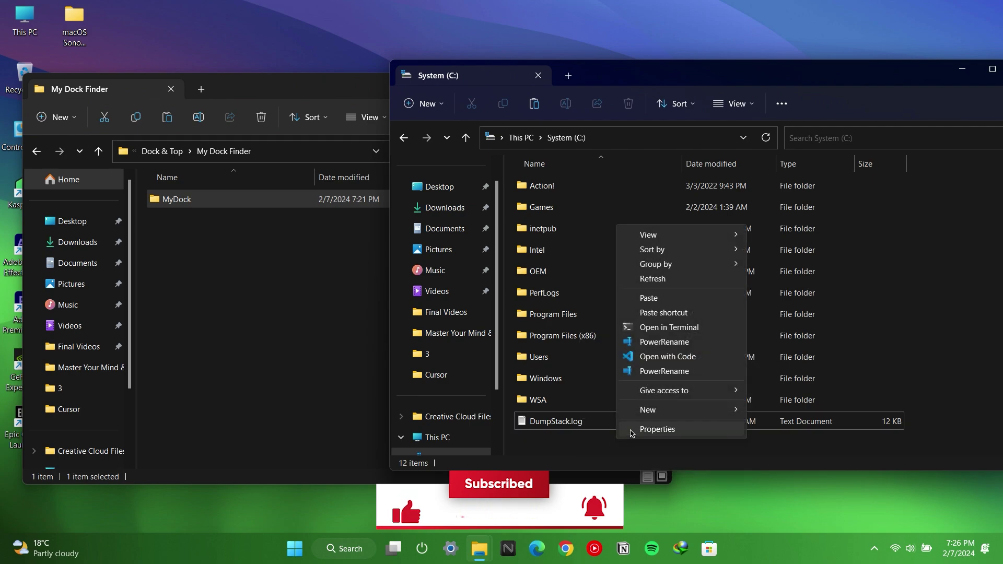
{"action": "left_click", "coordinate": [649, 298]}
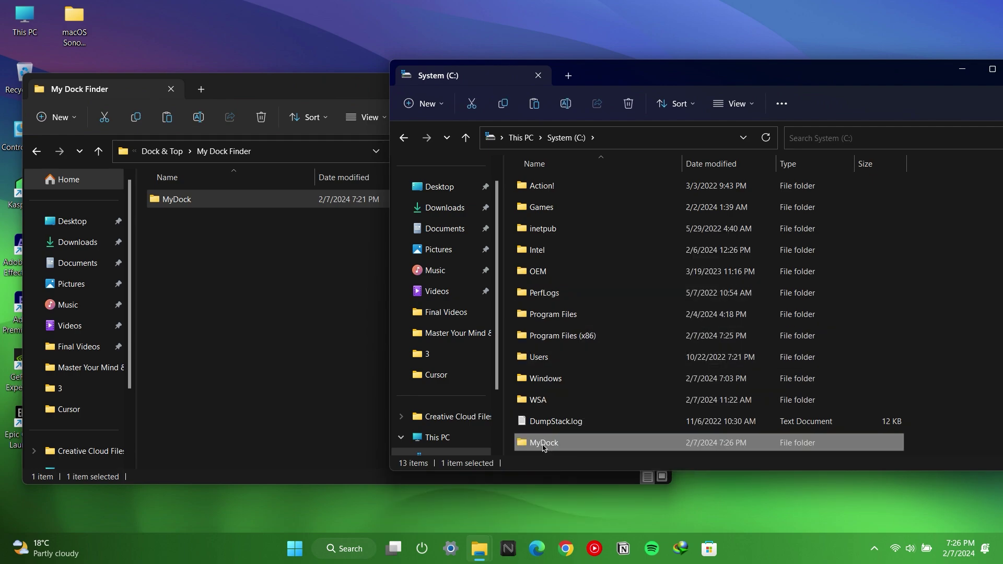
Open the MyDock folder on System (C:), and open Dock Backup inside Dock & Top in the theme window.
{"action": "double_click", "coordinate": [544, 447]}
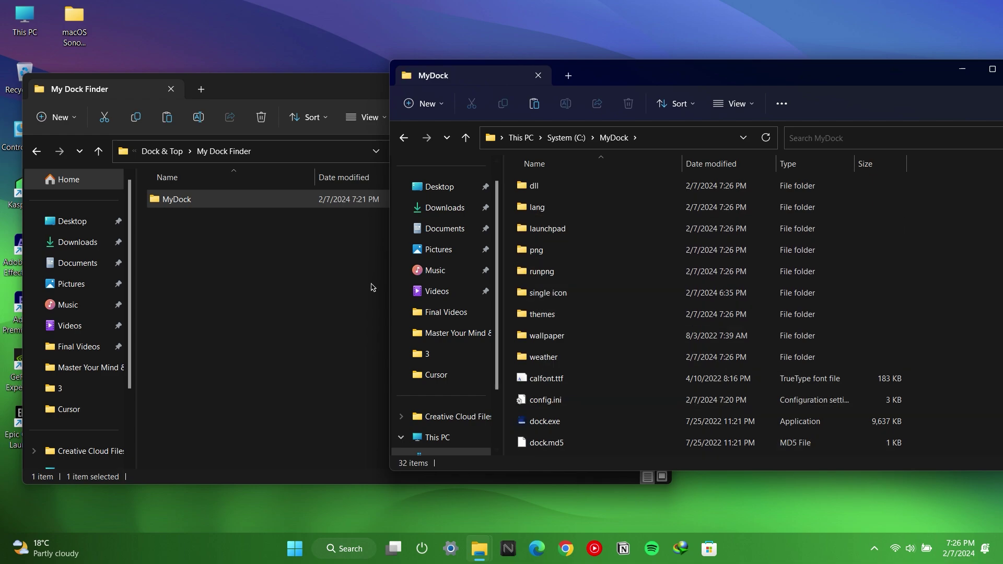
{"action": "left_click", "coordinate": [208, 282]}
{"action": "left_click", "coordinate": [36, 151]}
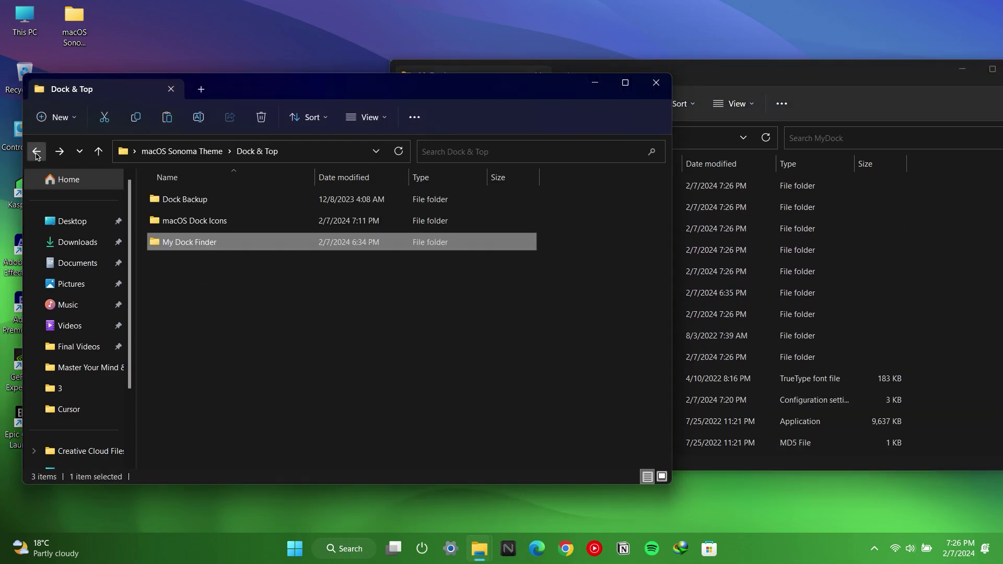
{"action": "double_click", "coordinate": [176, 209]}
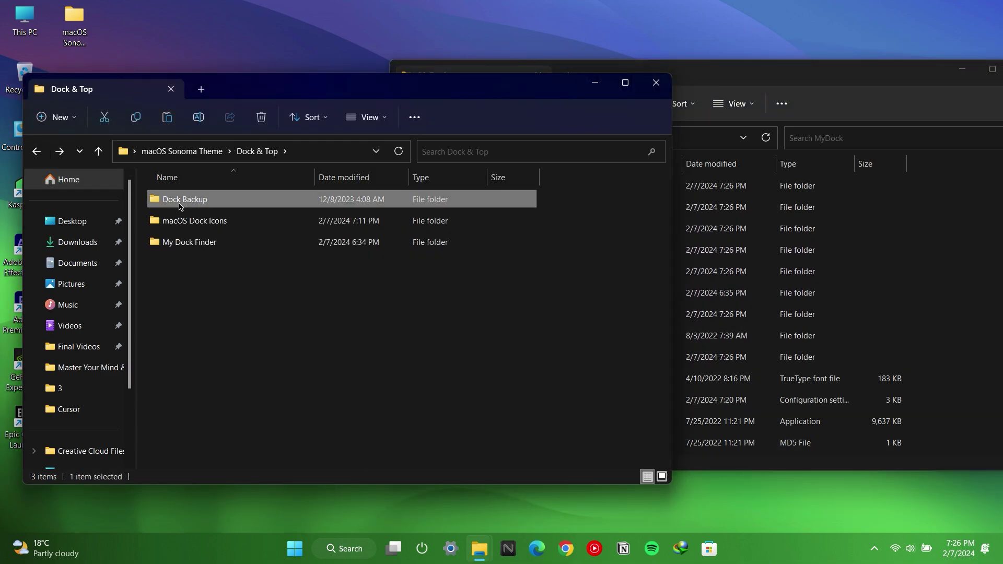
Copy the backup folder and config.ini from Dock Backup into C:\MyDock, replacing the existing config.ini.
{"action": "left_click_drag", "start_coordinate": [212, 251], "coordinate": [180, 181]}
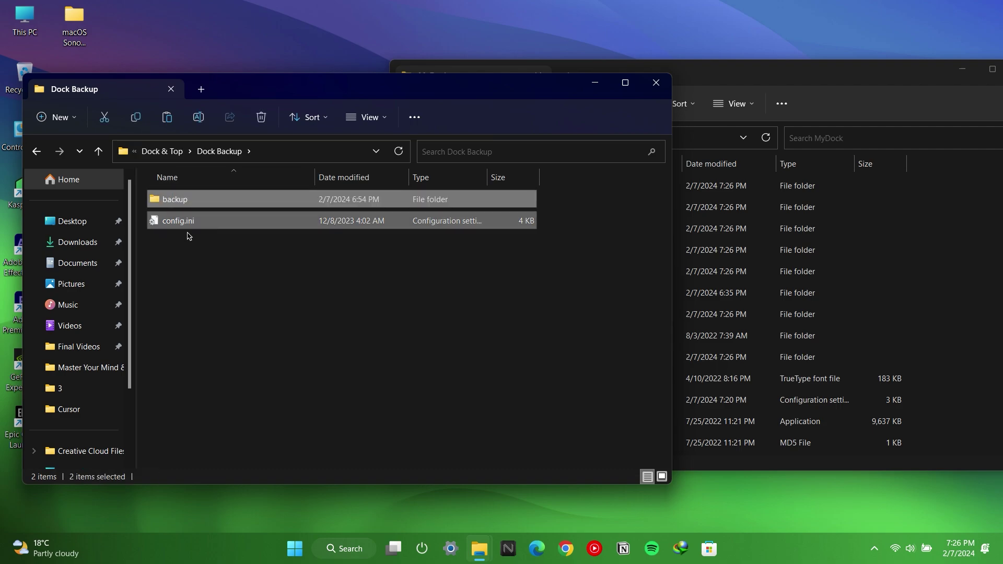
{"action": "right_click", "coordinate": [183, 202]}
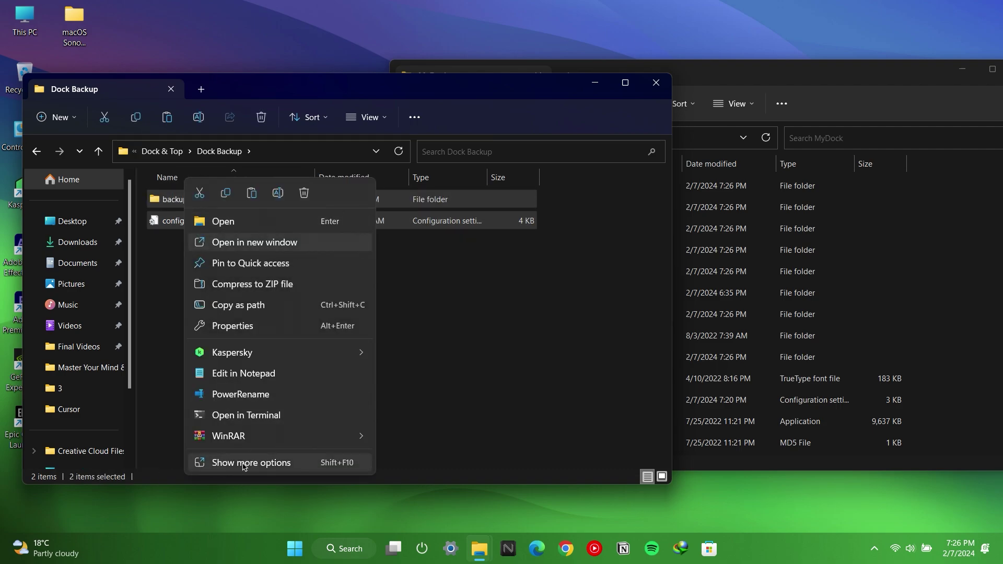
{"action": "left_click", "coordinate": [244, 463]}
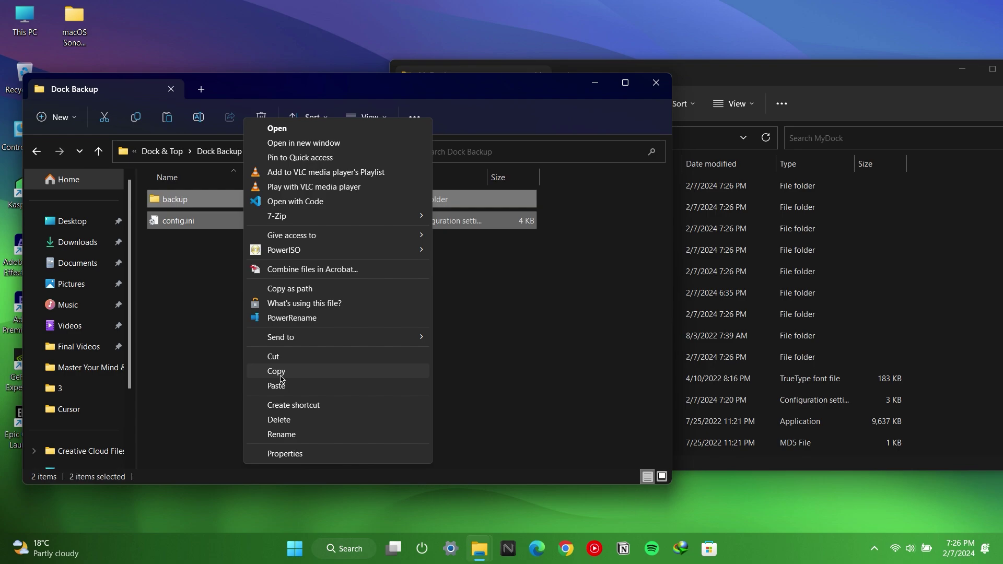
{"action": "left_click", "coordinate": [277, 371]}
{"action": "left_click", "coordinate": [828, 316]}
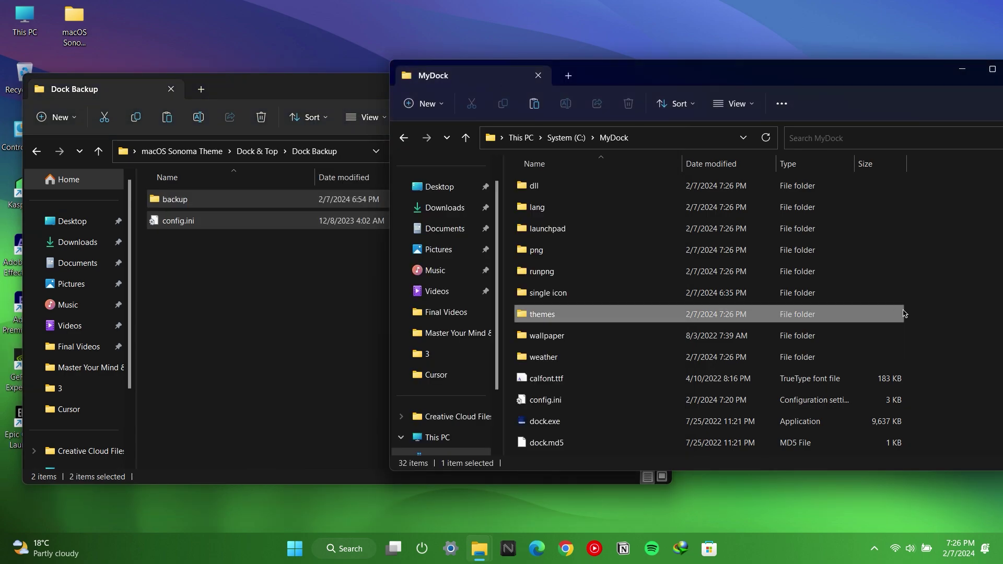
{"action": "left_click_drag", "start_coordinate": [789, 74], "coordinate": [636, 61]}
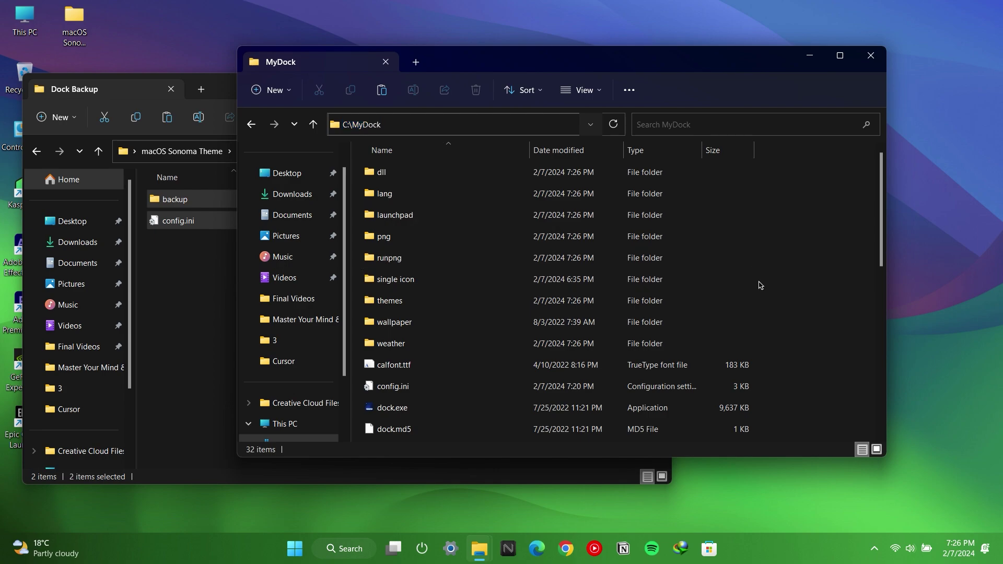
{"action": "right_click", "coordinate": [816, 234]}
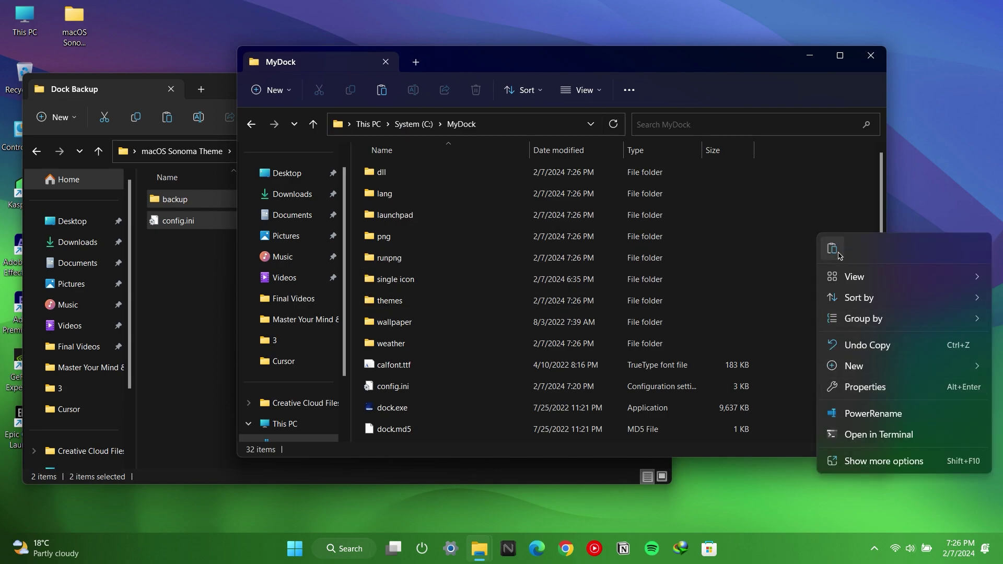
{"action": "left_click", "coordinate": [833, 249]}
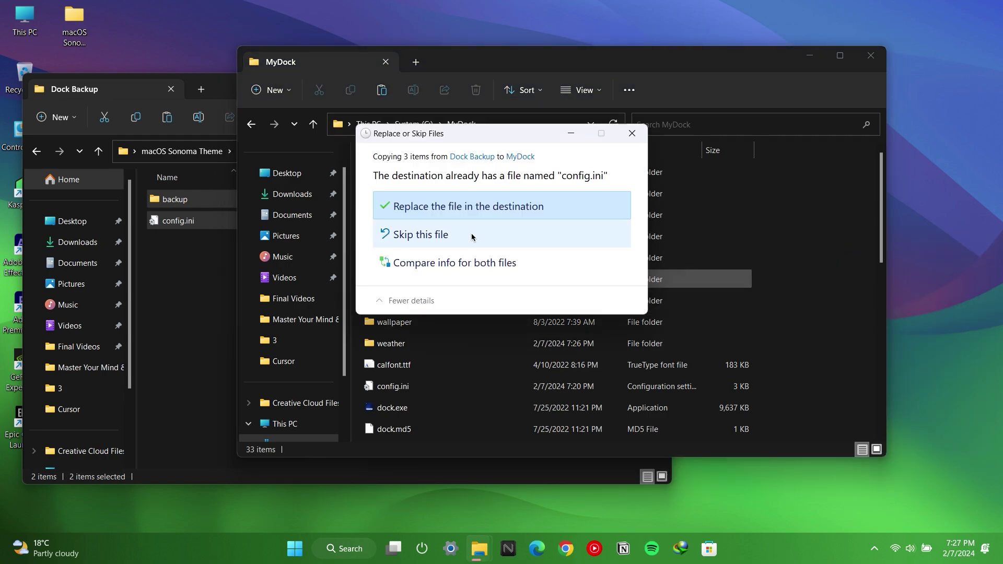
{"action": "left_click", "coordinate": [436, 209]}
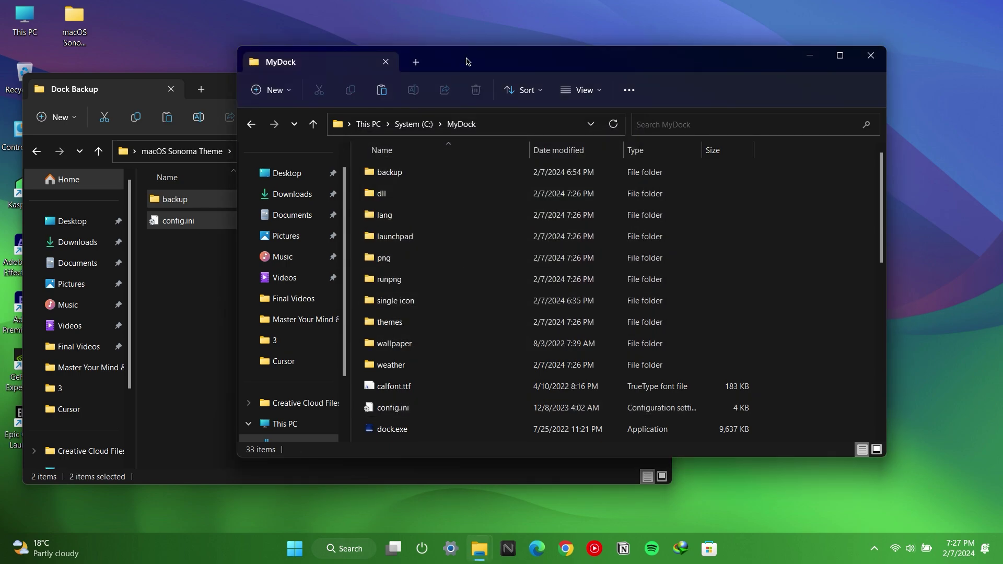
Go back to the Dock & Top folder and copy the macOS Dock Icons folder.
{"action": "left_click_drag", "start_coordinate": [579, 75], "coordinate": [659, 90]}
{"action": "left_click", "coordinate": [287, 93]}
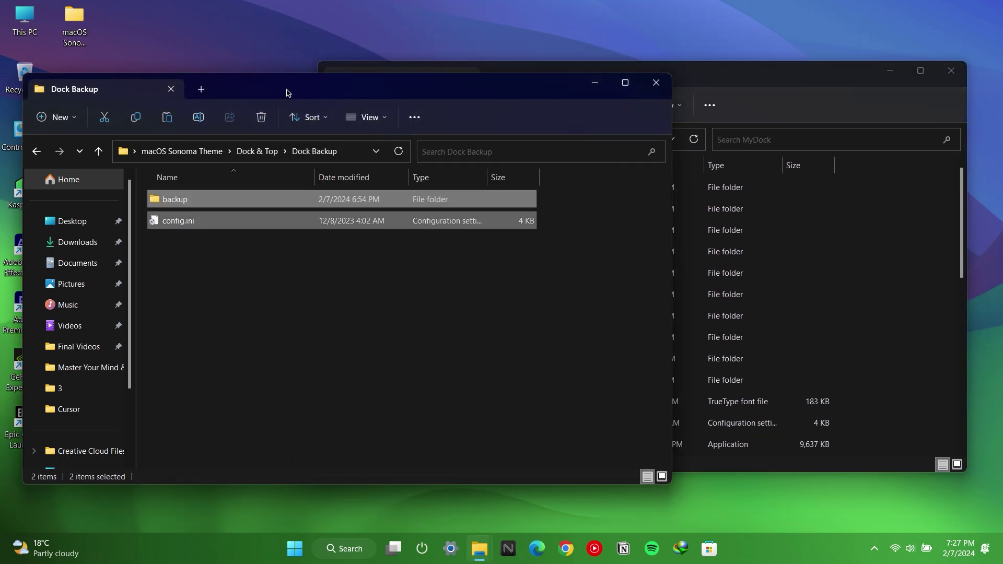
{"action": "left_click", "coordinate": [259, 268]}
{"action": "left_click", "coordinate": [36, 151]}
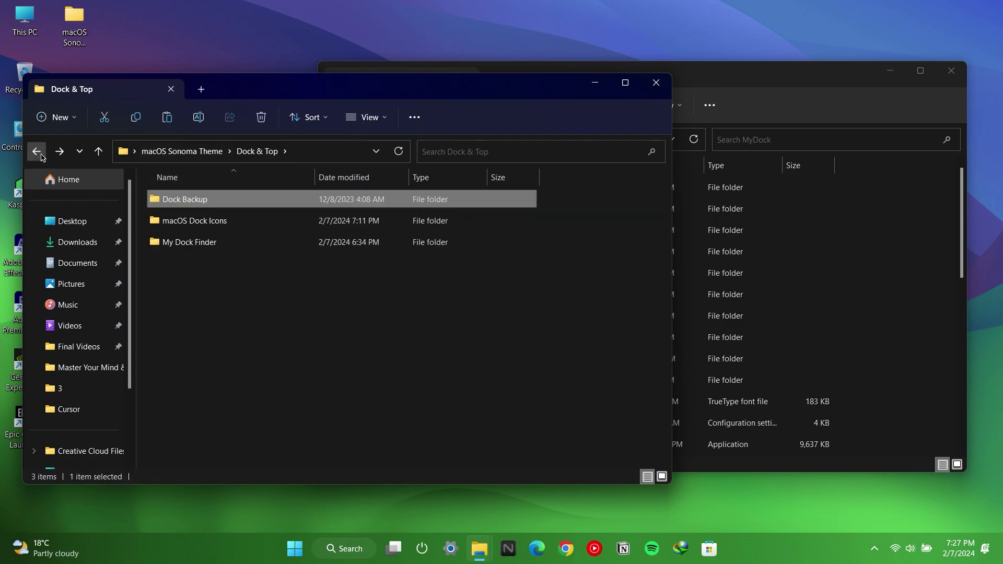
{"action": "left_click", "coordinate": [180, 242]}
{"action": "left_click", "coordinate": [183, 221]}
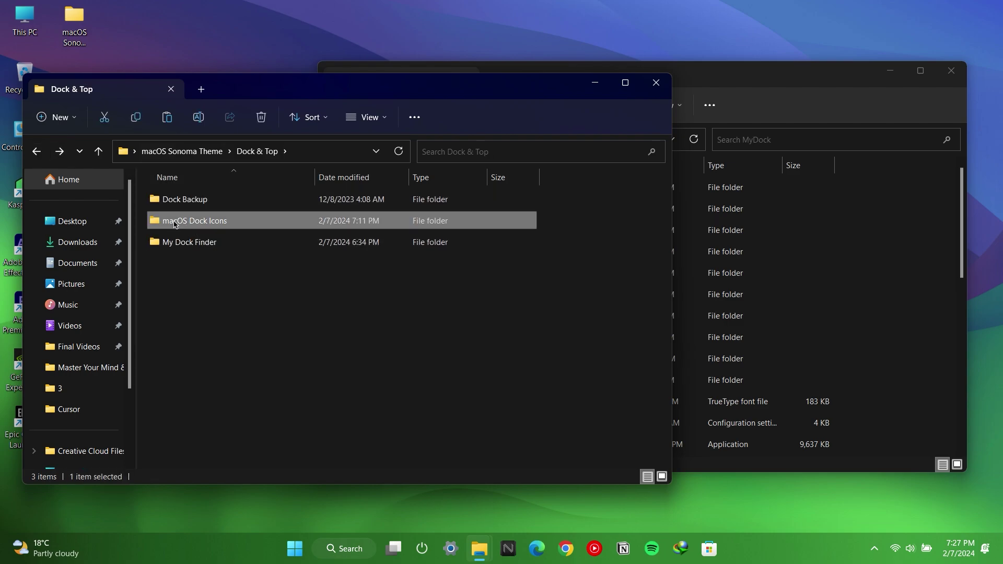
{"action": "right_click", "coordinate": [182, 225]}
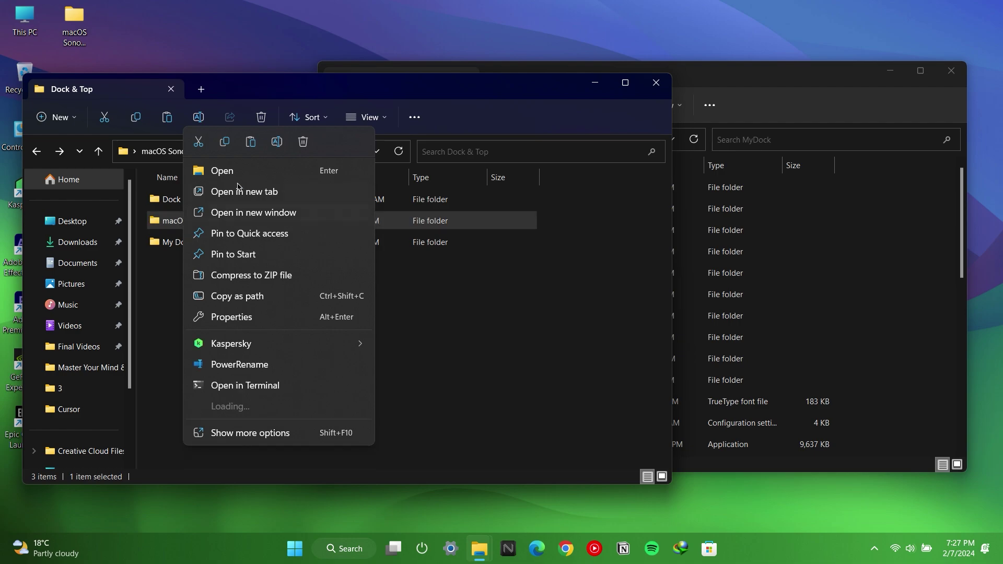
{"action": "left_click", "coordinate": [254, 433]}
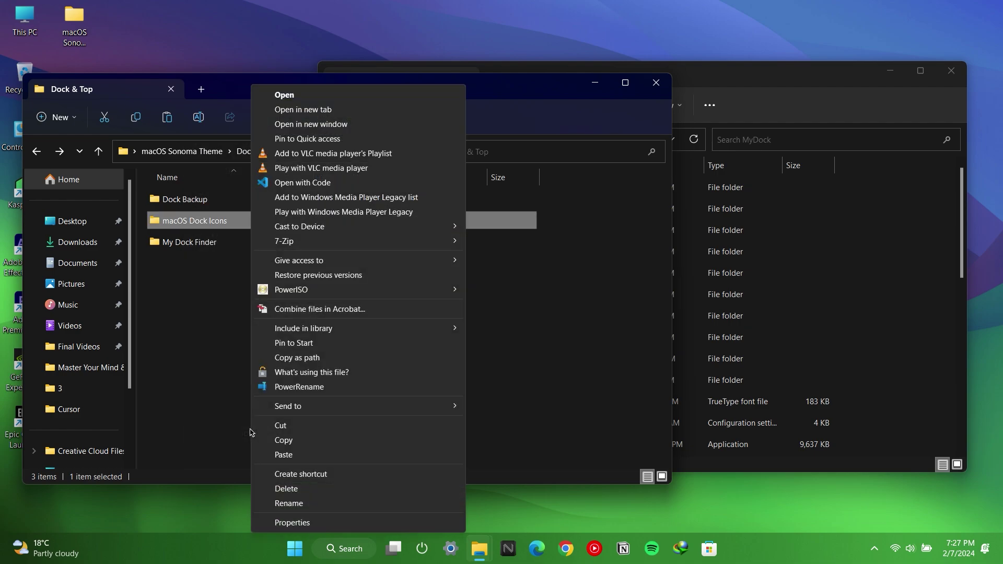
{"action": "left_click", "coordinate": [284, 440]}
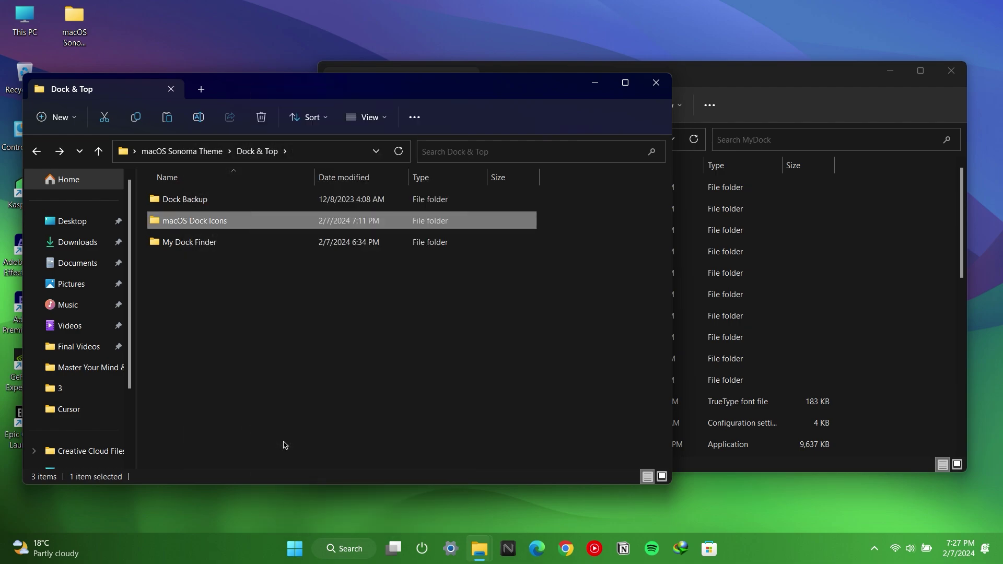
Return the MyDock window to the root of System (C:) and paste the macOS Dock Icons folder there.
{"action": "left_click", "coordinate": [777, 282]}
{"action": "right_click", "coordinate": [909, 253]}
{"action": "left_click", "coordinate": [609, 146]}
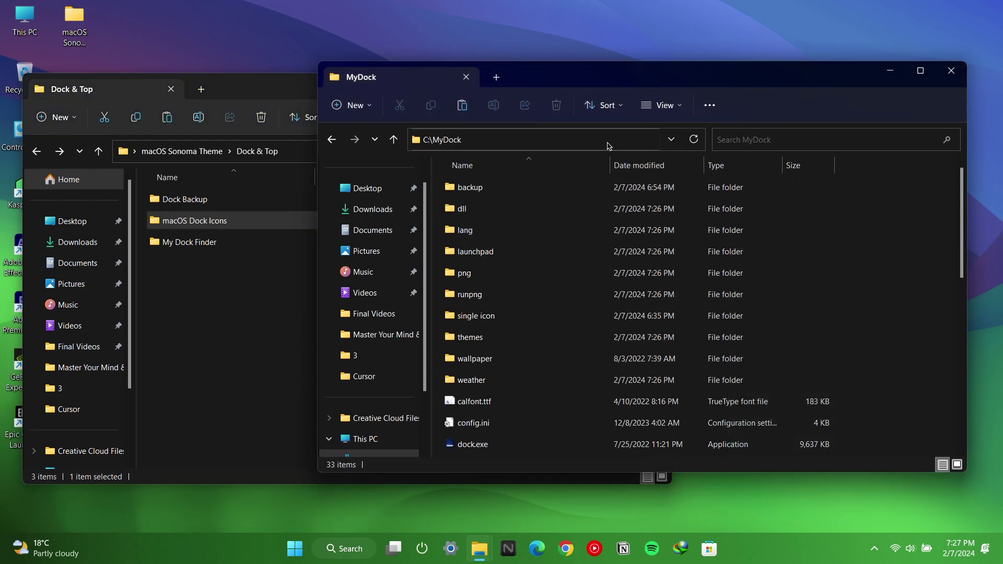
{"action": "left_click", "coordinate": [335, 145]}
{"action": "left_click", "coordinate": [489, 136]}
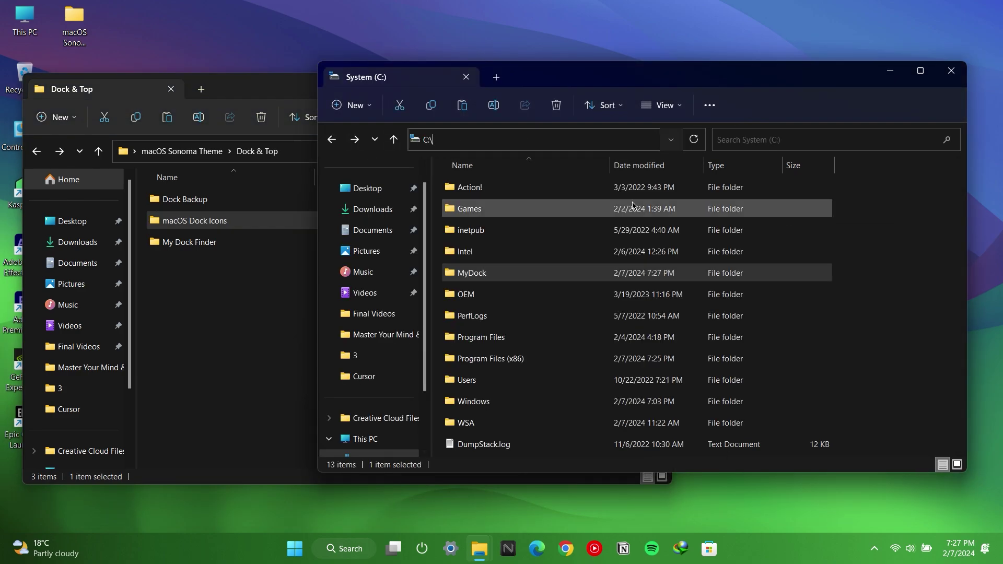
{"action": "left_click", "coordinate": [858, 230]}
{"action": "right_click", "coordinate": [867, 224]}
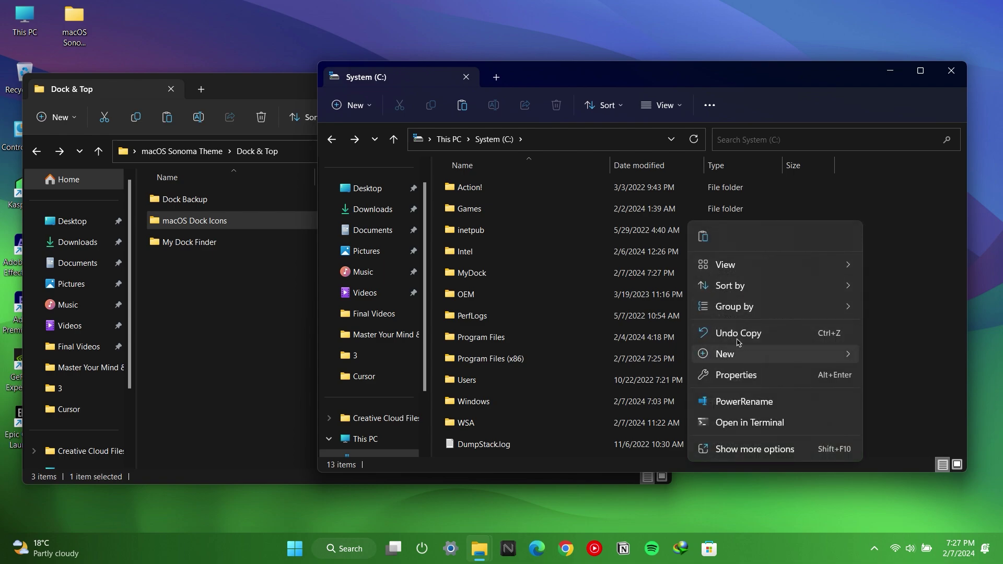
{"action": "left_click", "coordinate": [705, 237]}
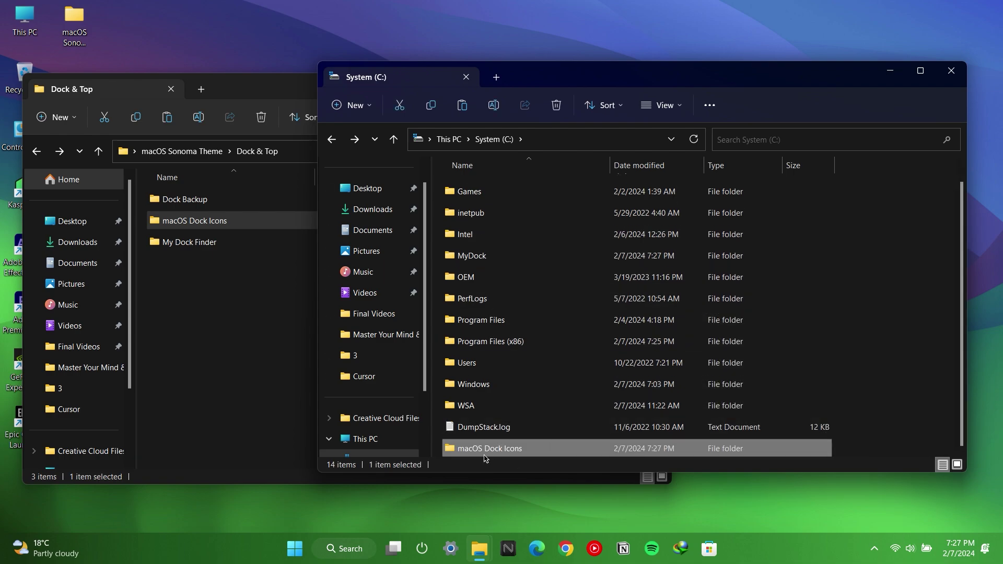
Close the Dock & Top window, centre the System (C:) window and open its MyDock folder.
{"action": "left_click", "coordinate": [262, 382]}
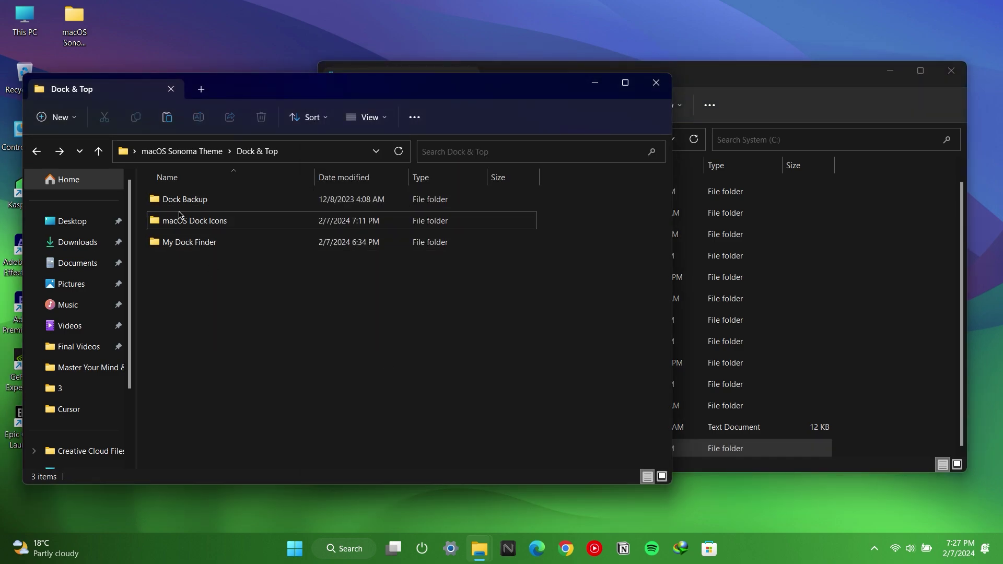
{"action": "left_click", "coordinate": [655, 93]}
{"action": "left_click_drag", "start_coordinate": [647, 82], "coordinate": [497, 85]}
{"action": "scroll", "coordinate": [392, 284], "scroll_direction": "up", "scroll_amount": 1}
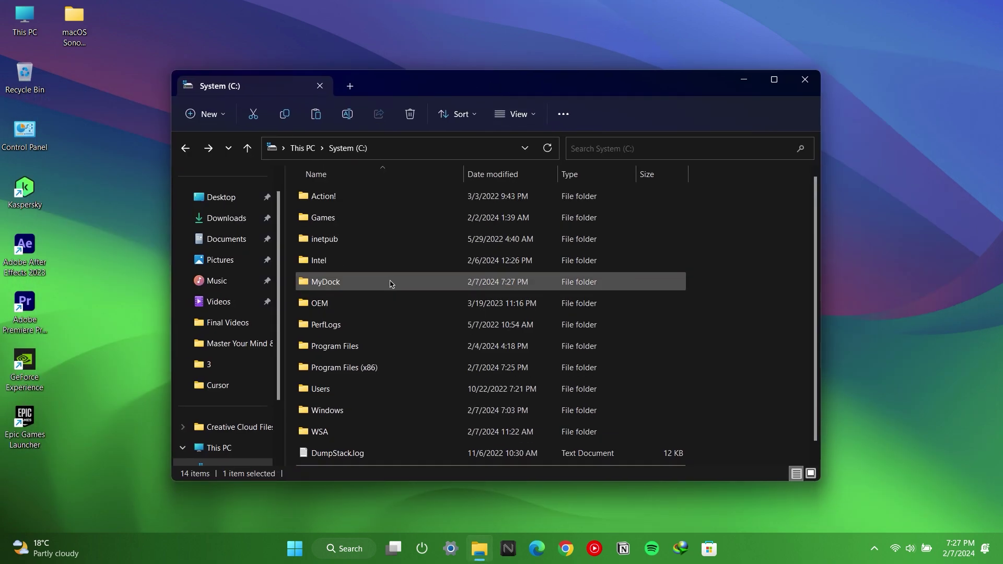
{"action": "left_click", "coordinate": [321, 290]}
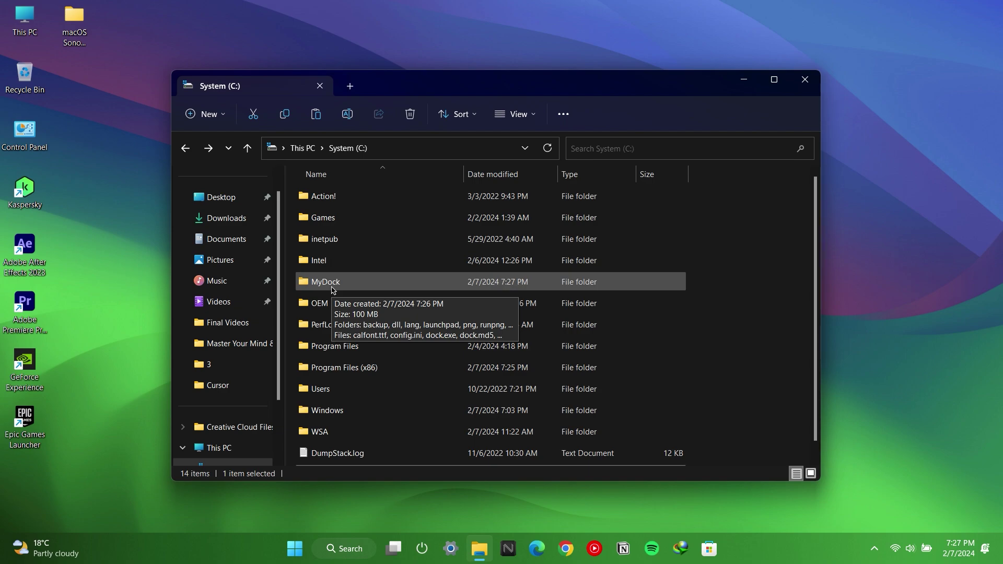
{"action": "double_click", "coordinate": [330, 288]}
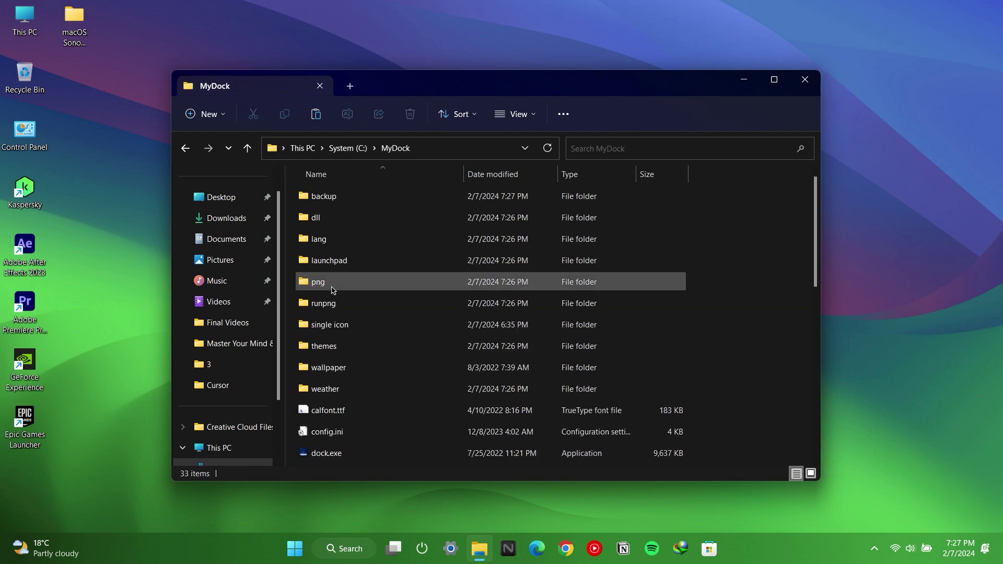
Set the taskbar to hide automatically in the taskbar behaviors settings, and close Settings.
{"action": "right_click", "coordinate": [777, 550]}
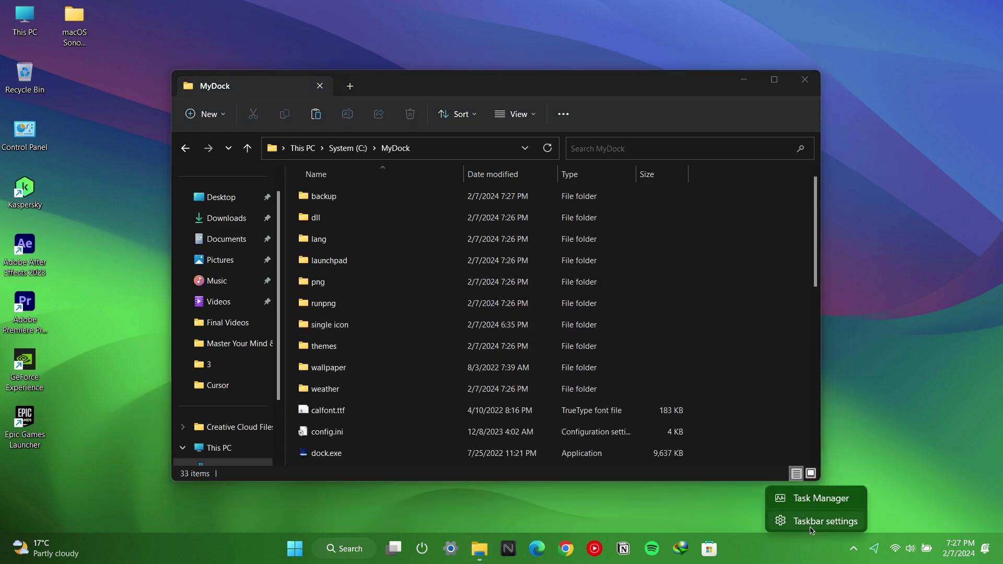
{"action": "left_click", "coordinate": [821, 522]}
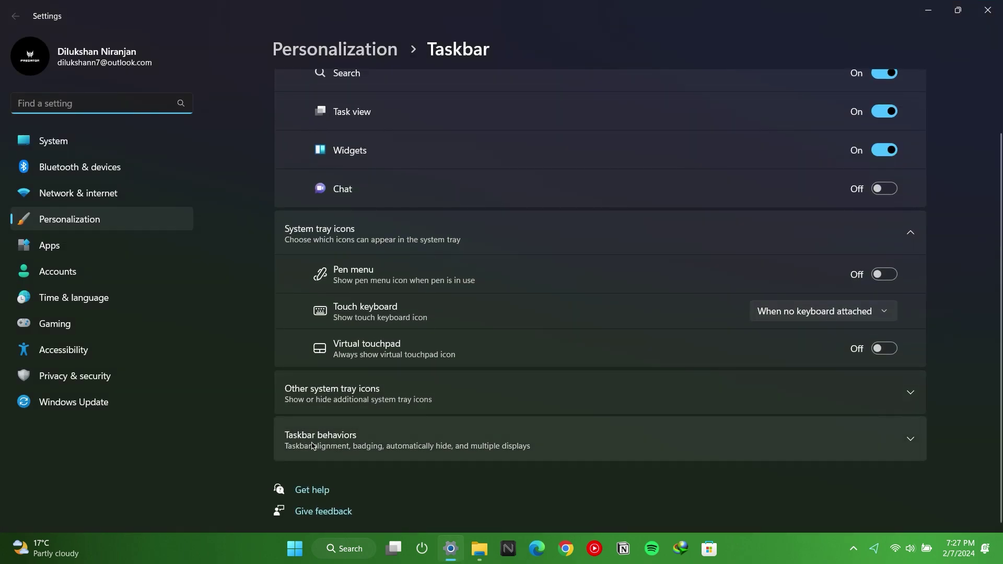
{"action": "left_click", "coordinate": [312, 446]}
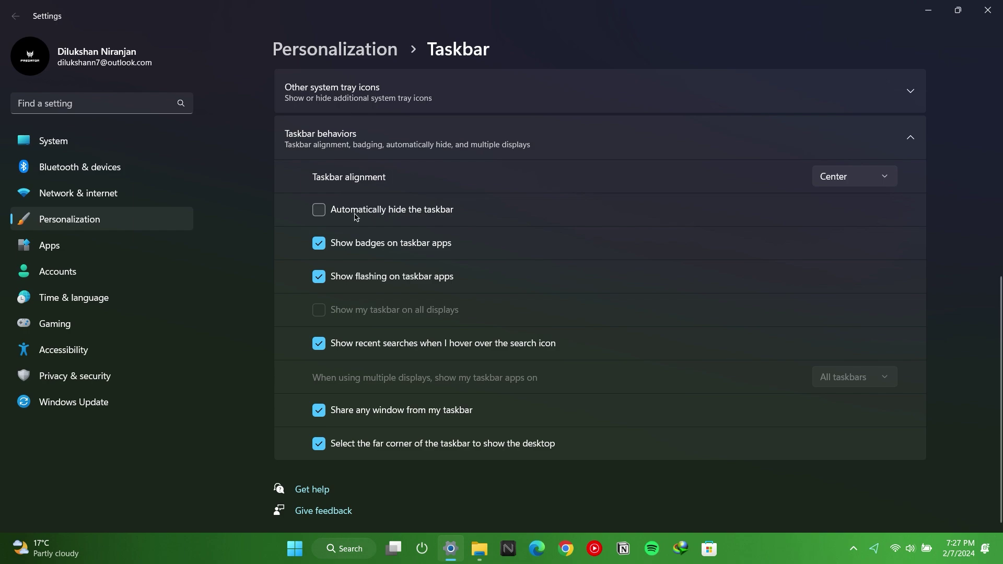
{"action": "left_click", "coordinate": [369, 209]}
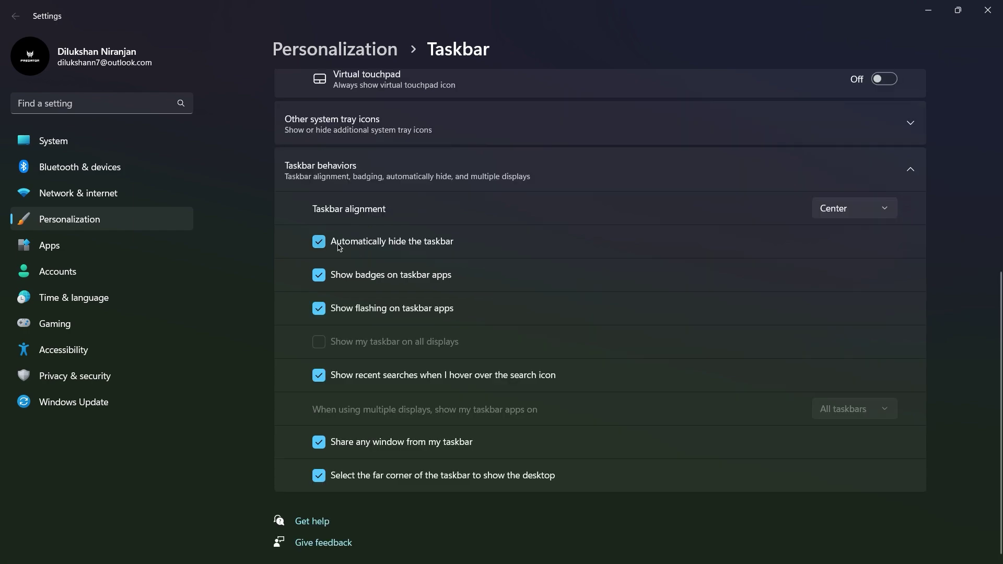
{"action": "left_click", "coordinate": [999, 4]}
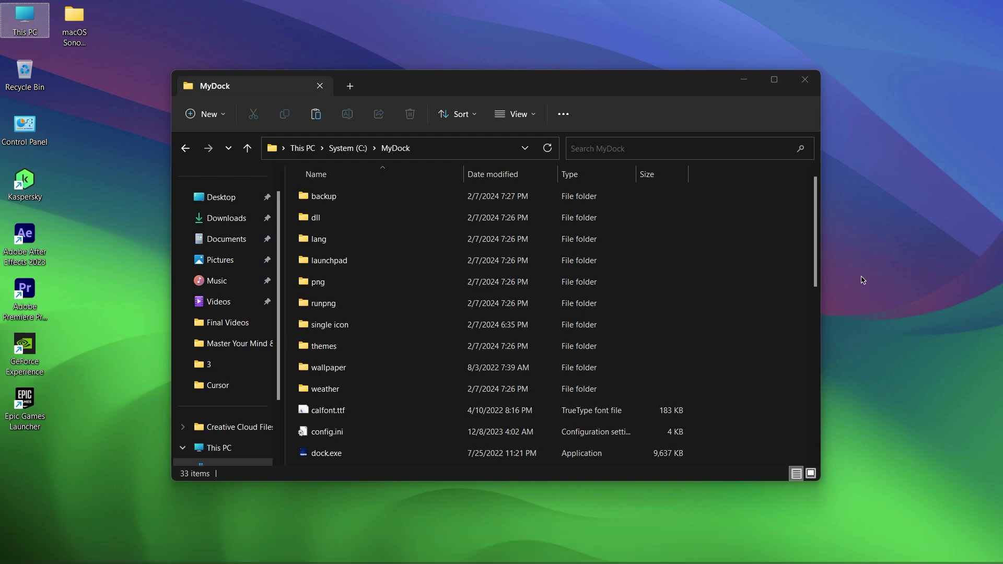
Launch Mydock.exe from the MyDock folder and close the folder window.
{"action": "left_click", "coordinate": [727, 313]}
{"action": "scroll", "coordinate": [370, 307], "scroll_direction": "down", "scroll_amount": 5}
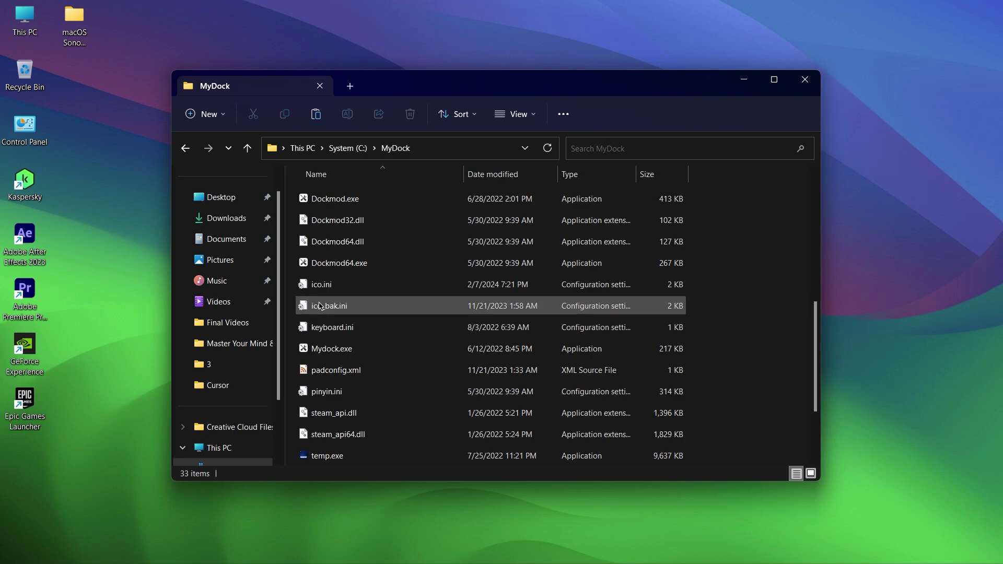
{"action": "scroll", "coordinate": [324, 308], "scroll_direction": "down", "scroll_amount": 2}
{"action": "scroll", "coordinate": [324, 310], "scroll_direction": "up", "scroll_amount": 1}
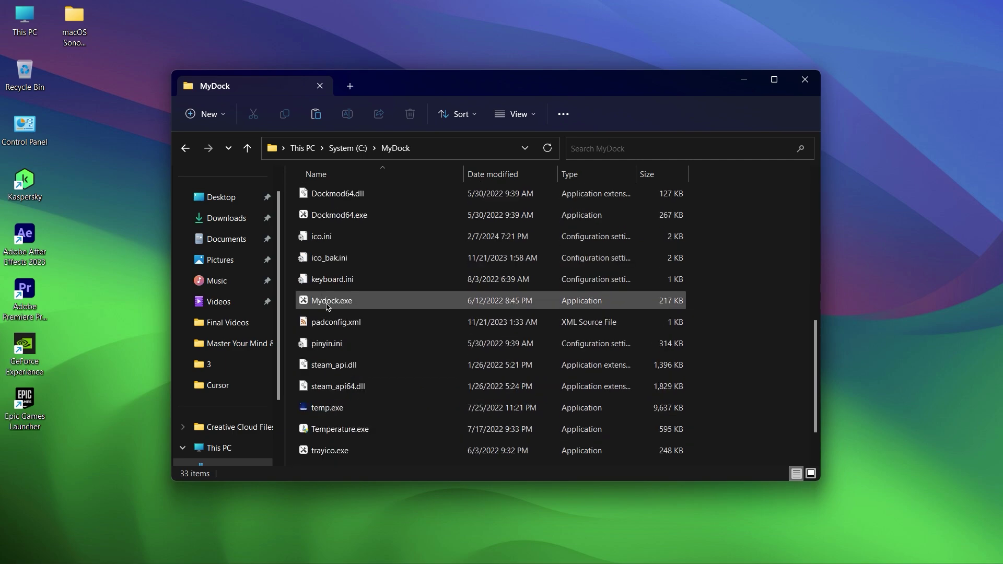
{"action": "left_click", "coordinate": [326, 306]}
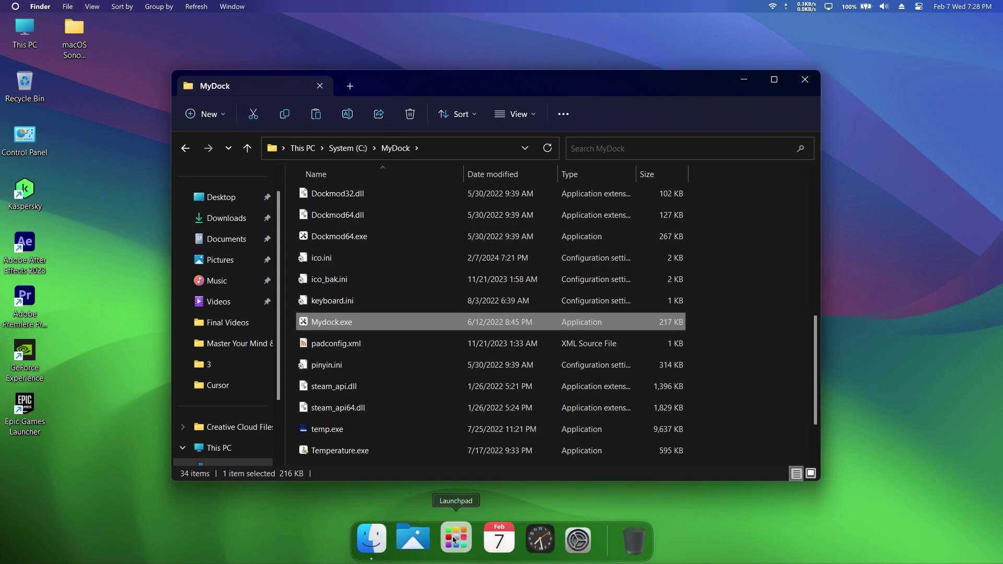
{"action": "left_click", "coordinate": [805, 80]}
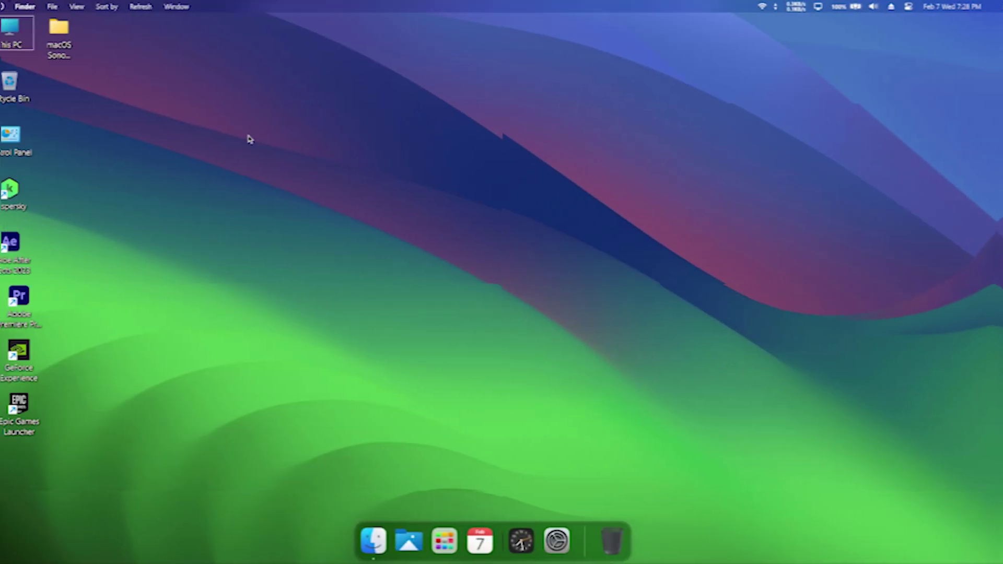
{"action": "right_click", "coordinate": [249, 138]}
{"action": "left_click", "coordinate": [347, 221]}
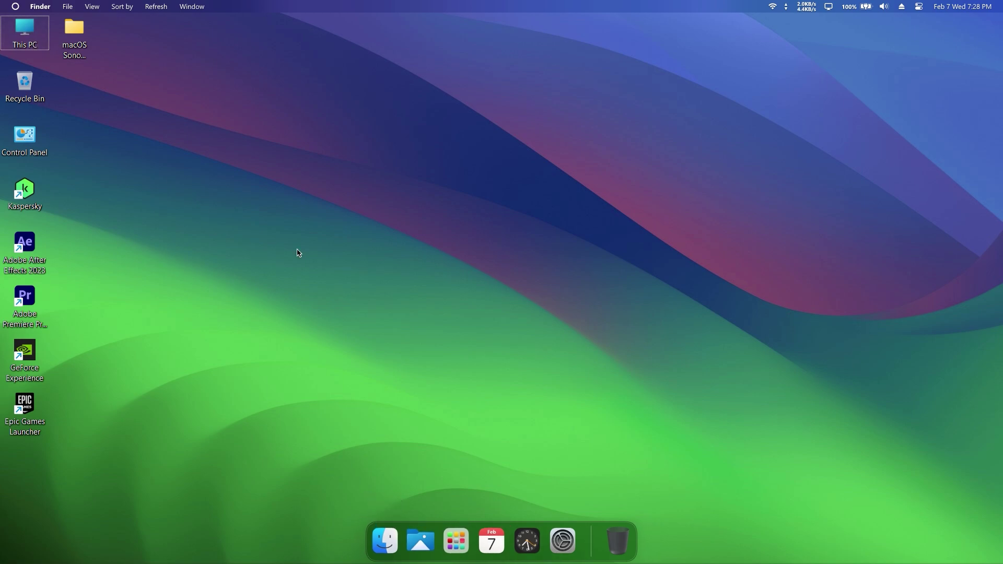
Open the file location of Adobe After Effects 2021 from the Adobe group of the Start menu's pinned apps.
{"action": "key", "text": "super"}
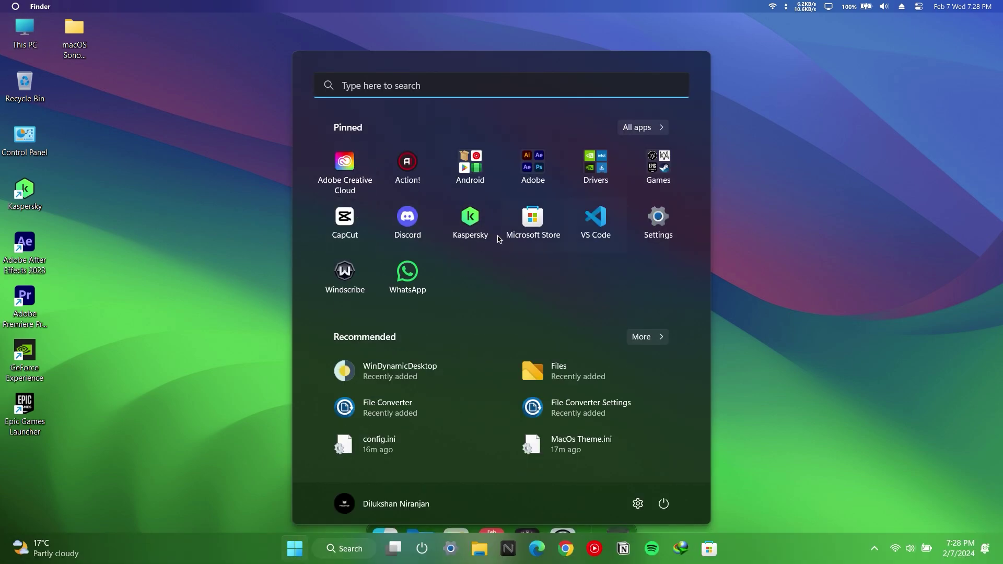
{"action": "left_click", "coordinate": [523, 193]}
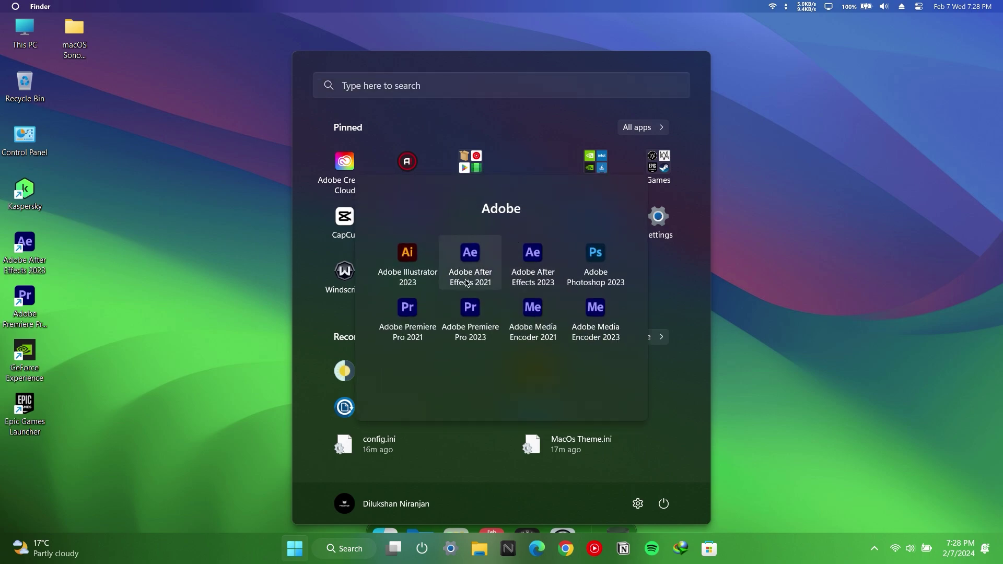
{"action": "right_click", "coordinate": [453, 281]}
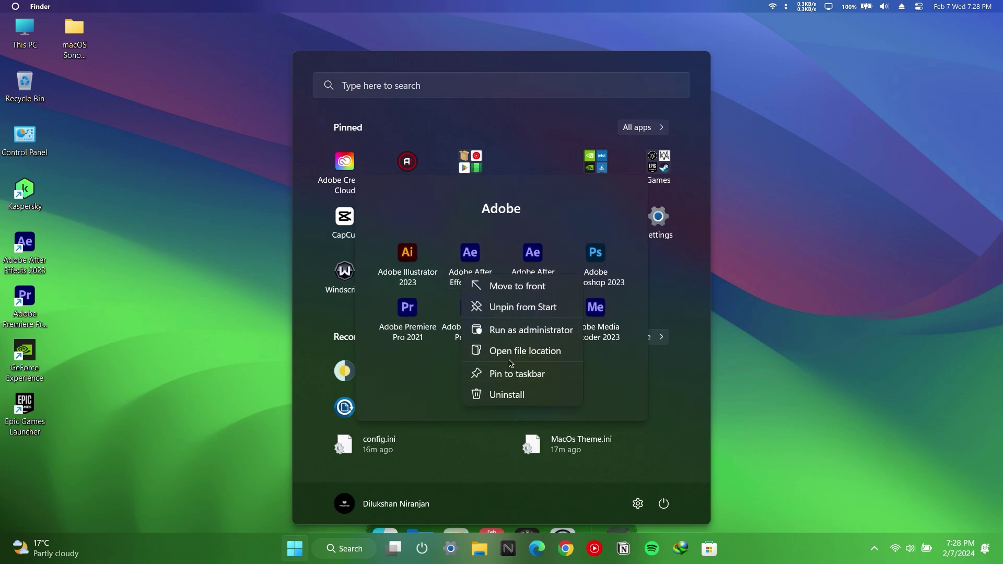
{"action": "left_click", "coordinate": [507, 358]}
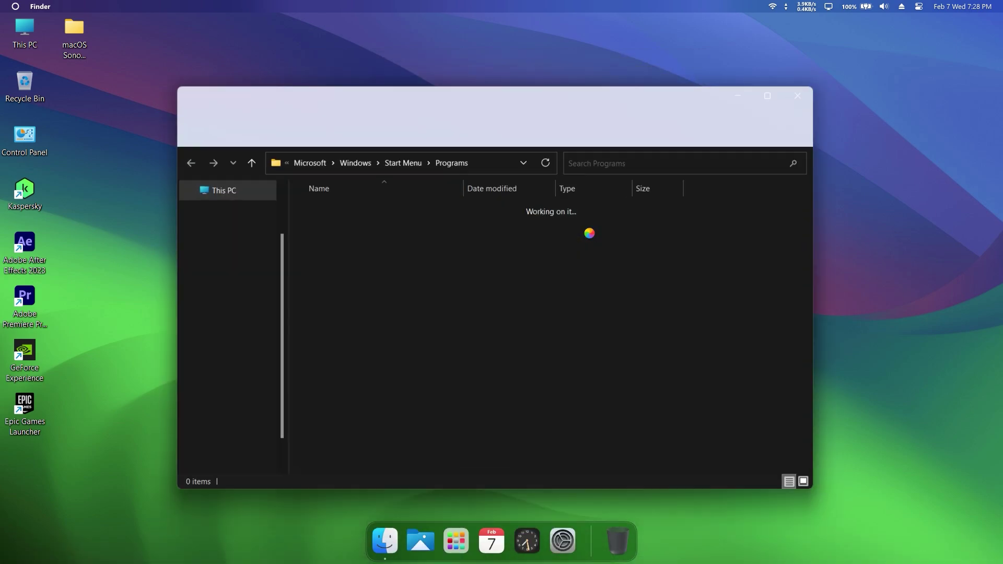
Add the Adobe After Effects 2021 shortcut from the Programs folder to the dock, right after Finder.
{"action": "left_click_drag", "start_coordinate": [411, 90], "coordinate": [365, 78]}
{"action": "scroll", "coordinate": [235, 262], "scroll_direction": "down", "scroll_amount": 4}
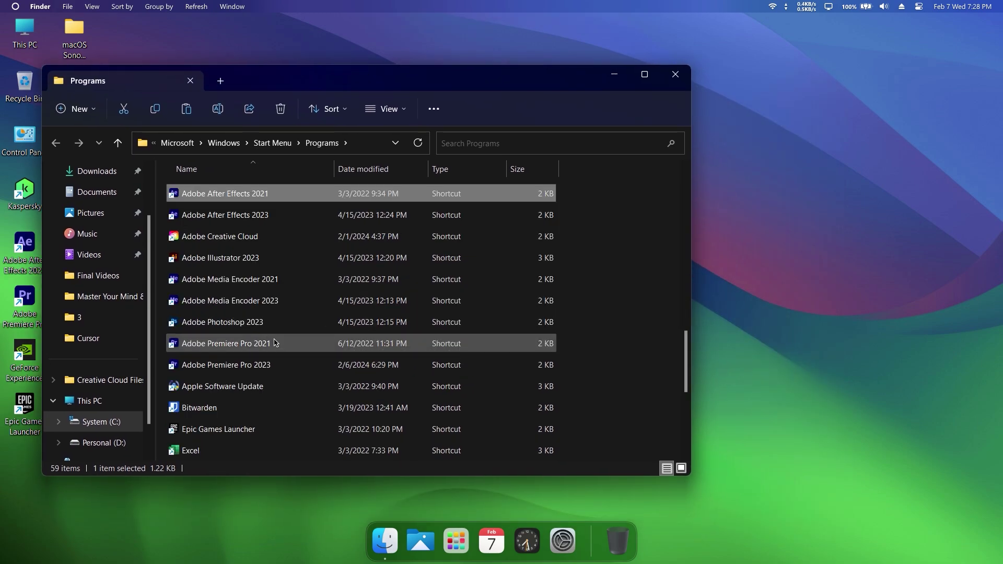
{"action": "left_click_drag", "start_coordinate": [201, 195], "coordinate": [401, 540]}
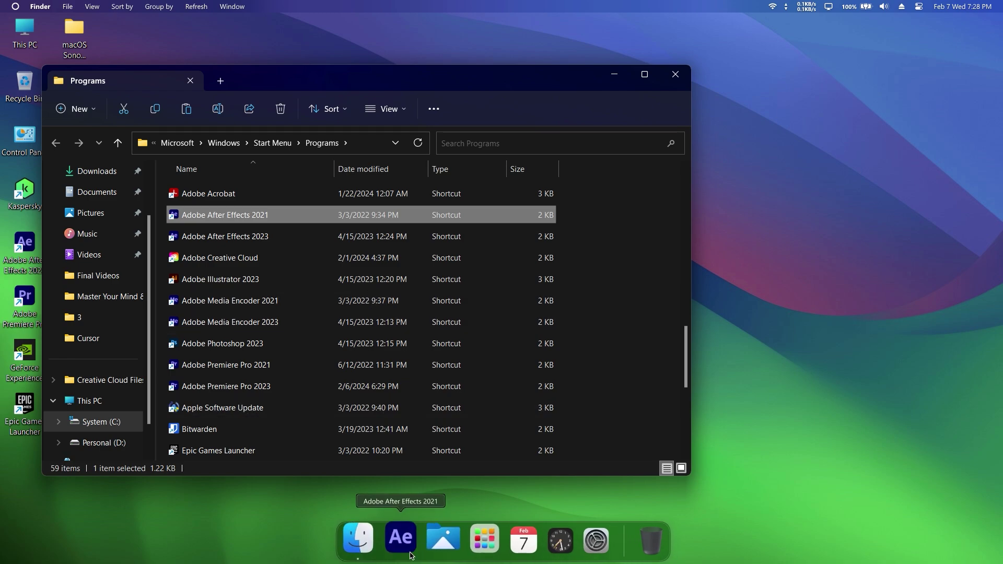
Add the Word shortcut to the dock between the calendar and the clock, and close the Programs folder.
{"action": "scroll", "coordinate": [209, 335], "scroll_direction": "down", "scroll_amount": 4}
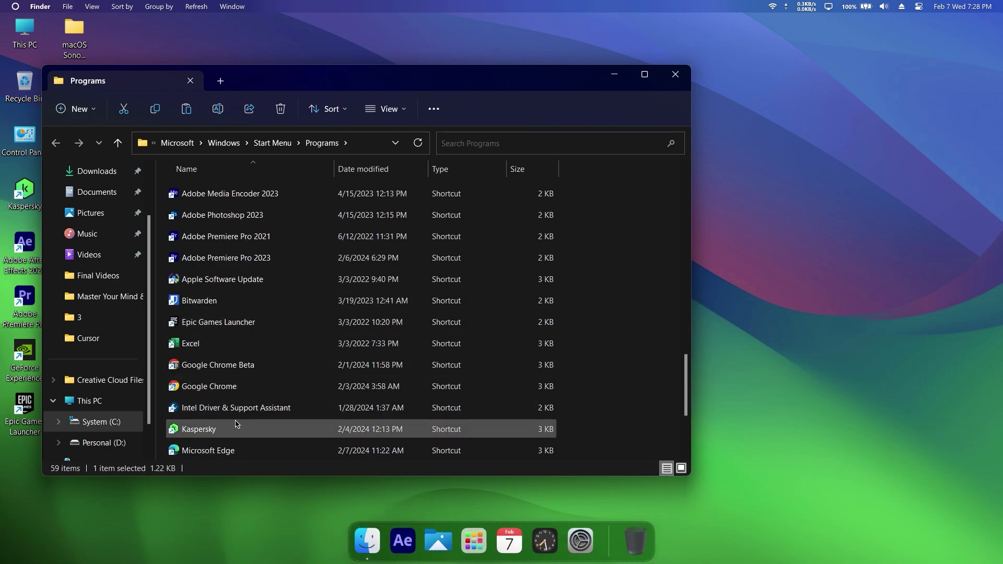
{"action": "scroll", "coordinate": [215, 366], "scroll_direction": "down", "scroll_amount": 1}
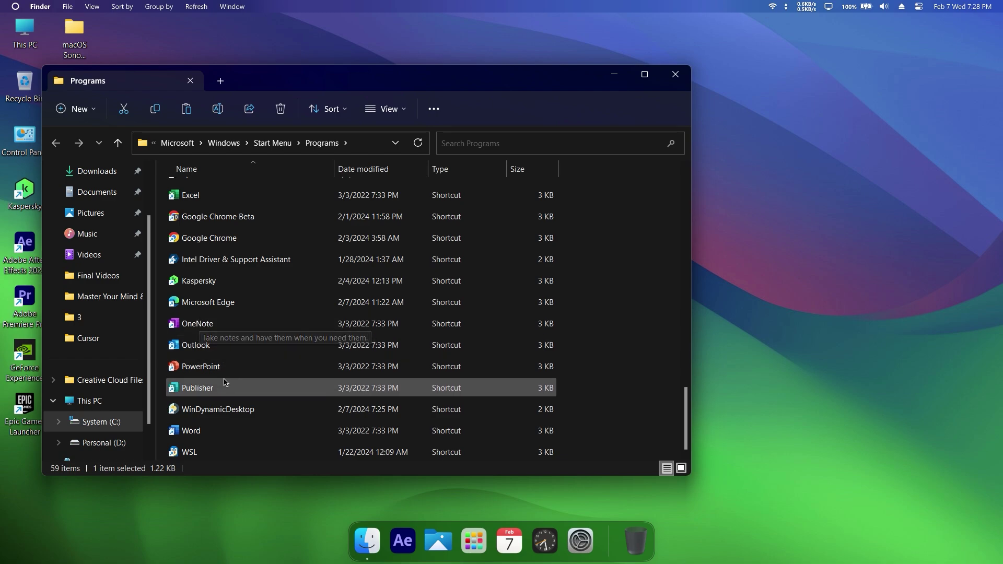
{"action": "left_click", "coordinate": [186, 434]}
{"action": "left_click_drag", "start_coordinate": [184, 433], "coordinate": [524, 541]}
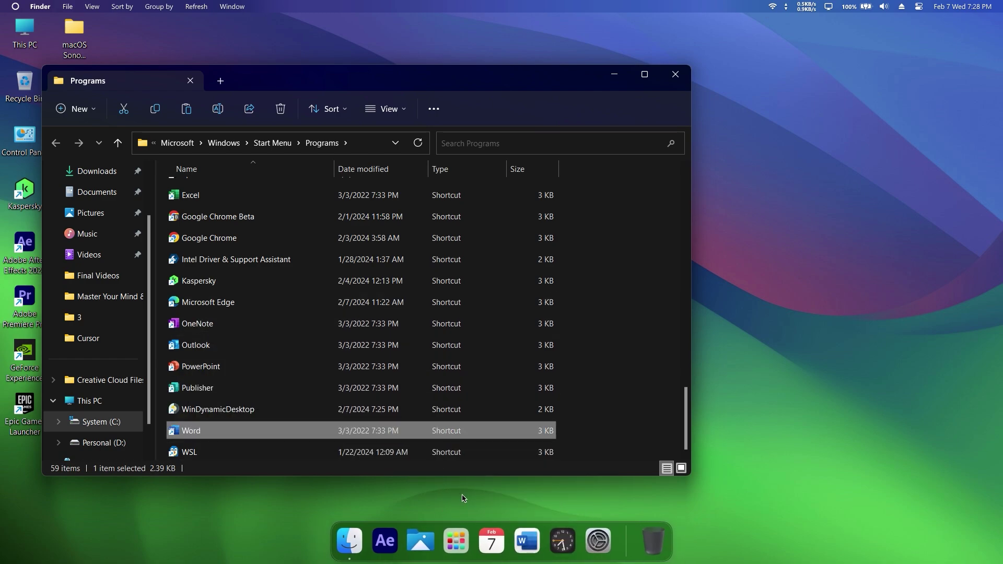
{"action": "left_click", "coordinate": [683, 82]}
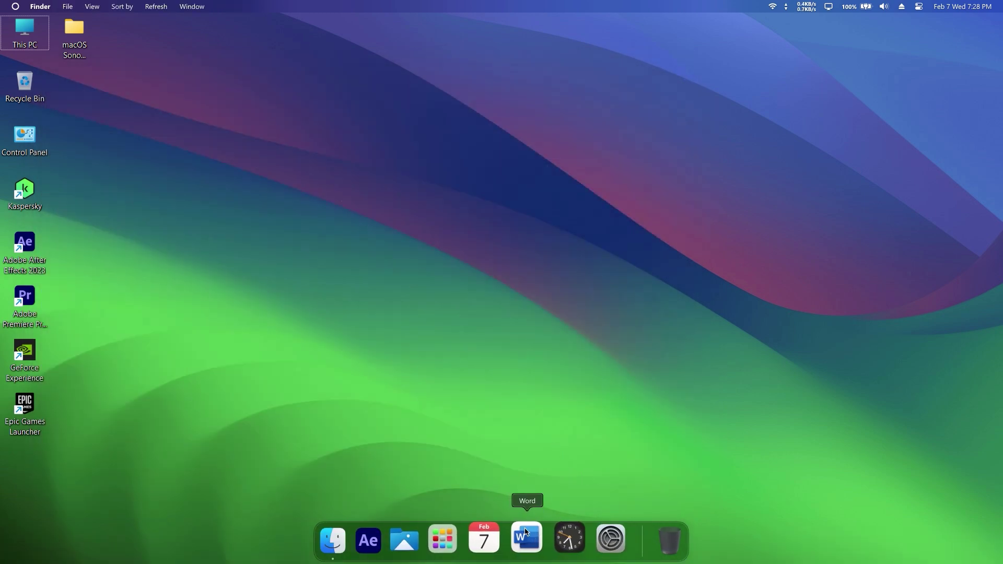
Open the Word dock icon for editing and browse its image picker to the macOS Dock Icons folder on System (C:).
{"action": "right_click", "coordinate": [525, 531]}
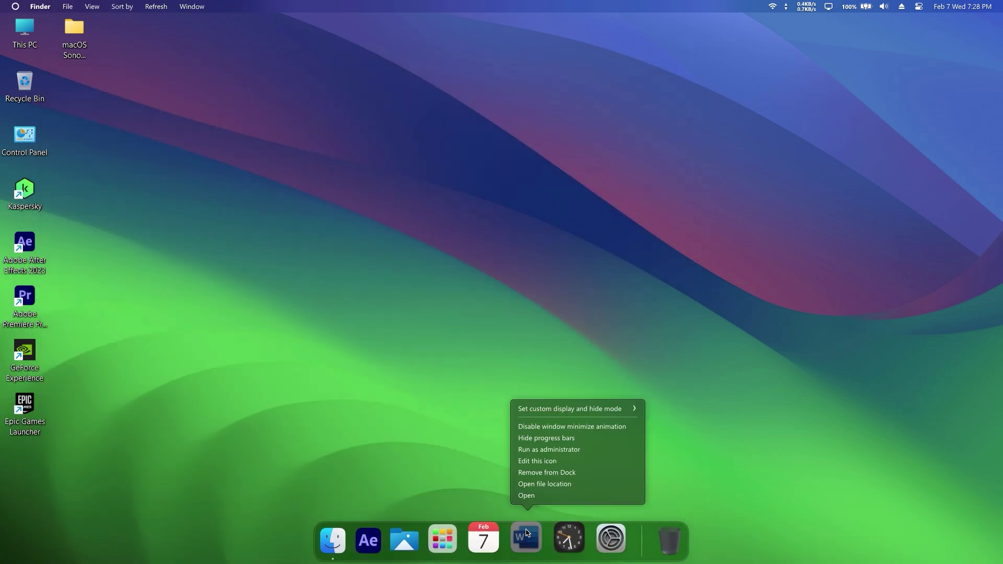
{"action": "left_click", "coordinate": [536, 463]}
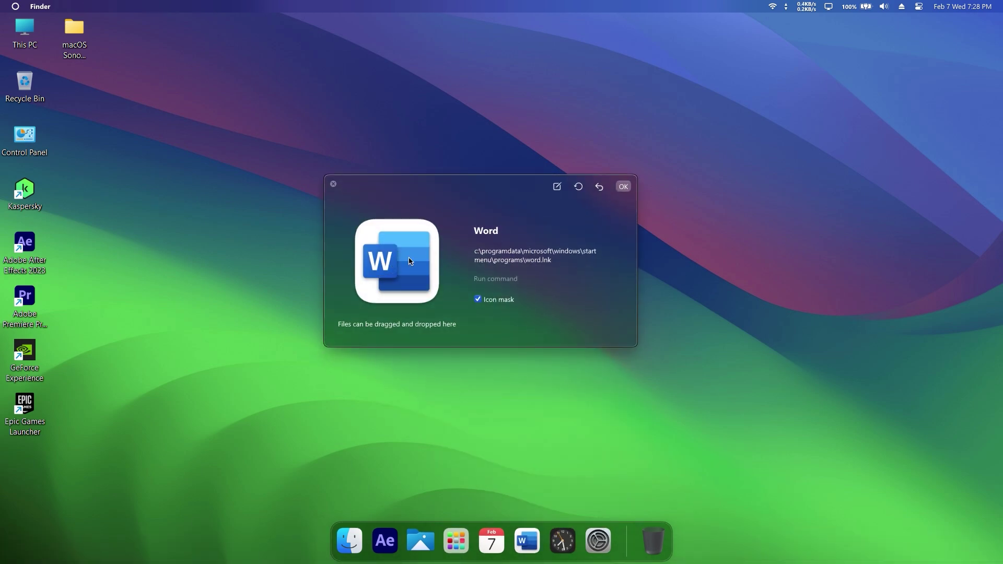
{"action": "left_click", "coordinate": [402, 274]}
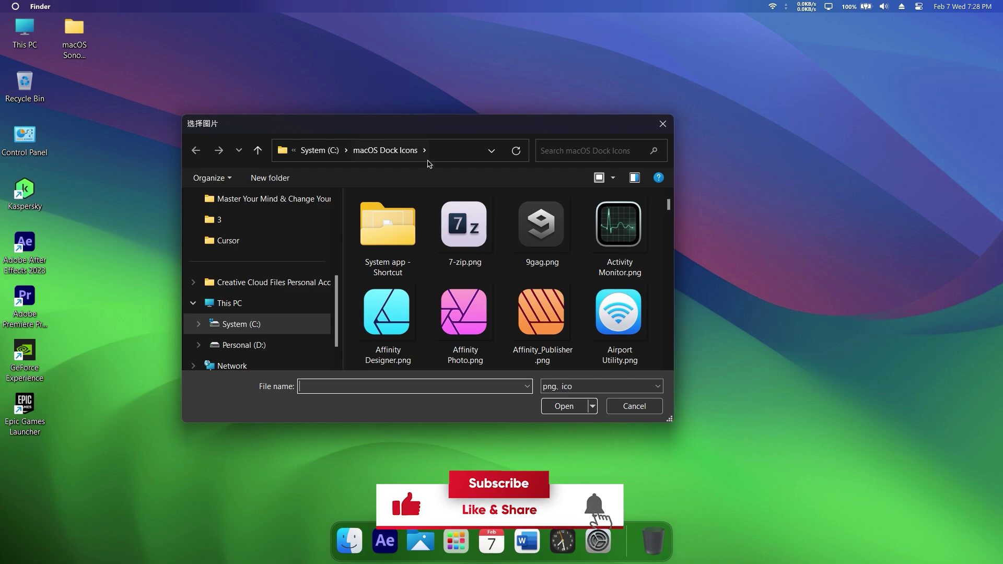
{"action": "left_click", "coordinate": [230, 303]}
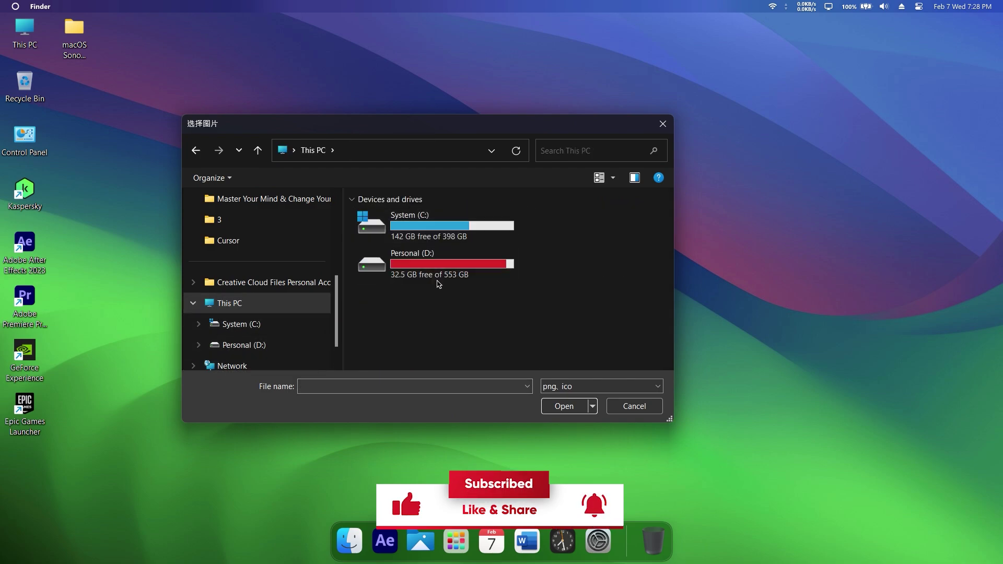
{"action": "double_click", "coordinate": [421, 226]}
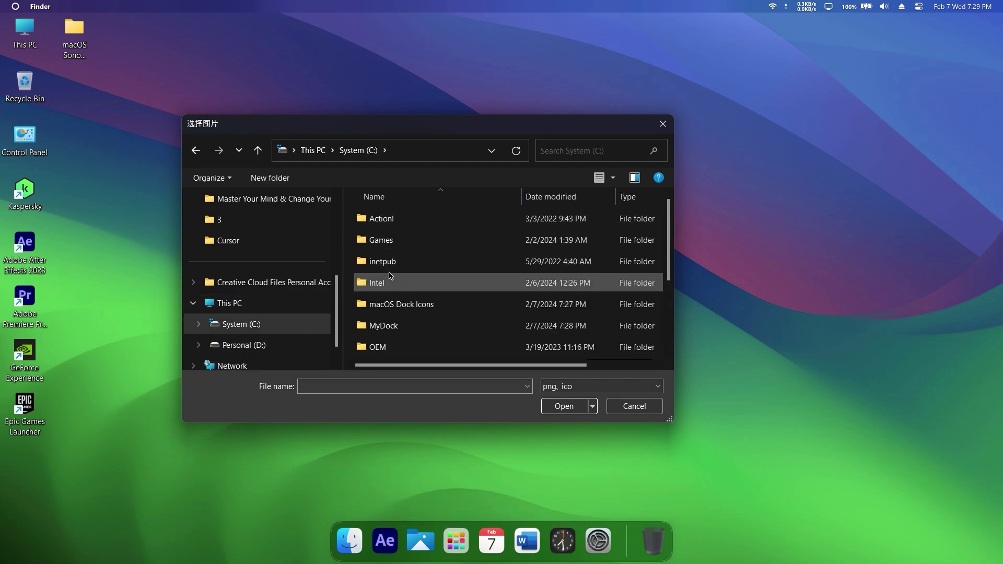
{"action": "left_click", "coordinate": [413, 310]}
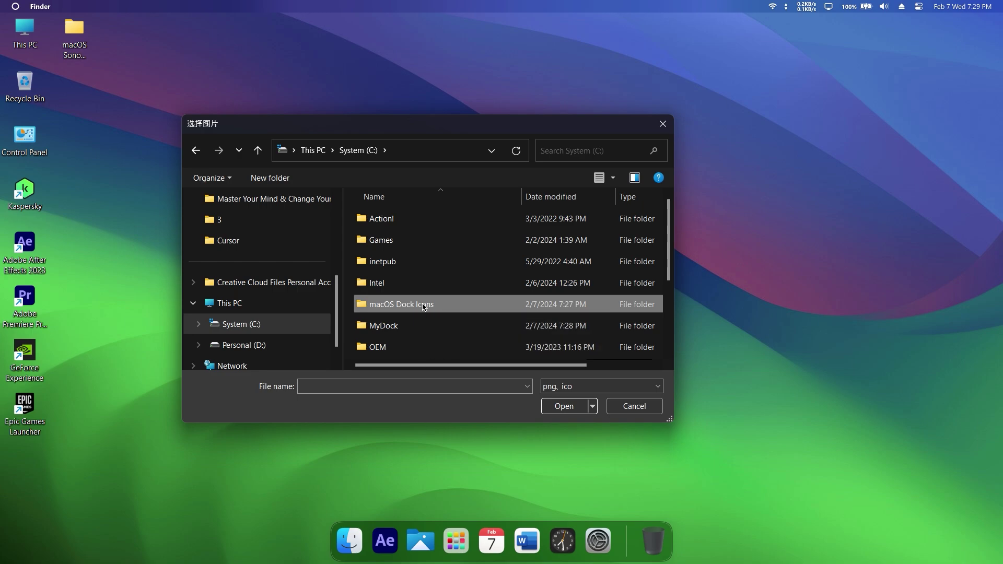
{"action": "double_click", "coordinate": [423, 305]}
Choose word.png as the new Word dock icon and apply the change.
{"action": "scroll", "coordinate": [459, 303], "scroll_direction": "down", "scroll_amount": 15}
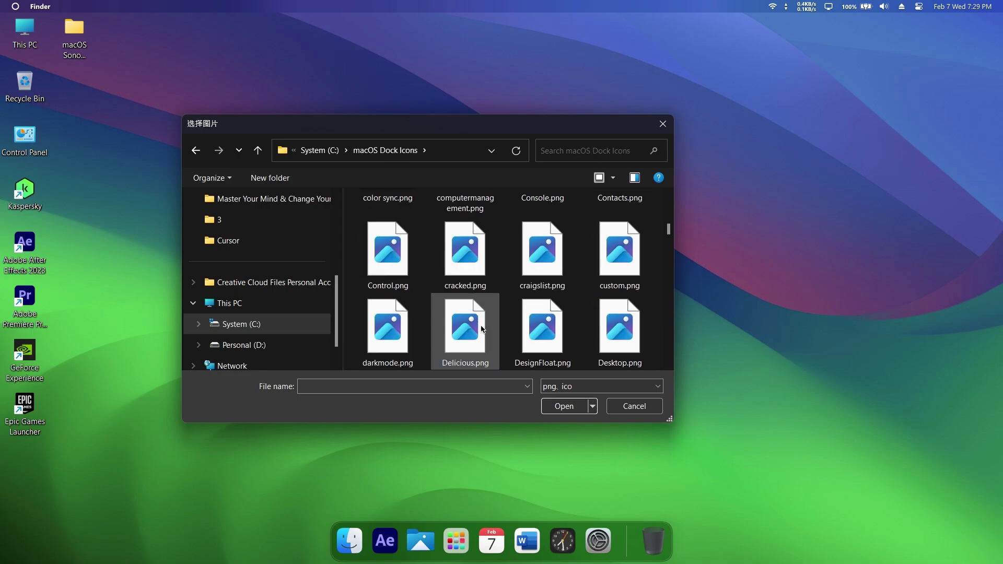
{"action": "scroll", "coordinate": [482, 331], "scroll_direction": "down", "scroll_amount": 20}
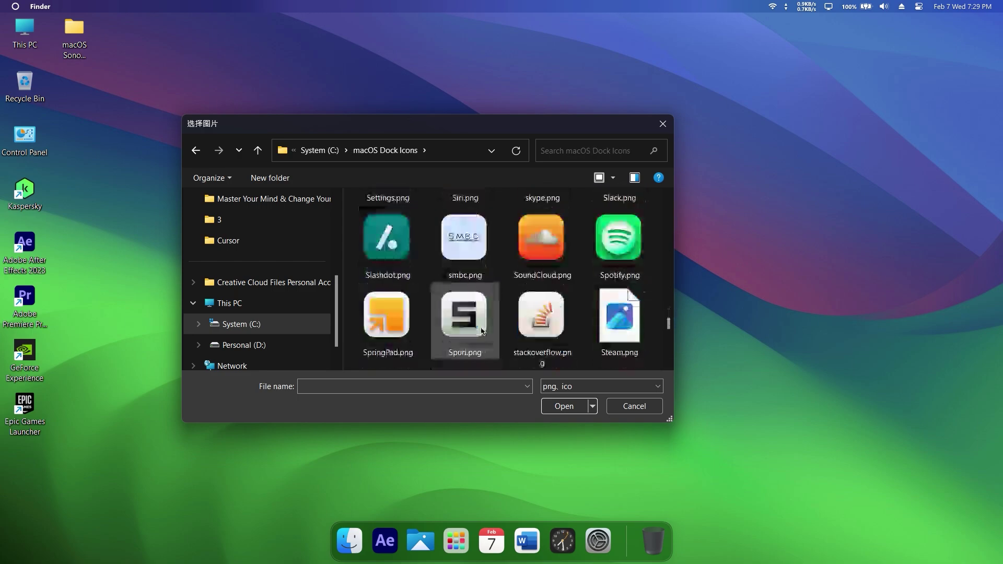
{"action": "scroll", "coordinate": [404, 334], "scroll_direction": "up", "scroll_amount": 3}
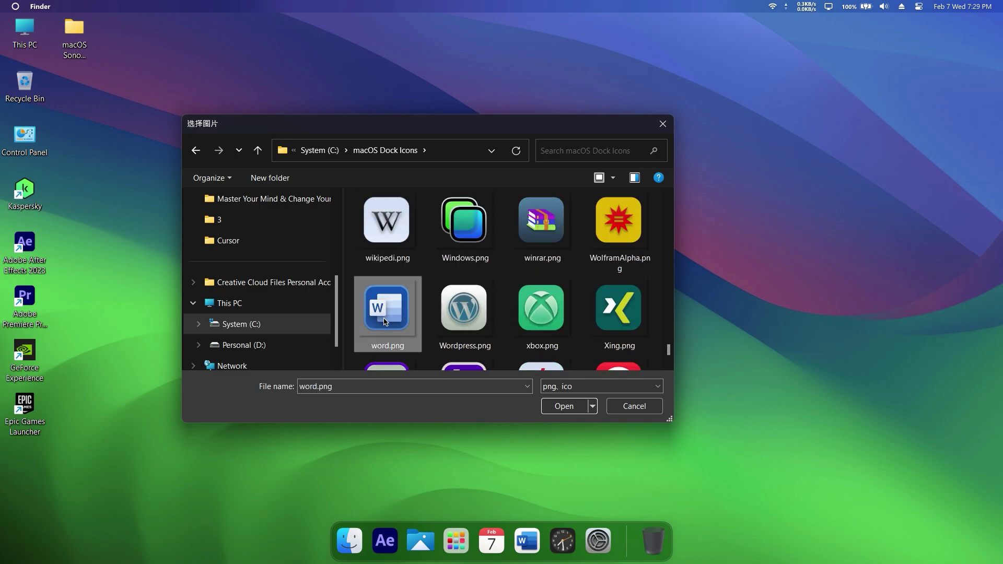
{"action": "double_click", "coordinate": [384, 321]}
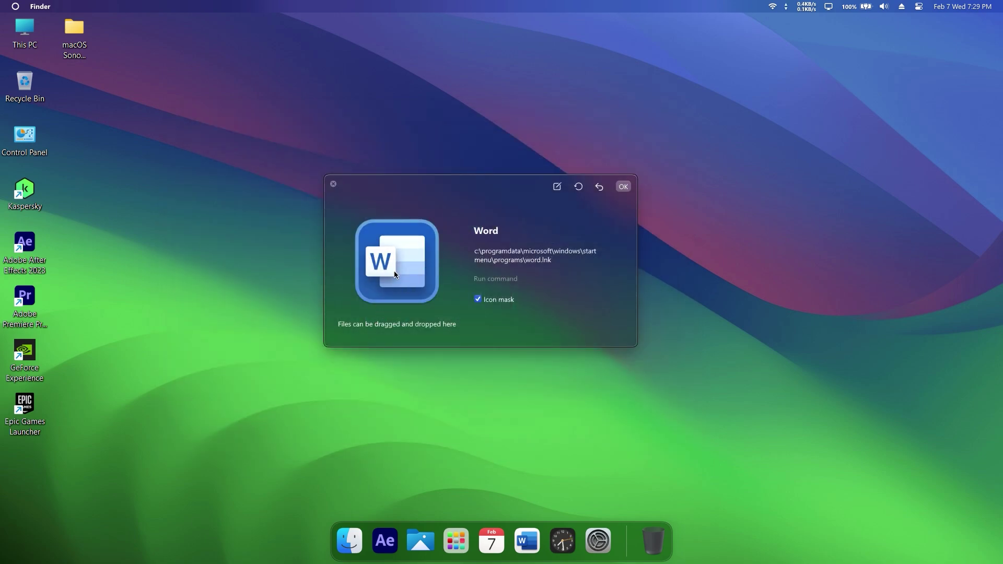
{"action": "left_click", "coordinate": [623, 186]}
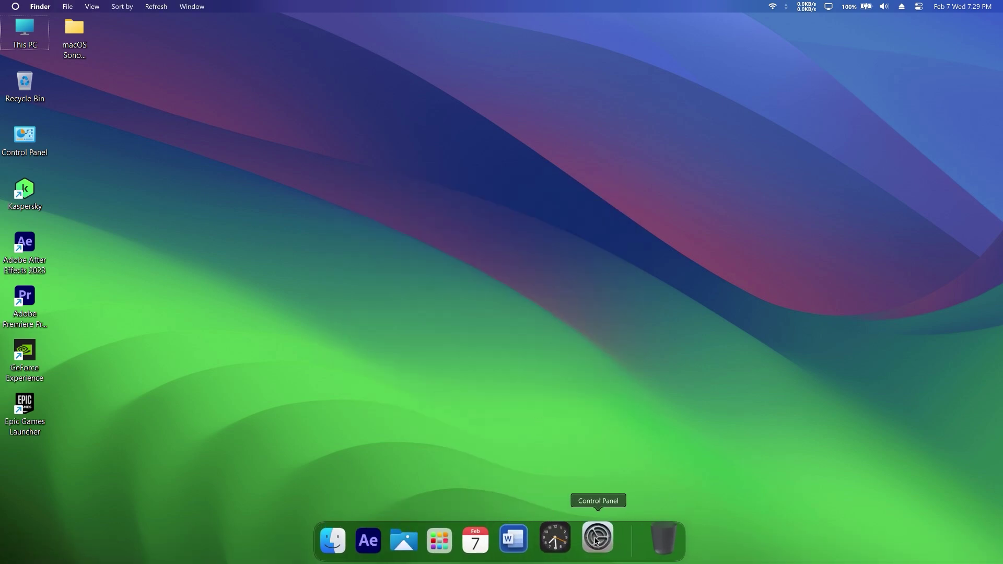
Open the Adobe After Effects 2021 dock icon for editing and bring up its image picker.
{"action": "right_click", "coordinate": [387, 542]}
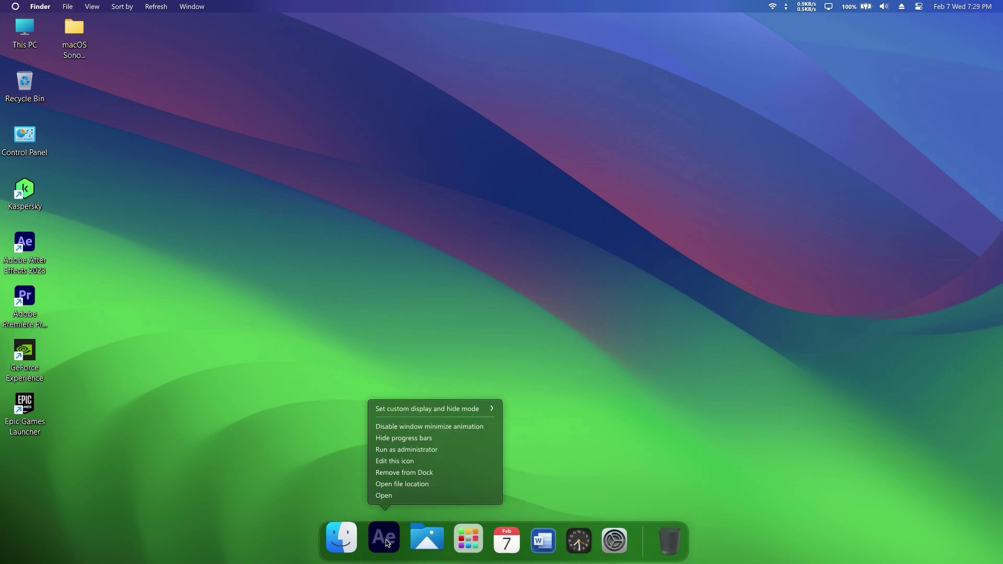
{"action": "left_click", "coordinate": [406, 461]}
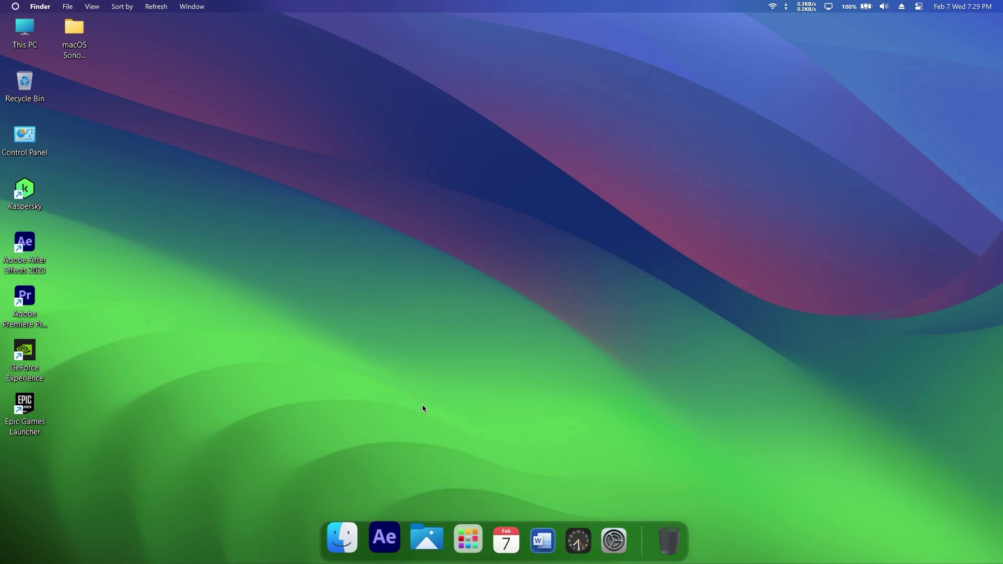
{"action": "left_click", "coordinate": [393, 246]}
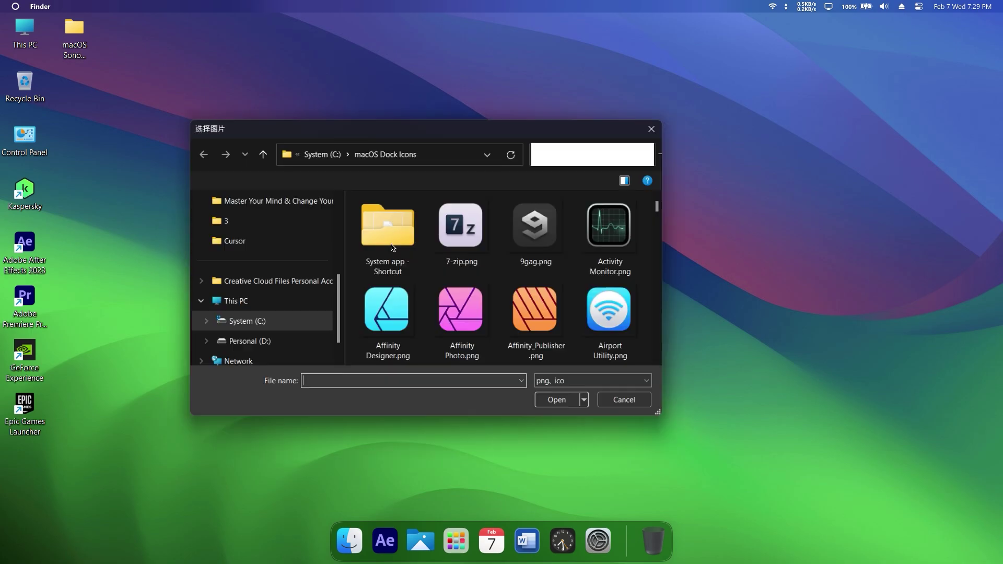
Set the Blender image from the macOS Dock Icons folder as the Adobe After Effects 2021 dock icon and apply it.
{"action": "scroll", "coordinate": [534, 287], "scroll_direction": "down", "scroll_amount": 2}
{"action": "scroll", "coordinate": [530, 313], "scroll_direction": "down", "scroll_amount": 15}
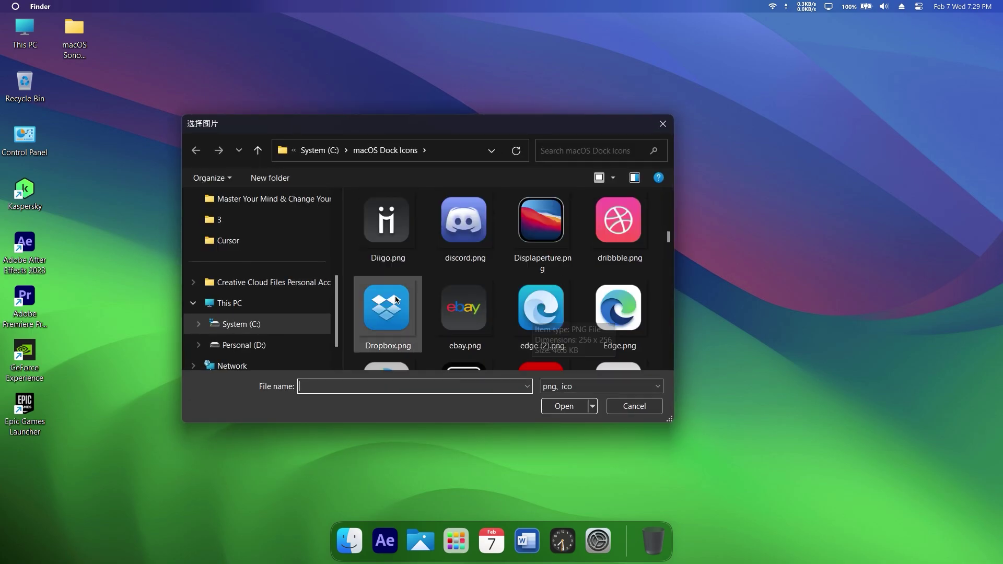
{"action": "scroll", "coordinate": [497, 294], "scroll_direction": "up", "scroll_amount": 16}
{"action": "left_click", "coordinate": [464, 224]}
{"action": "scroll", "coordinate": [497, 294], "scroll_direction": "up", "scroll_amount": 3}
{"action": "left_click", "coordinate": [465, 301]}
{"action": "scroll", "coordinate": [465, 300], "scroll_direction": "down", "scroll_amount": 8}
{"action": "scroll", "coordinate": [418, 292], "scroll_direction": "down", "scroll_amount": 1}
{"action": "left_click", "coordinate": [386, 230]}
{"action": "left_click", "coordinate": [563, 406]}
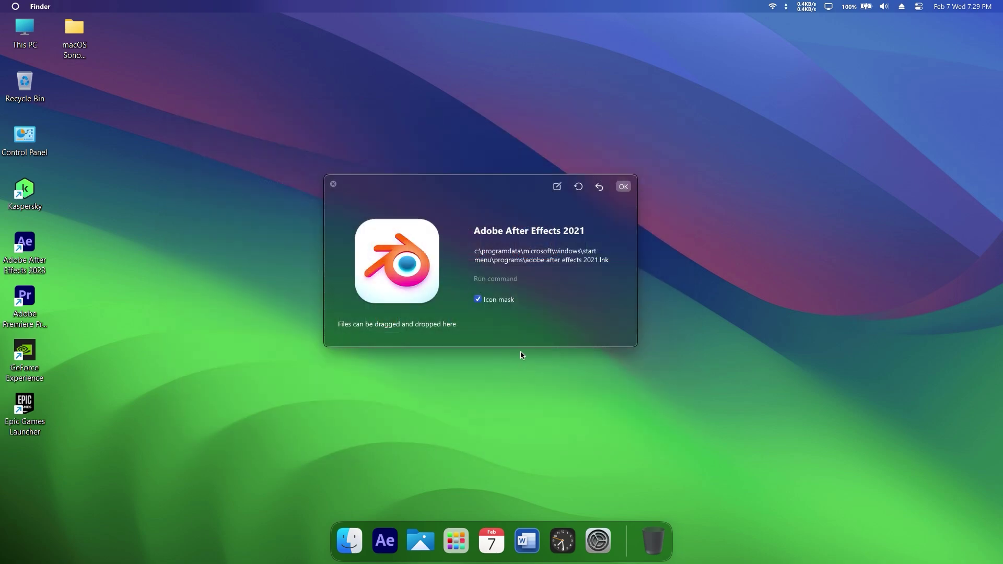
{"action": "left_click", "coordinate": [631, 187]}
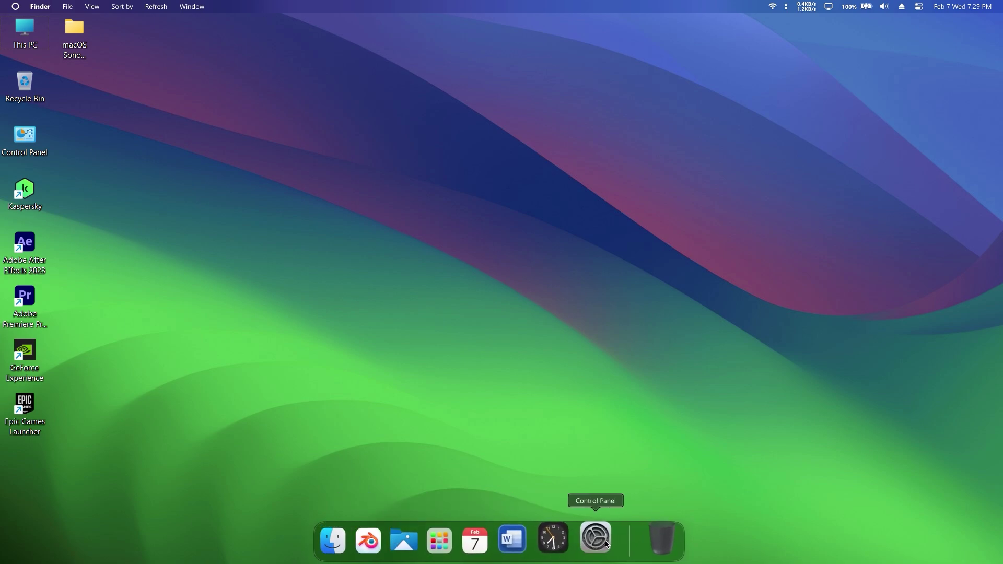
{"action": "right_click", "coordinate": [660, 540]}
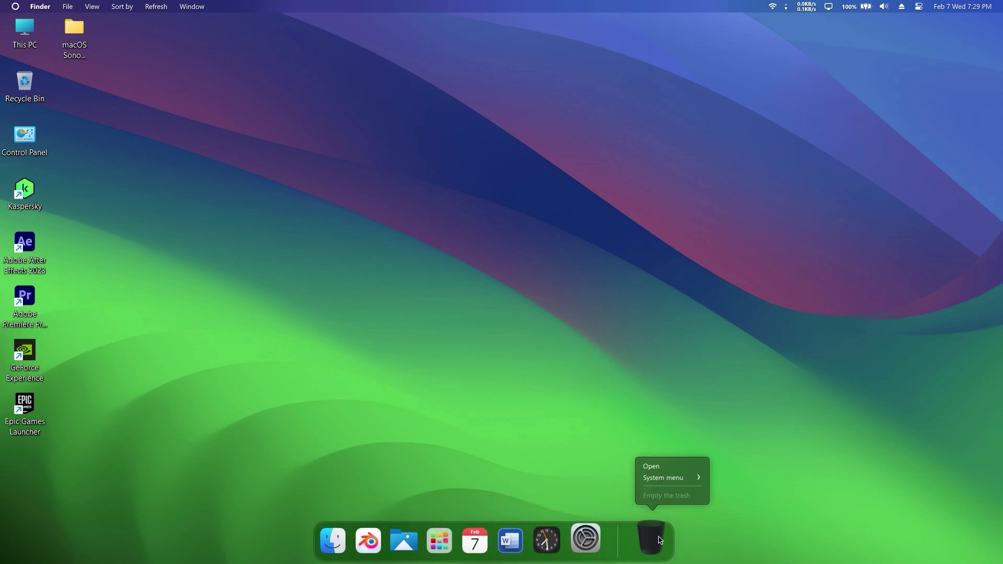
{"action": "left_click", "coordinate": [623, 493]}
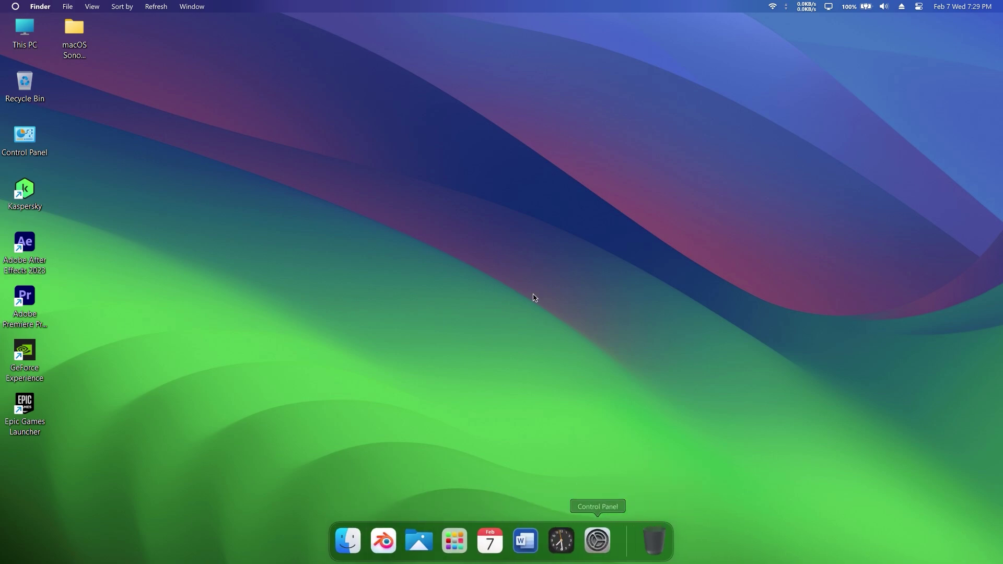
{"action": "double_click", "coordinate": [14, 32]}
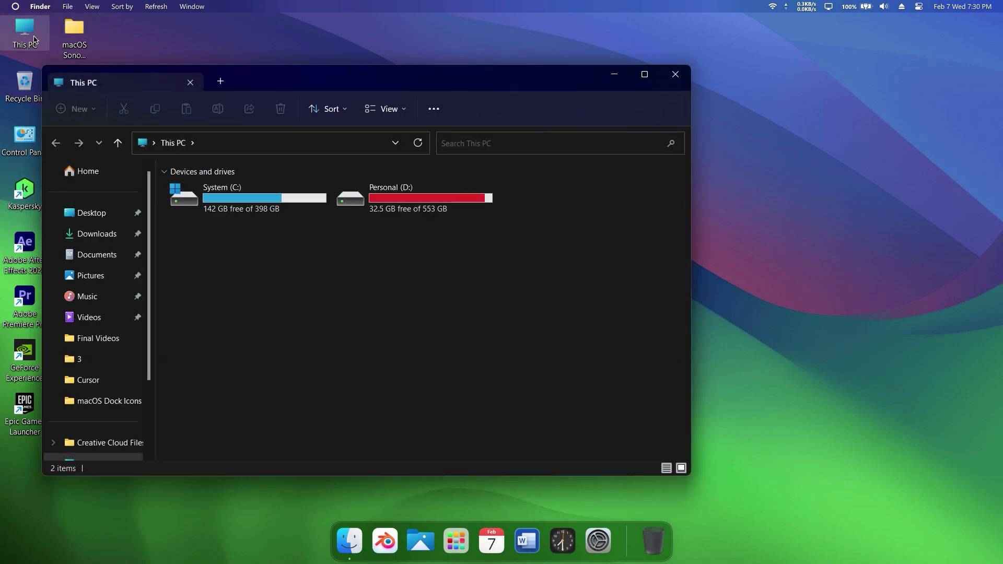
{"action": "double_click", "coordinate": [398, 199]}
{"action": "left_click", "coordinate": [675, 75]}
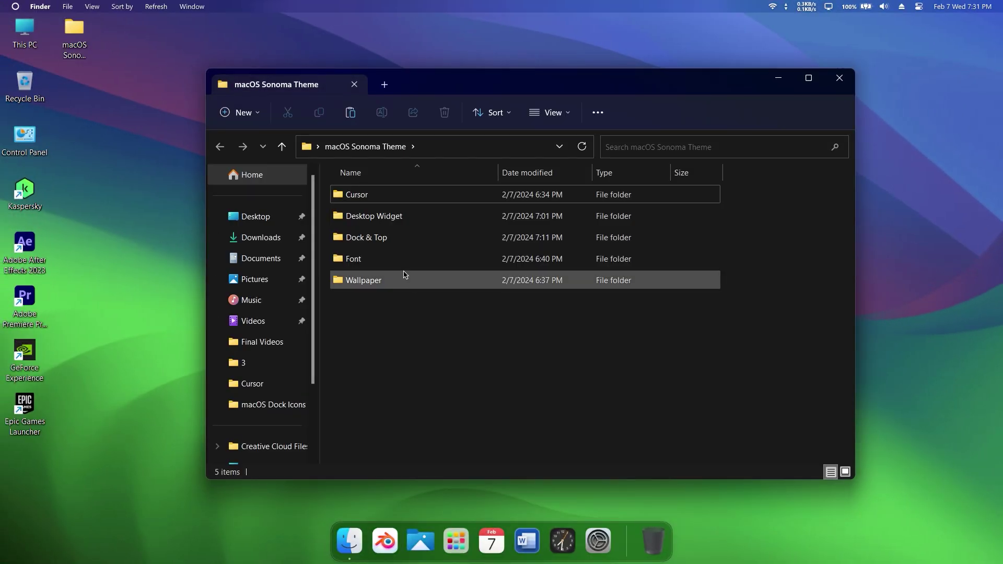
Install BeWidgets from bewidgets-0-13-7-0.appxbundle in the theme's Desktop Widget folder, letting it launch when ready.
{"action": "double_click", "coordinate": [366, 216]}
{"action": "left_click", "coordinate": [357, 198]}
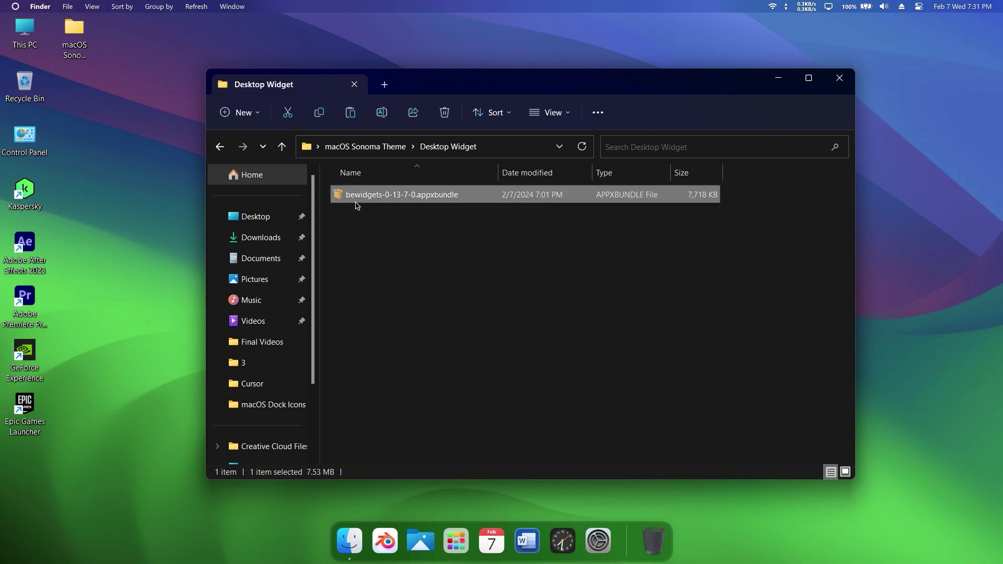
{"action": "double_click", "coordinate": [357, 200]}
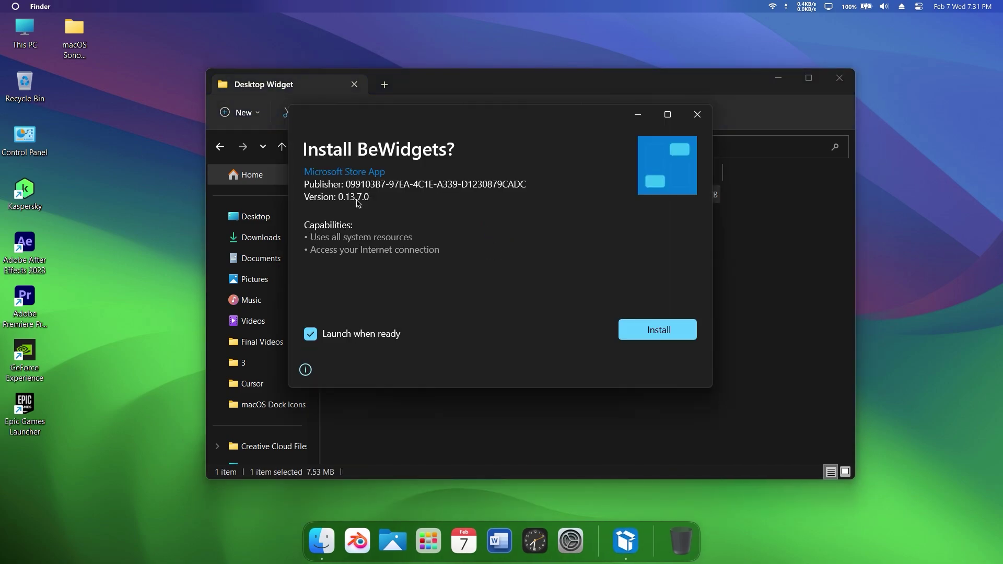
{"action": "left_click", "coordinate": [650, 337]}
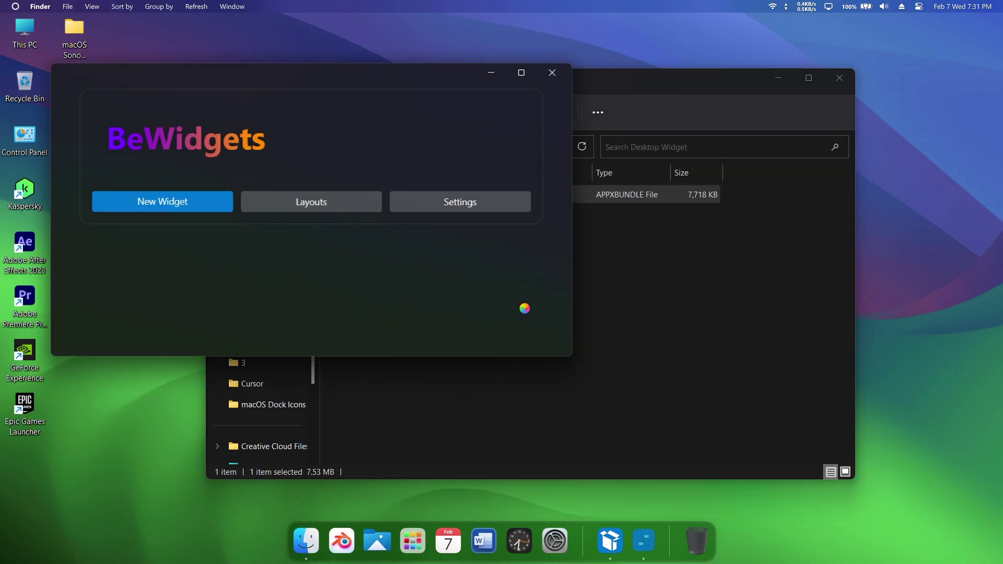
{"action": "left_click", "coordinate": [347, 261]}
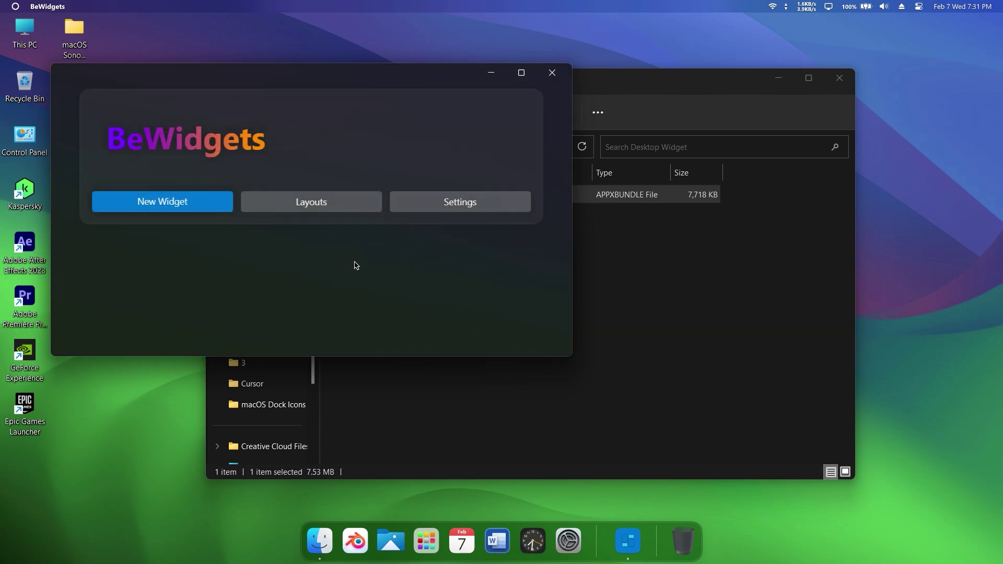
Close the Desktop Widget folder window and add a new Time widget in BeWidgets.
{"action": "left_click", "coordinate": [834, 79]}
{"action": "left_click_drag", "start_coordinate": [293, 81], "coordinate": [509, 87]}
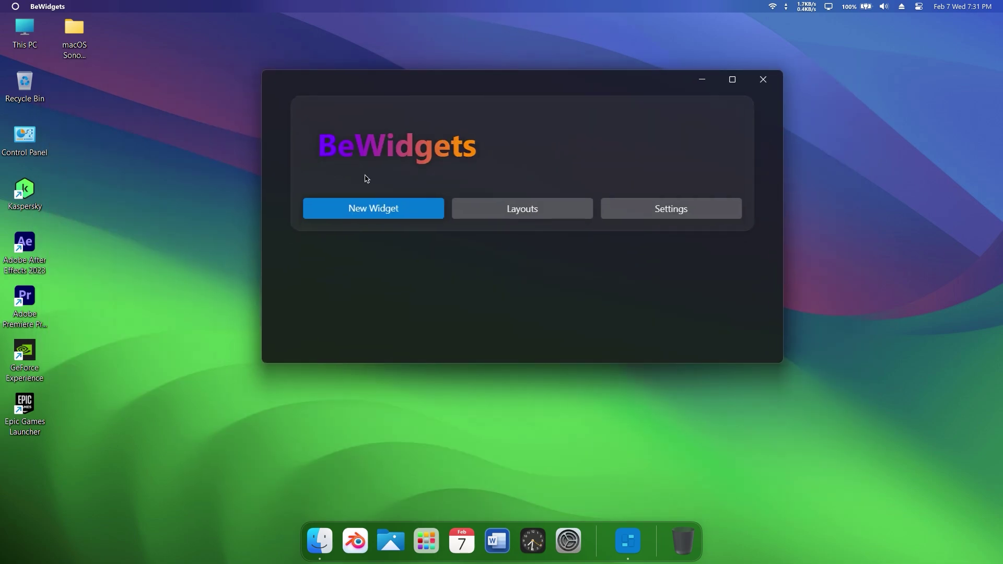
{"action": "left_click", "coordinate": [378, 214]}
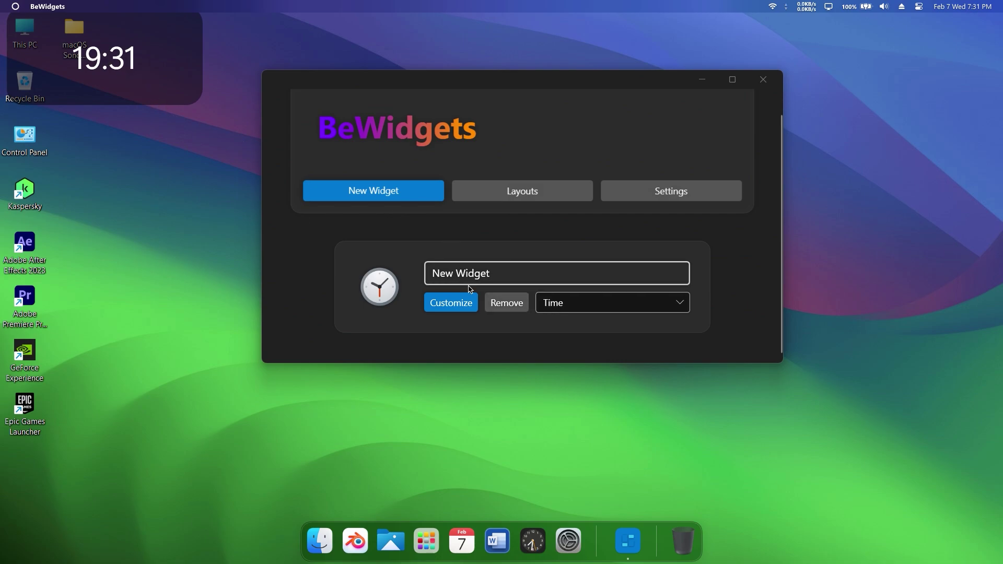
Open the Time widget's customization settings and set its background color to transparent.
{"action": "left_click", "coordinate": [445, 306]}
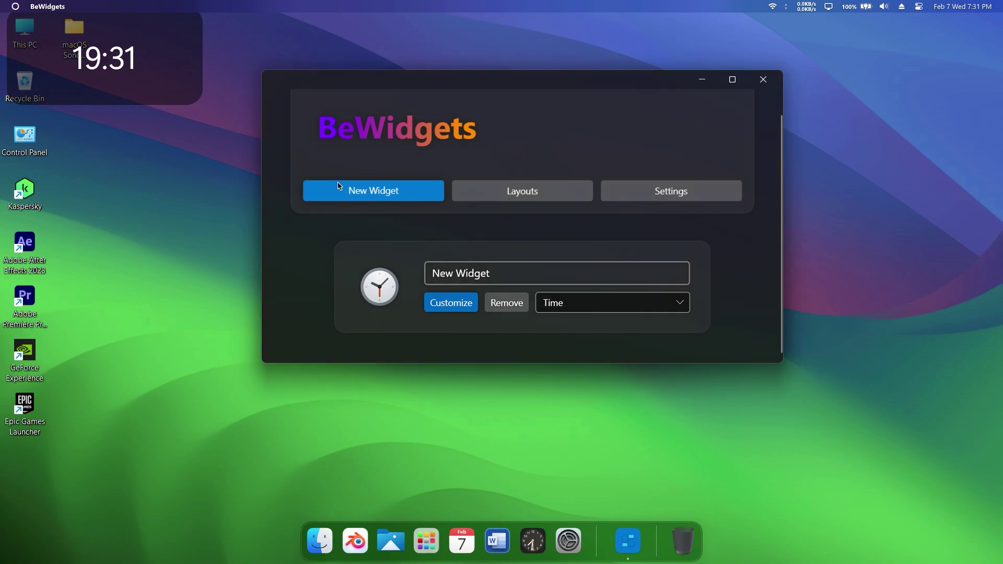
{"action": "left_click_drag", "start_coordinate": [187, 129], "coordinate": [313, 127]}
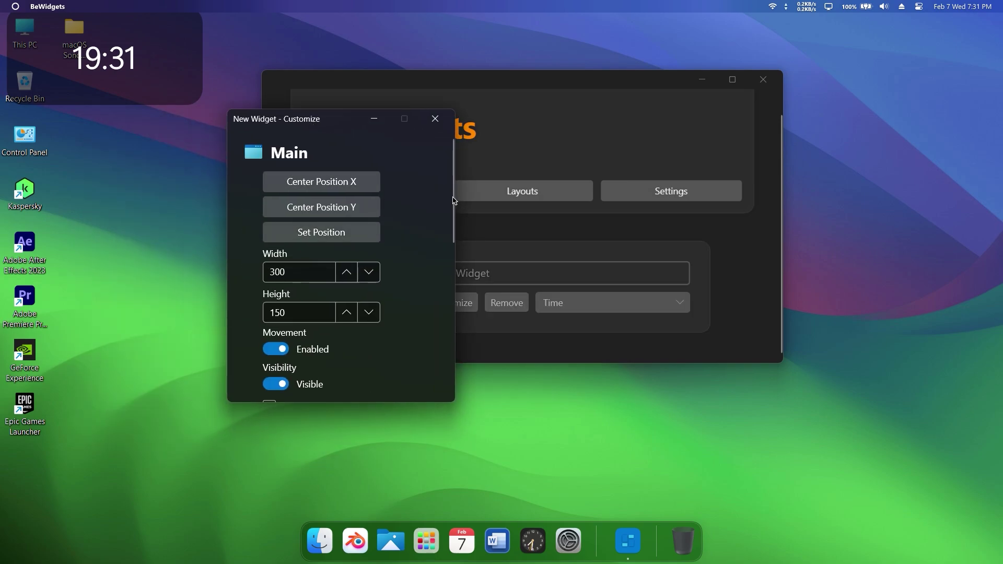
{"action": "scroll", "coordinate": [399, 249], "scroll_direction": "down", "scroll_amount": 10}
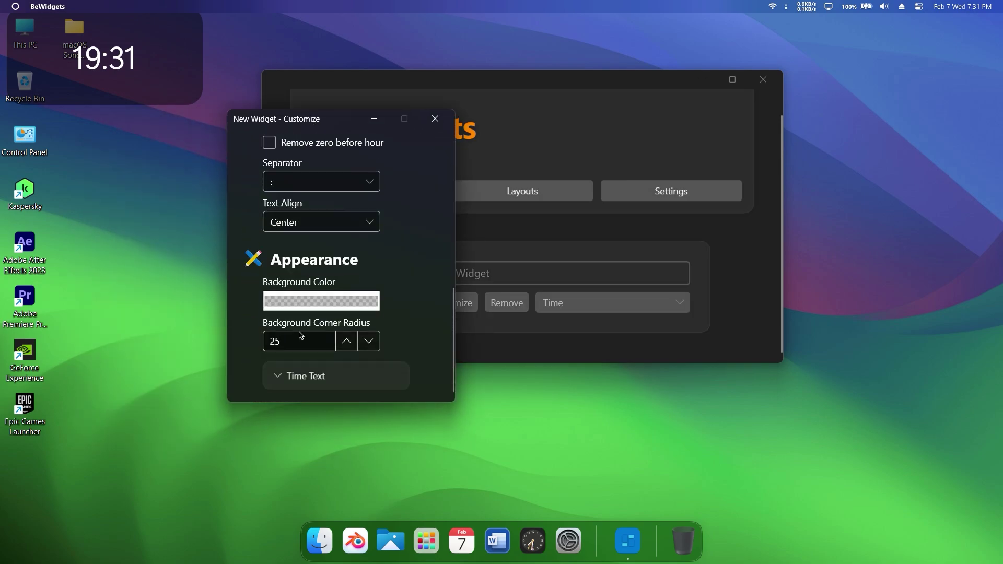
{"action": "left_click", "coordinate": [316, 303]}
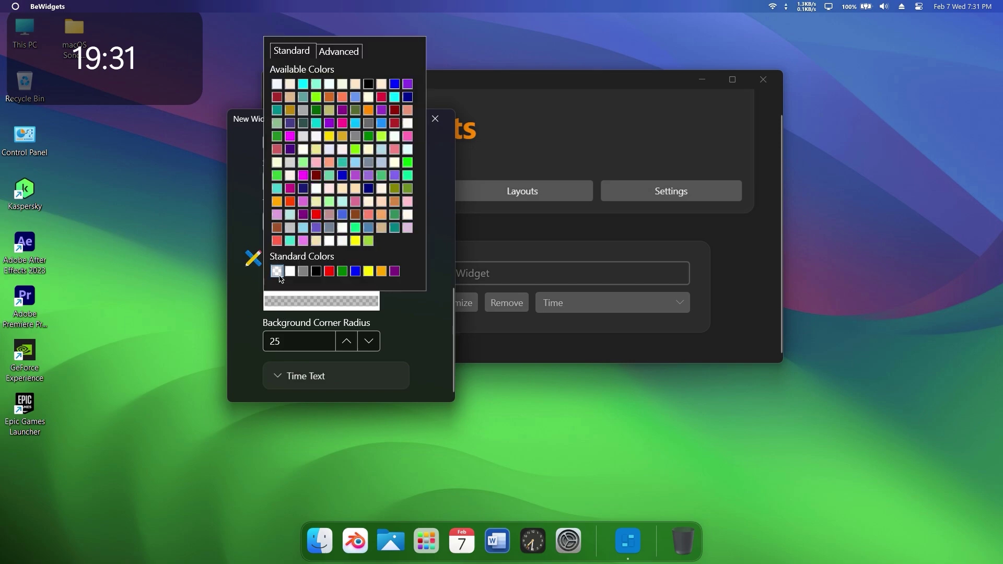
{"action": "left_click", "coordinate": [277, 271]}
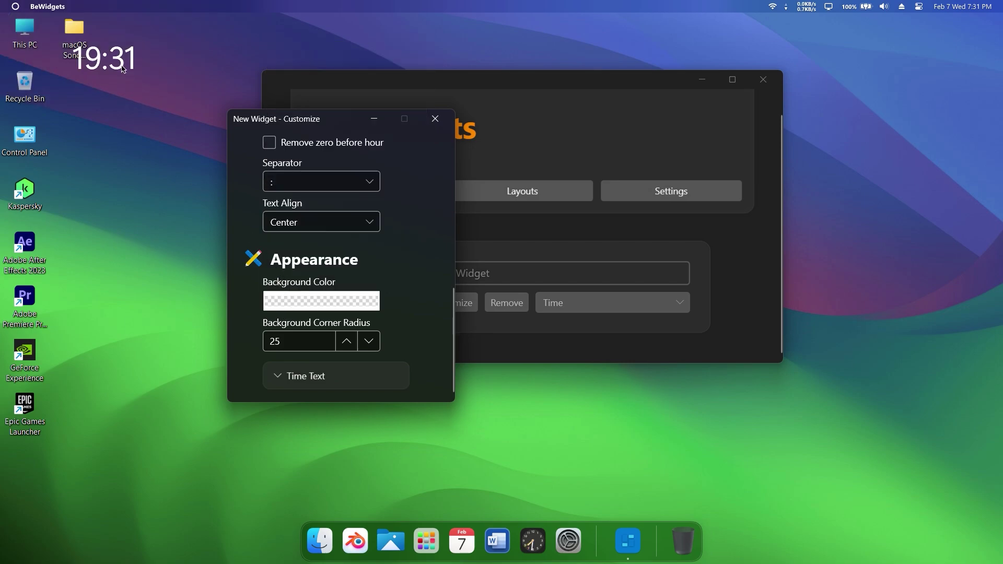
Set the Time widget's text font size to 95.
{"action": "left_click", "coordinate": [294, 379]}
{"action": "scroll", "coordinate": [414, 331], "scroll_direction": "down", "scroll_amount": 3}
{"action": "left_click_drag", "start_coordinate": [300, 269], "coordinate": [281, 272]}
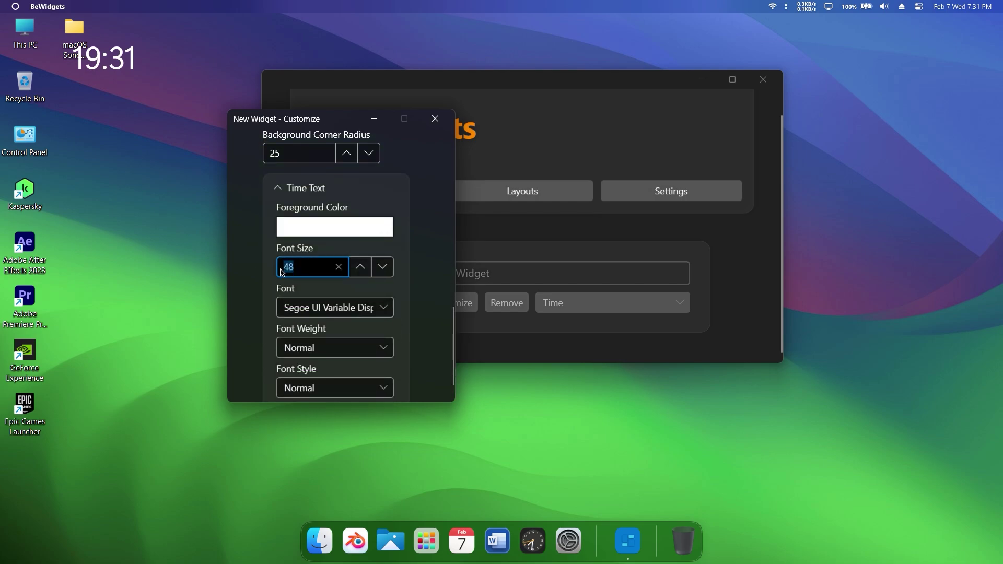
{"action": "left_click", "coordinate": [355, 281]}
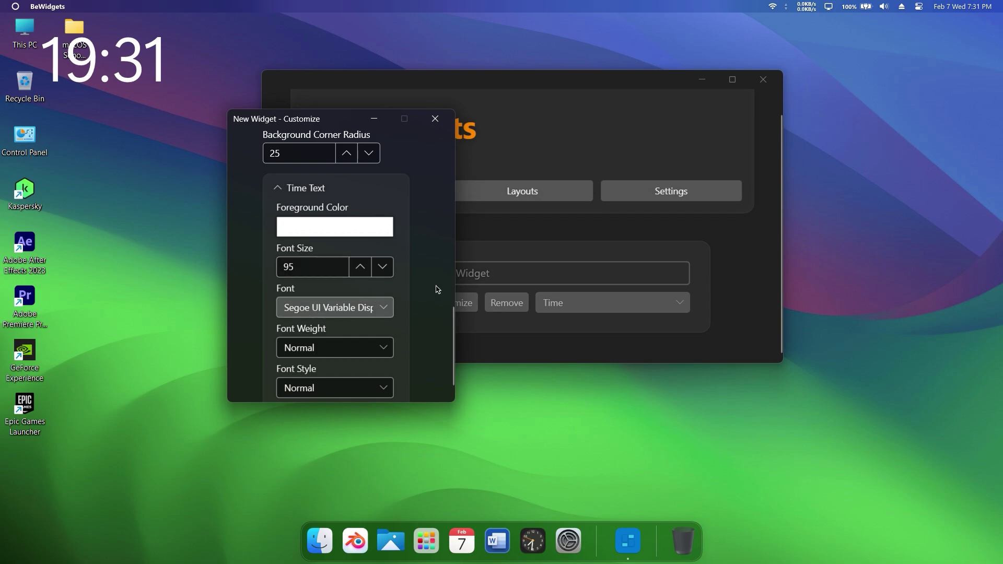
Set the Time widget's font to Montserrat SemiBold and close the customization and BeWidgets windows.
{"action": "left_click", "coordinate": [373, 316]}
{"action": "scroll", "coordinate": [312, 211], "scroll_direction": "down", "scroll_amount": 3}
{"action": "scroll", "coordinate": [312, 211], "scroll_direction": "up", "scroll_amount": 10}
{"action": "scroll", "coordinate": [312, 210], "scroll_direction": "up", "scroll_amount": 12}
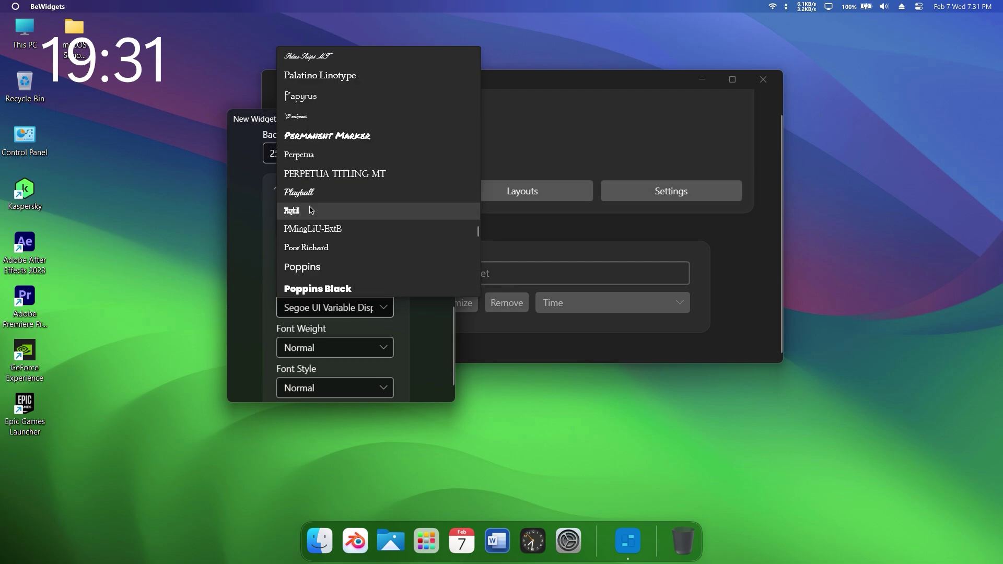
{"action": "scroll", "coordinate": [310, 210], "scroll_direction": "up", "scroll_amount": 8}
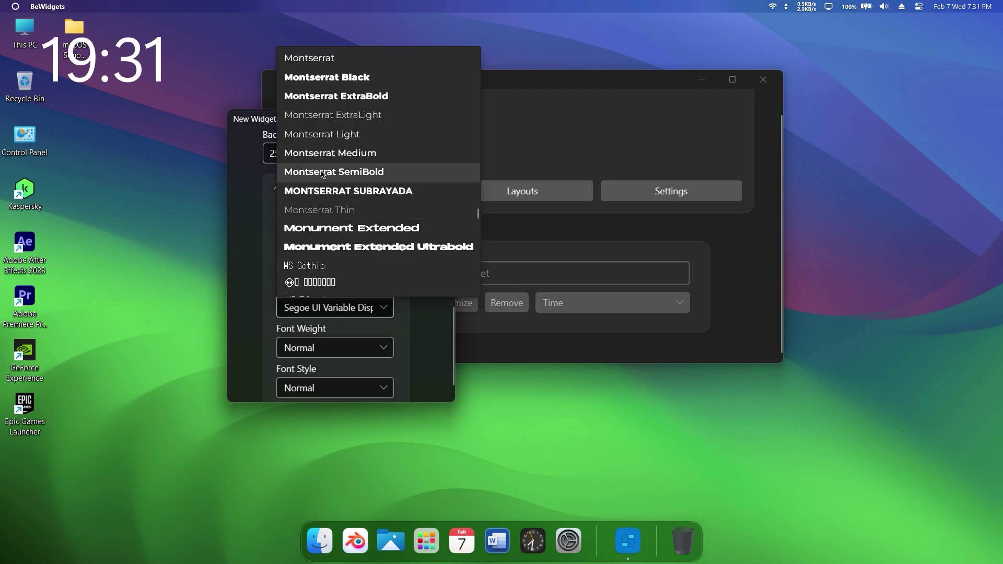
{"action": "left_click", "coordinate": [343, 177]}
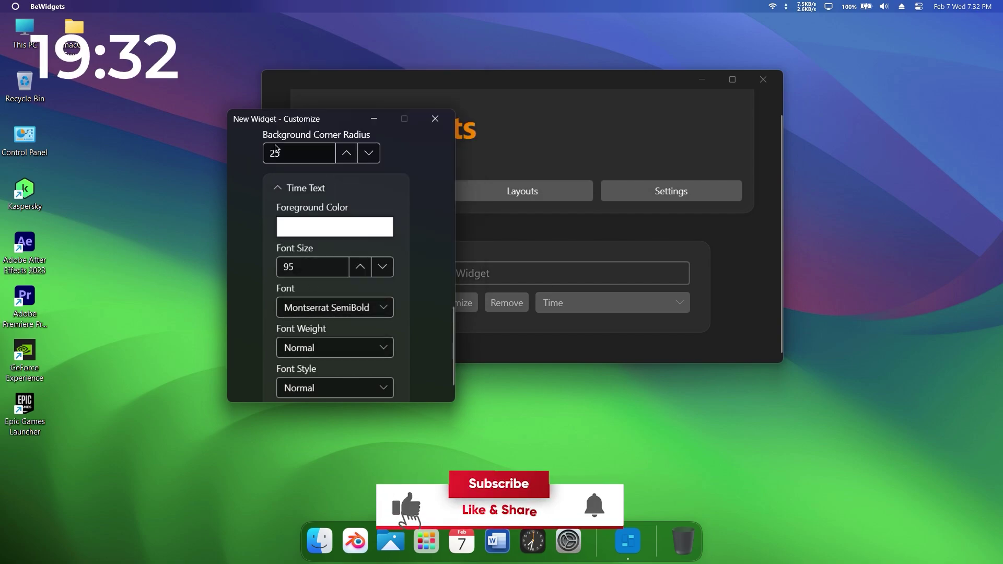
{"action": "left_click", "coordinate": [435, 118]}
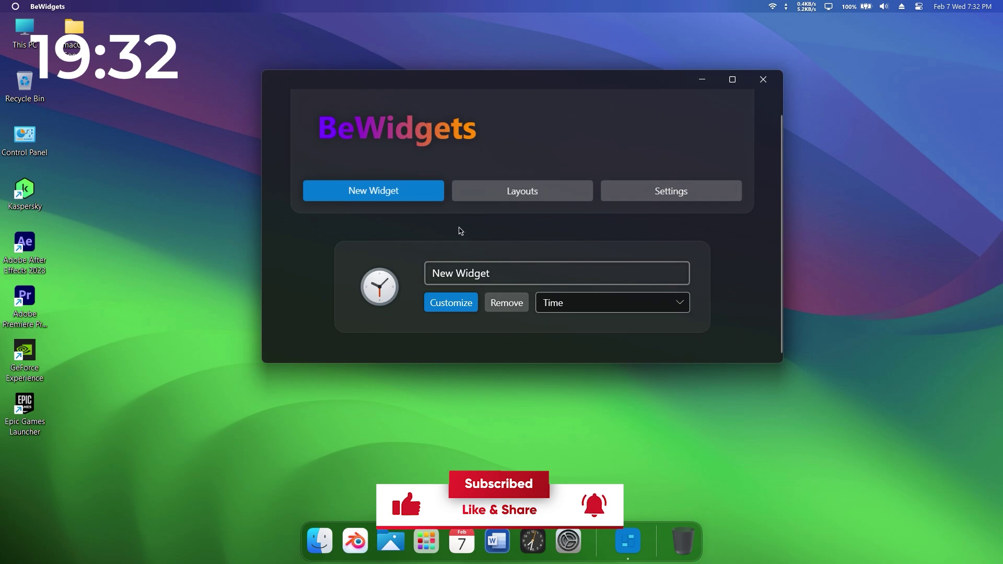
{"action": "left_click", "coordinate": [763, 79]}
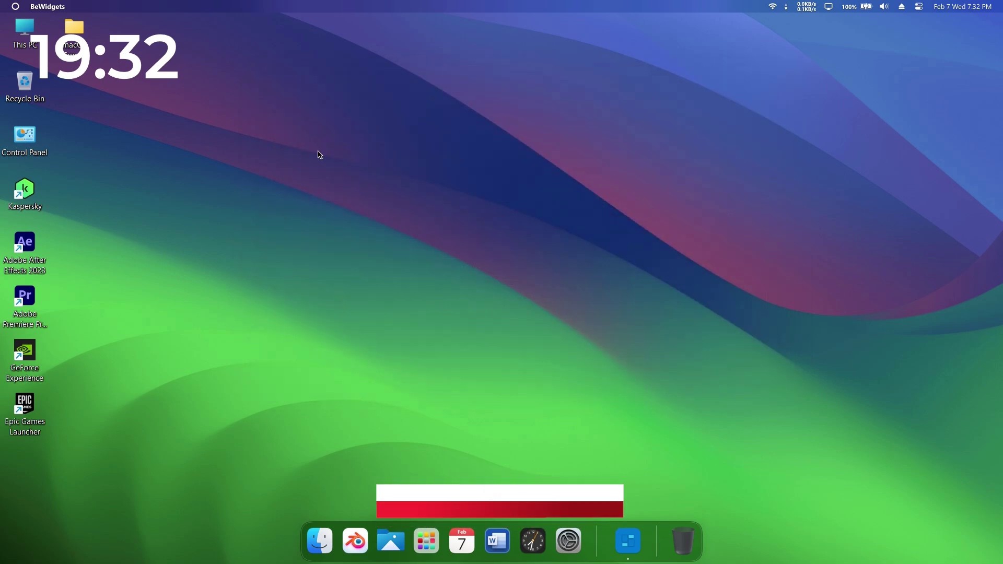
Hide the desktop icons and move the clock widget to the upper-right area of the desktop.
{"action": "left_click", "coordinate": [311, 130]}
{"action": "right_click", "coordinate": [310, 131]}
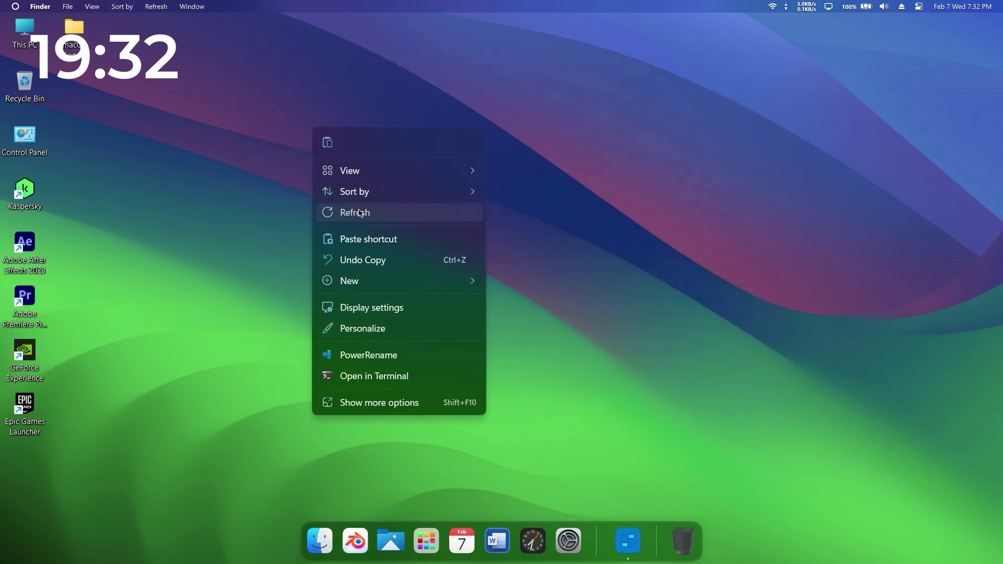
{"action": "left_click", "coordinate": [353, 203]}
{"action": "right_click", "coordinate": [307, 121]}
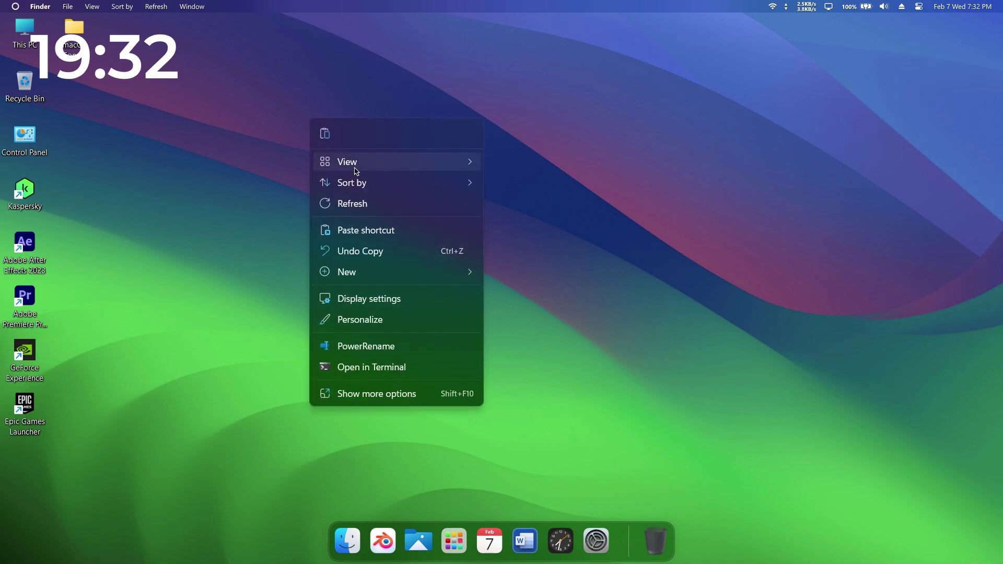
{"action": "mouse_move", "coordinate": [358, 172]}
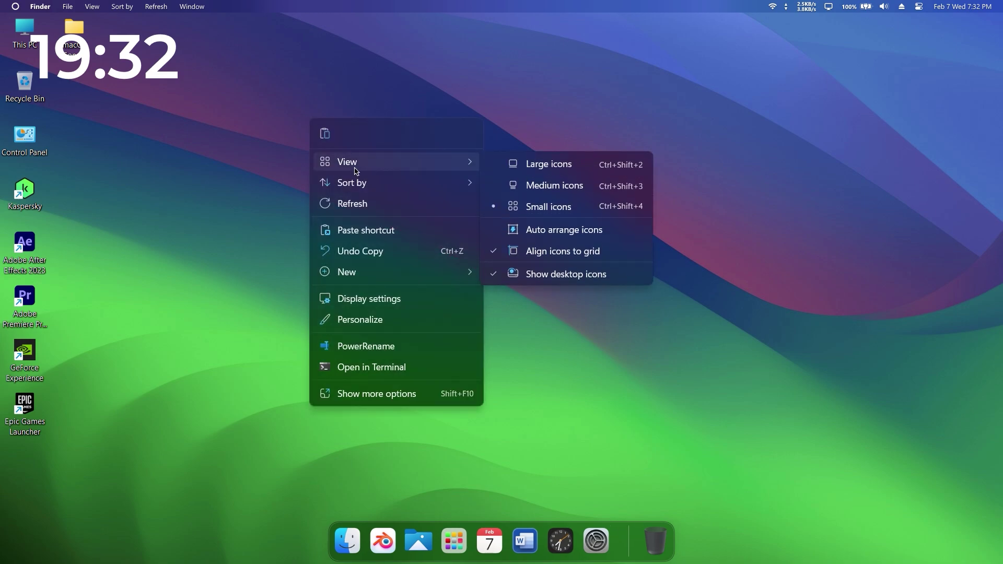
{"action": "left_click", "coordinate": [552, 275]}
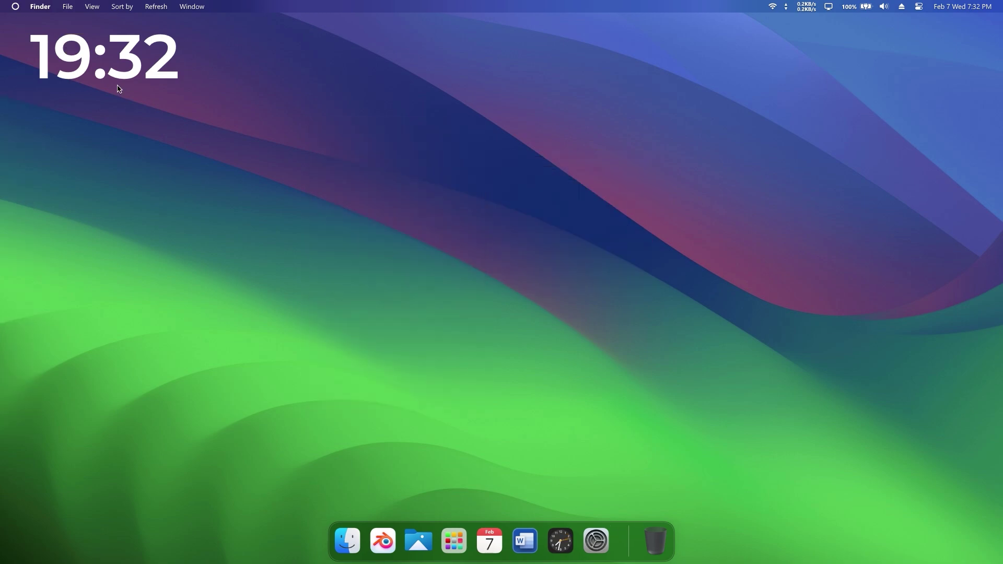
{"action": "left_click_drag", "start_coordinate": [116, 79], "coordinate": [859, 103]}
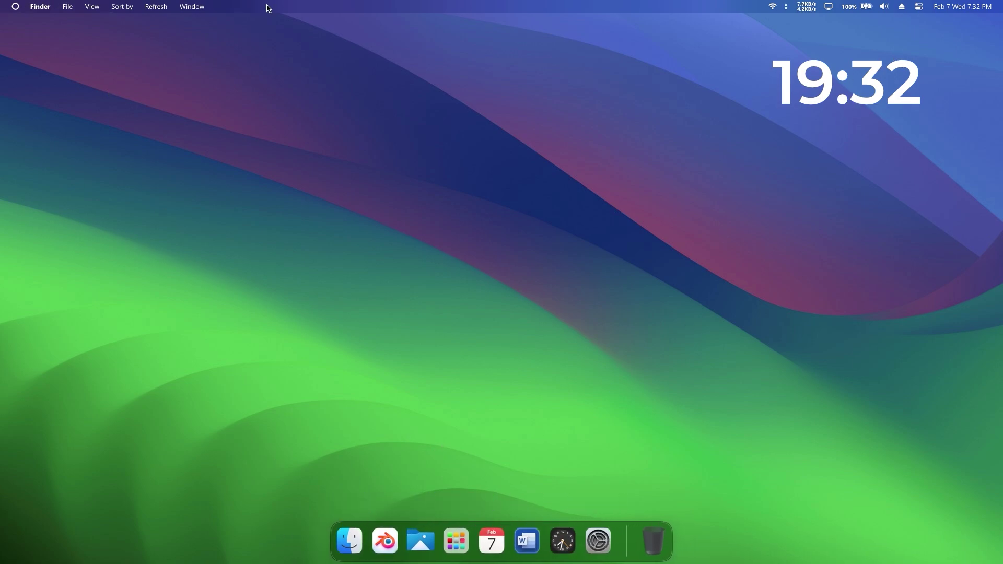
Examine the computer's specifications in About This Mac, close them and refresh the desktop.
{"action": "left_click", "coordinate": [191, 6]}
{"action": "left_click", "coordinate": [31, 6]}
{"action": "left_click", "coordinate": [15, 9]}
{"action": "left_click", "coordinate": [16, 7]}
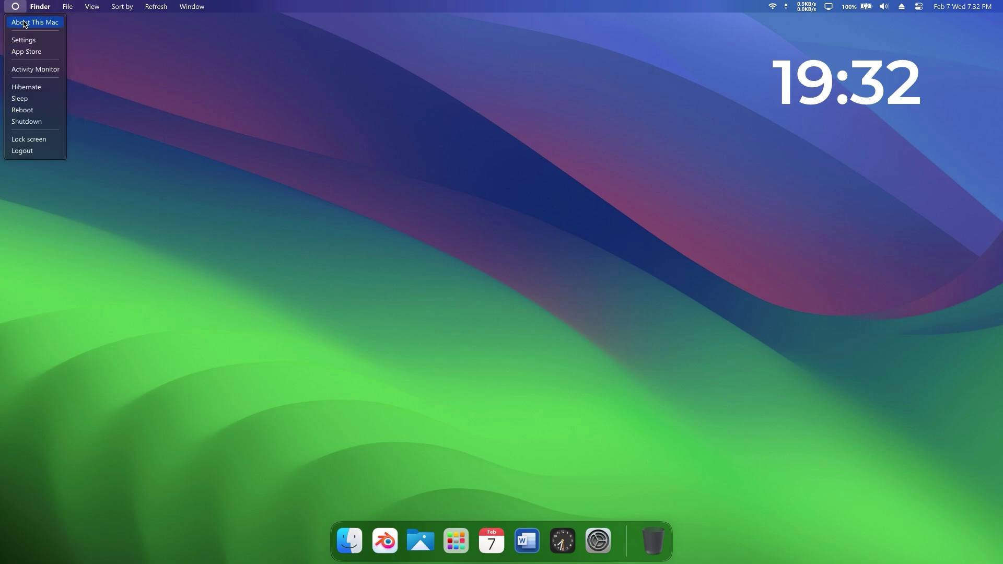
{"action": "left_click", "coordinate": [24, 23]}
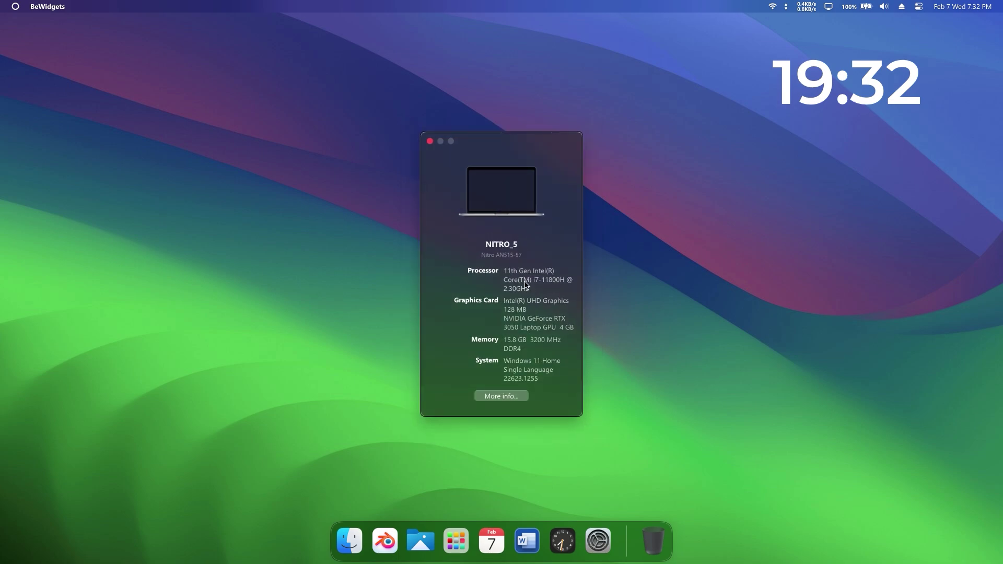
{"action": "left_click", "coordinate": [430, 141]}
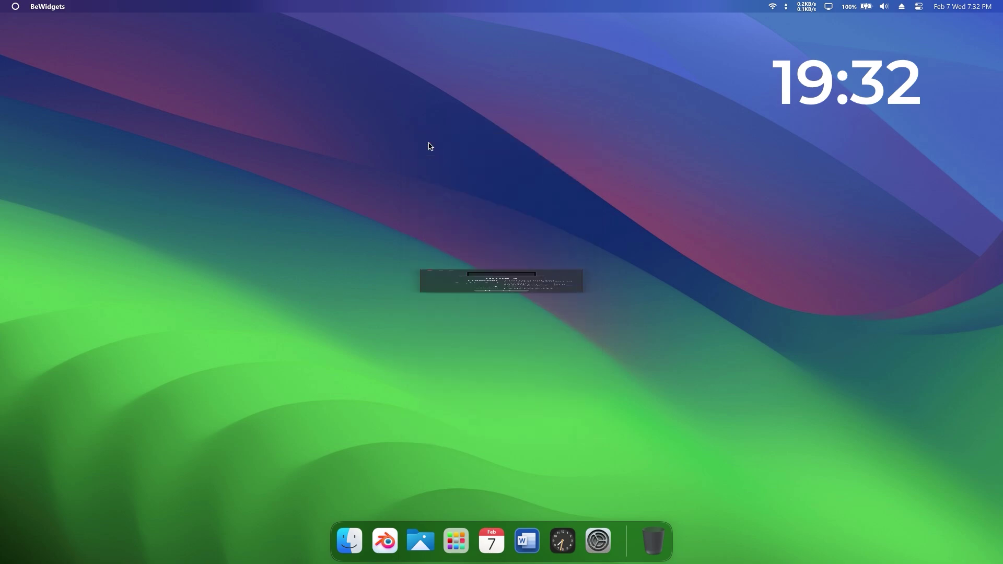
{"action": "right_click", "coordinate": [678, 216]}
{"action": "left_click", "coordinate": [735, 300]}
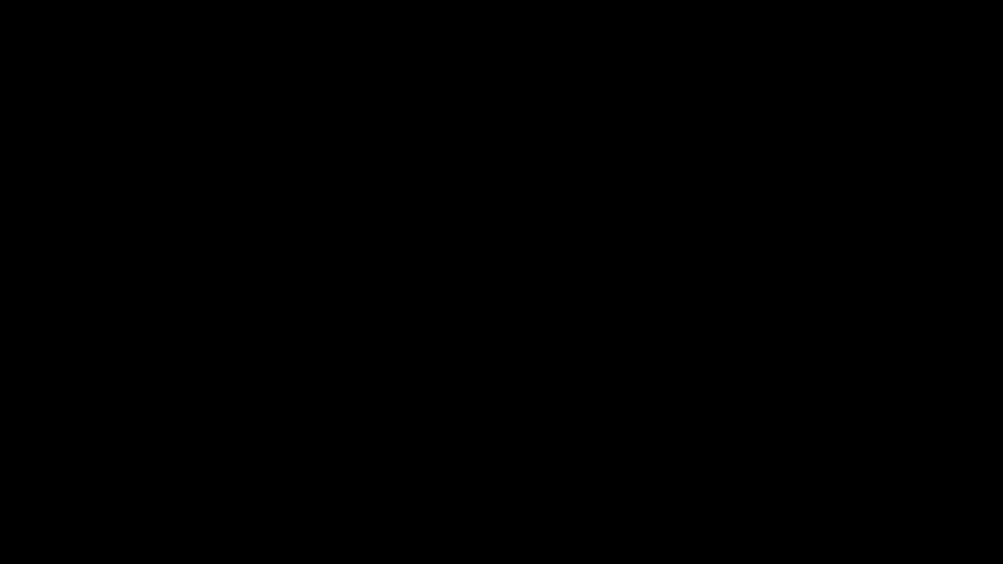